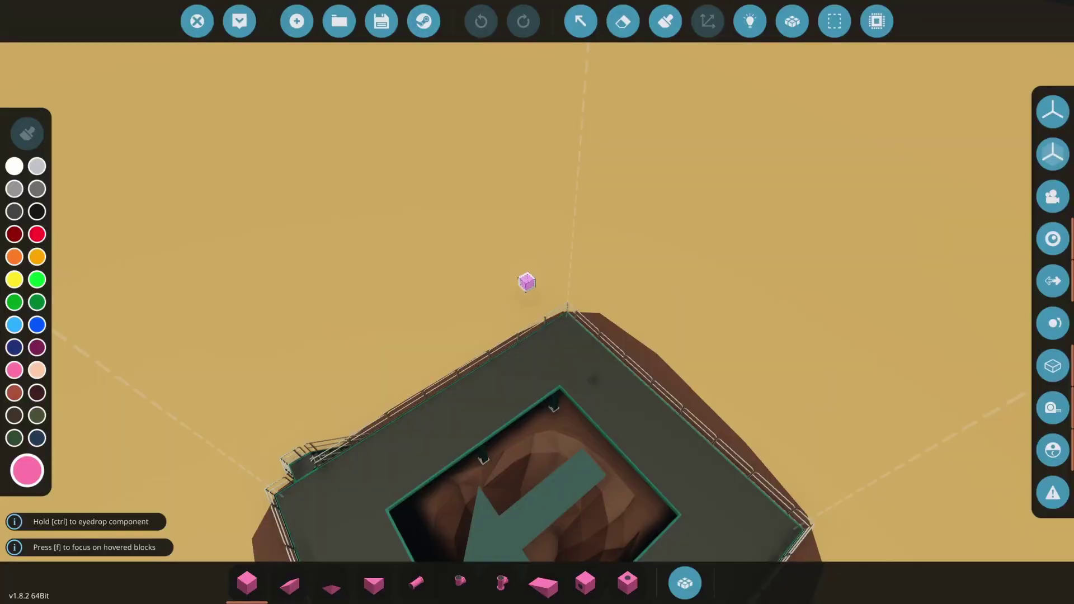
- Build a tall vertical column of white blocks above the centre of the platform opening
key(w)
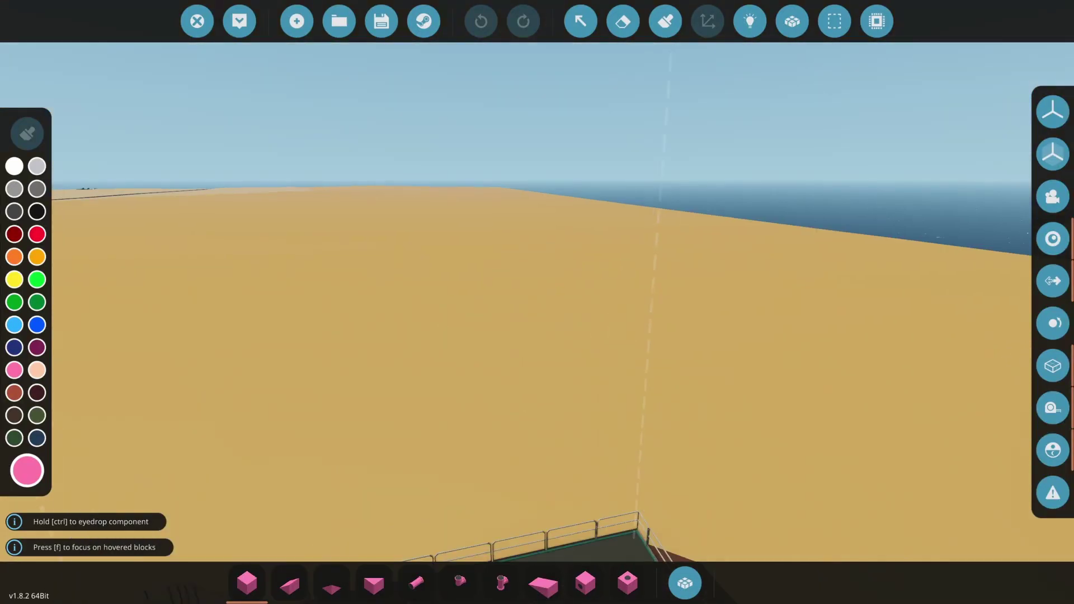
key(s)
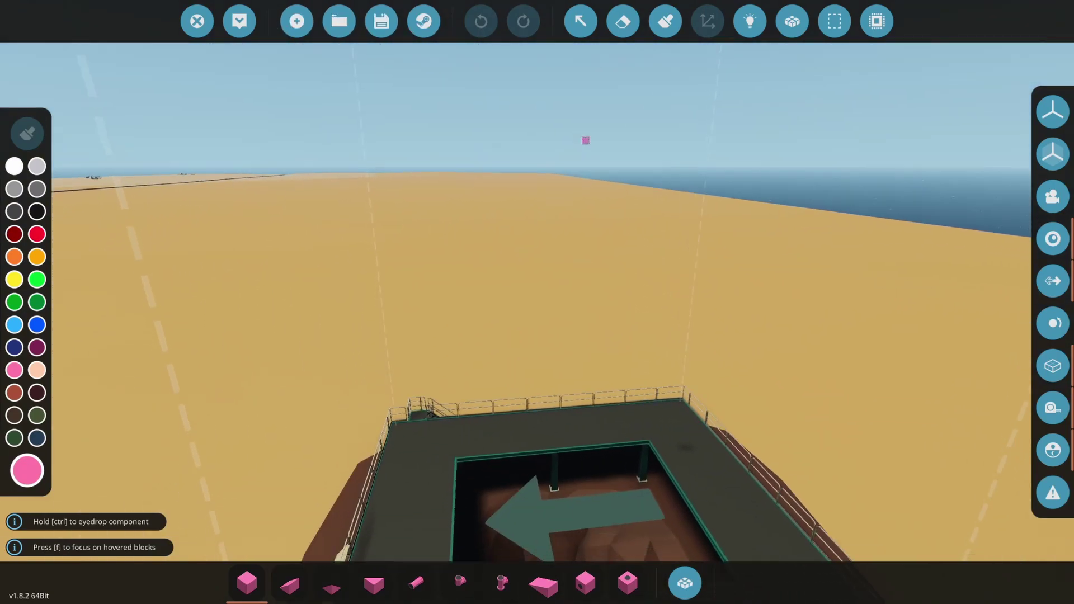
key(w)
key(w)
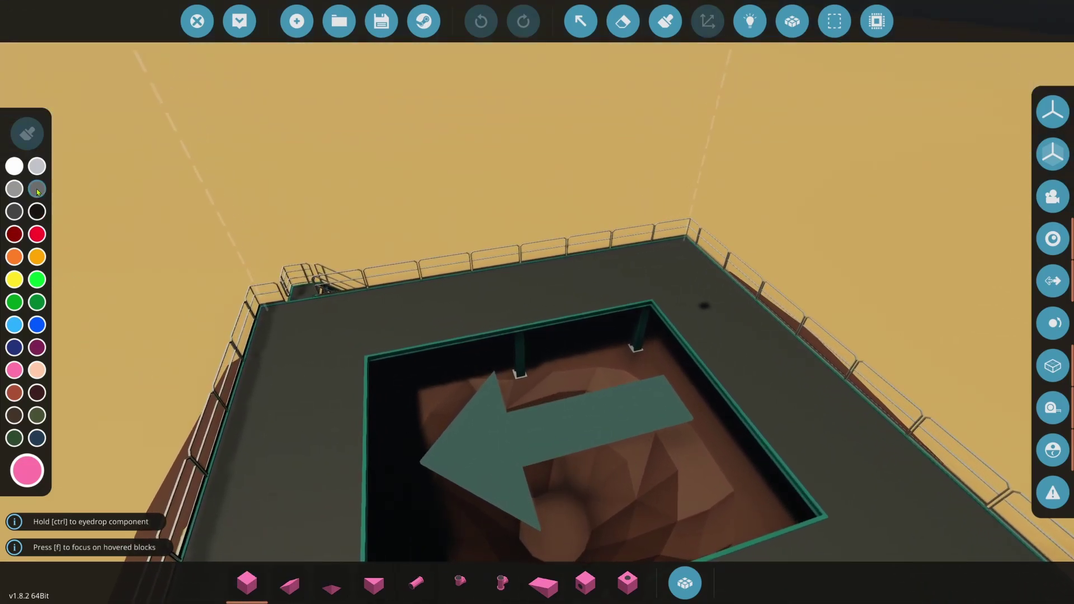
drag(492, 381, 538, 407)
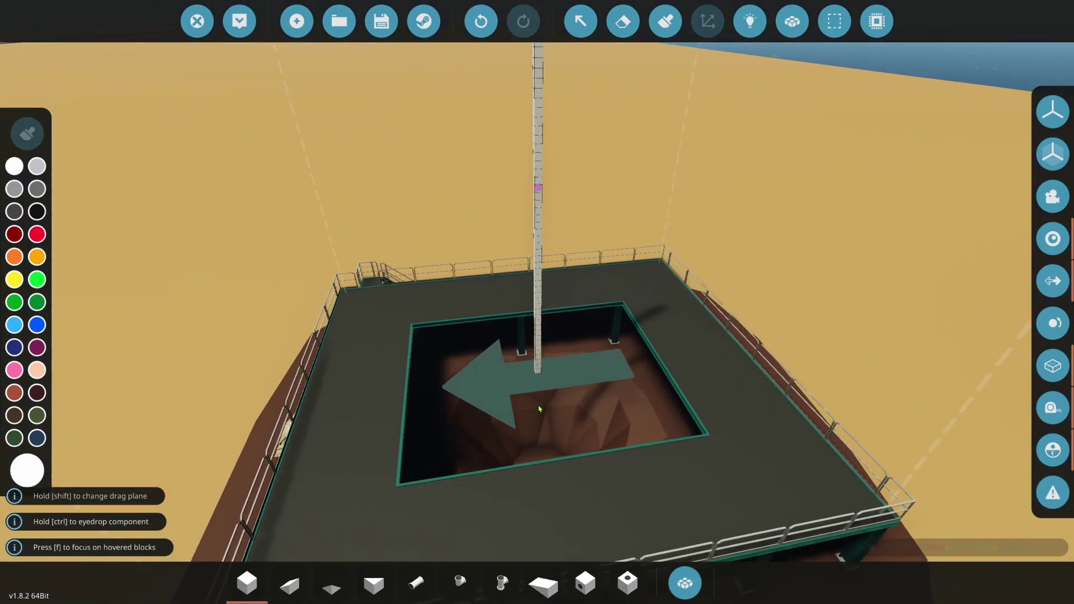
- Extend a row of white blocks from both sides of the column's base across the full width of the opening
key(w)
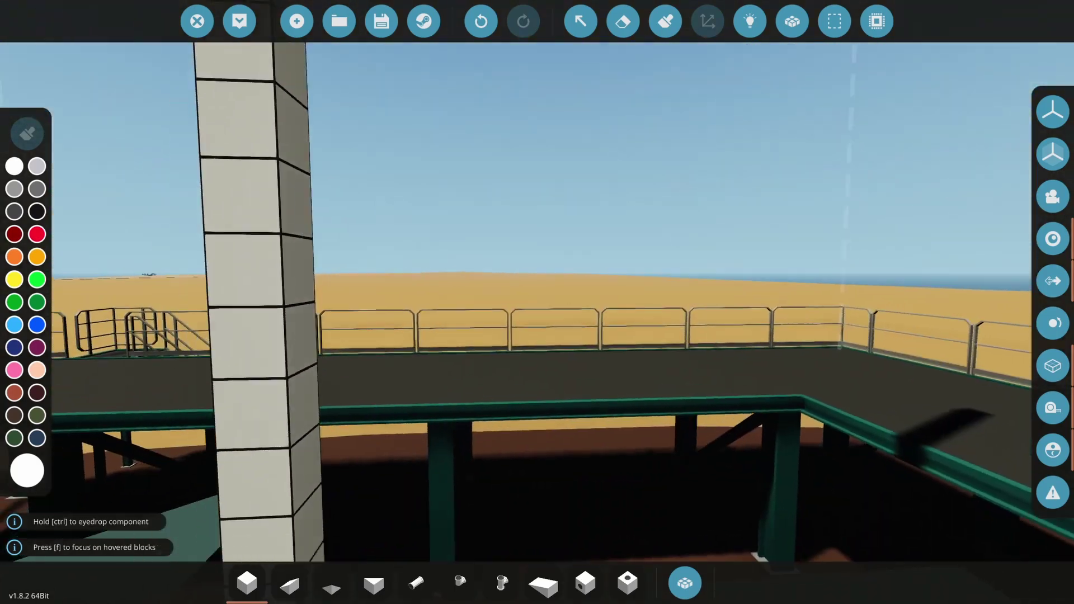
key(s)
key(d)
drag(319, 334, 604, 365)
key(w)
key(a)
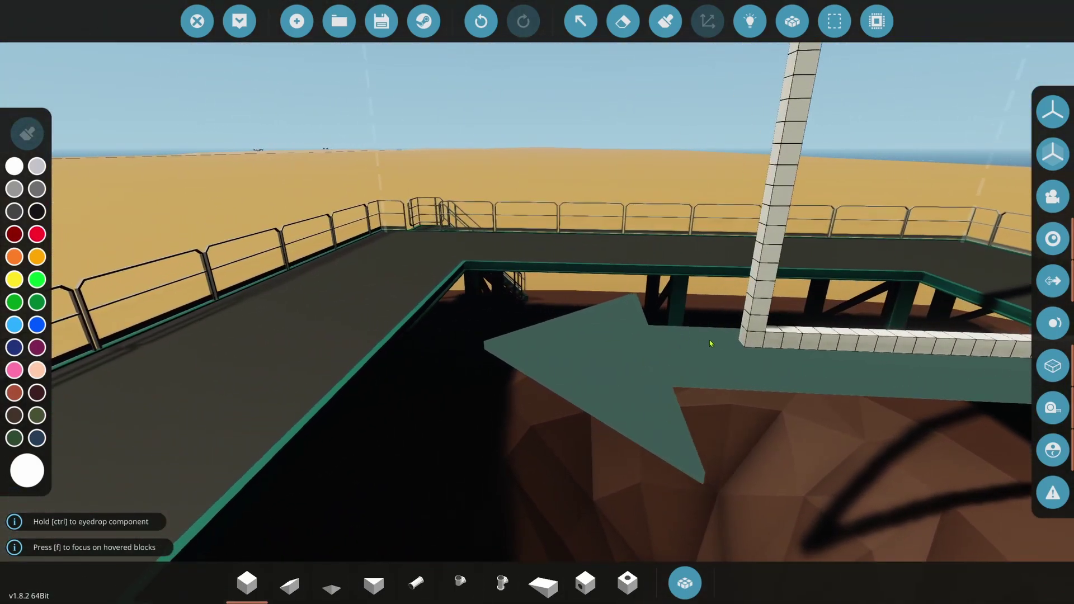
drag(742, 338, 405, 332)
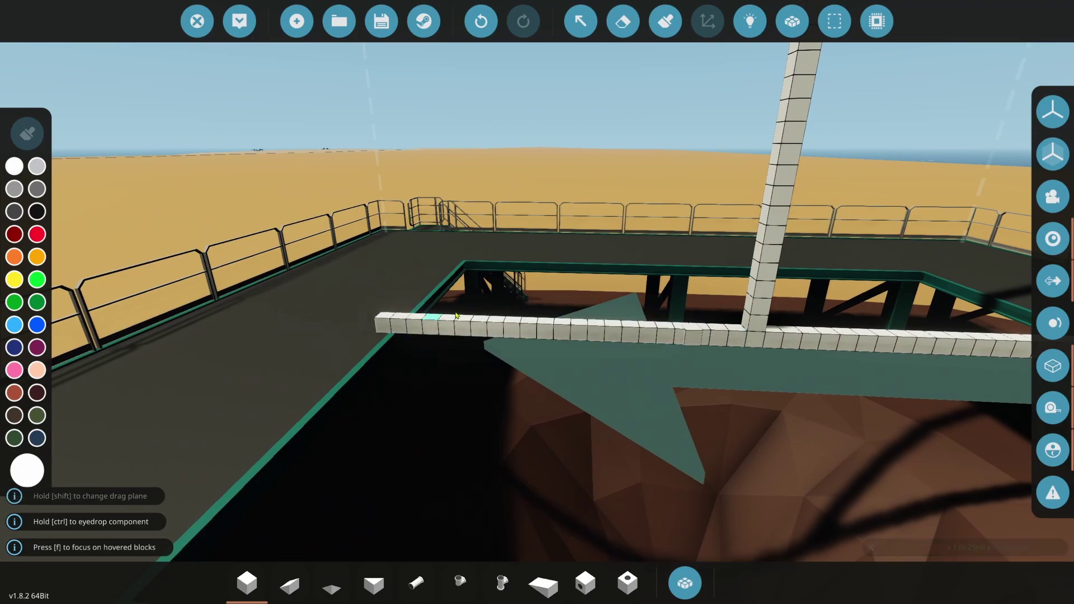
- Turn on the red mirror plane and fill the whole opening with a flat floor of white blocks on both sides of the row
click(1046, 99)
click(872, 111)
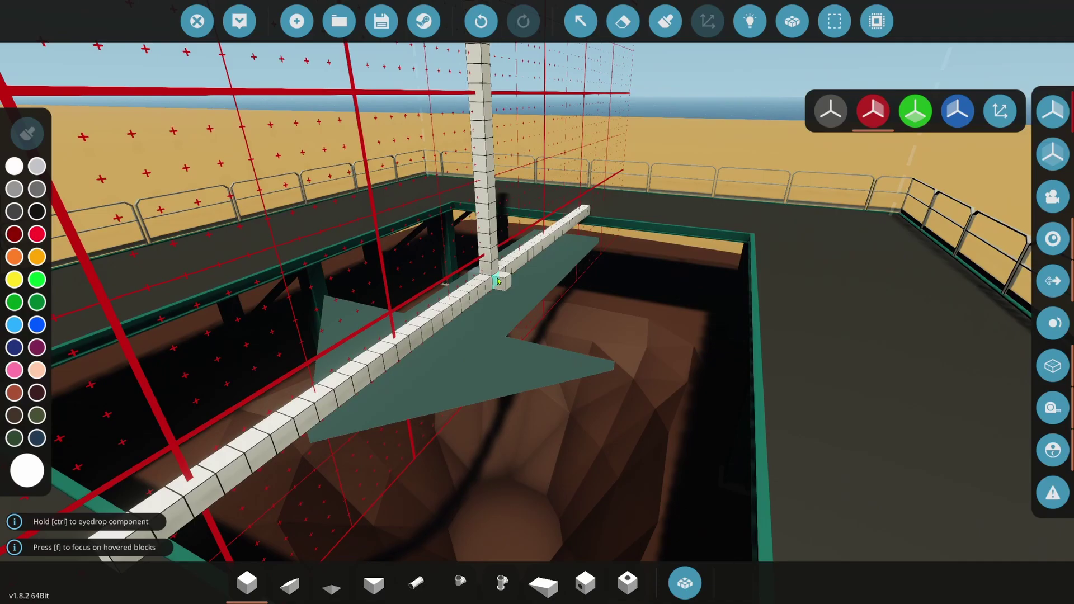
drag(498, 281, 689, 565)
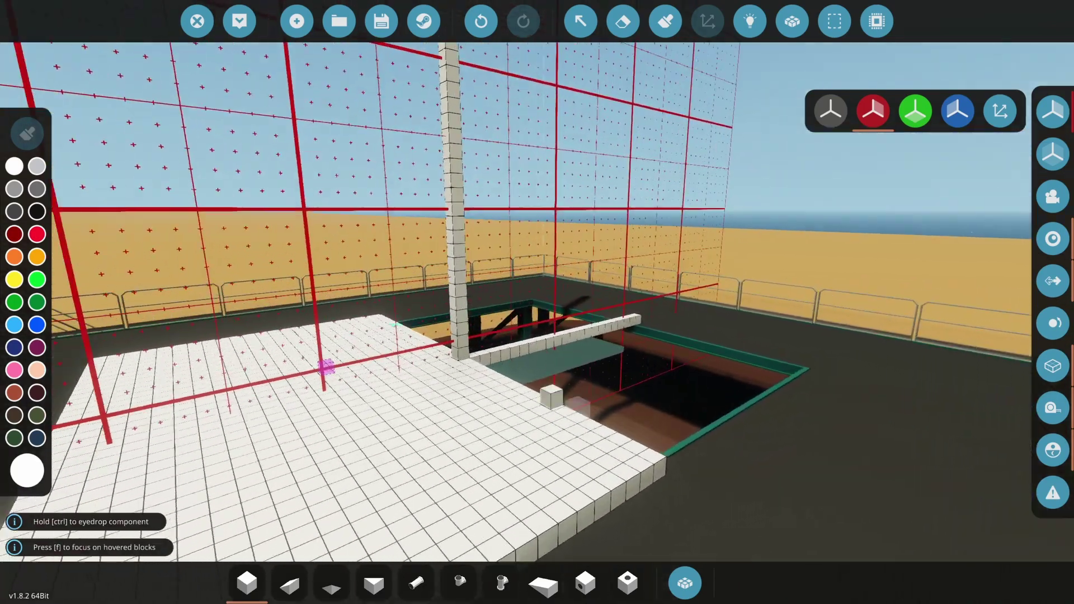
key(d)
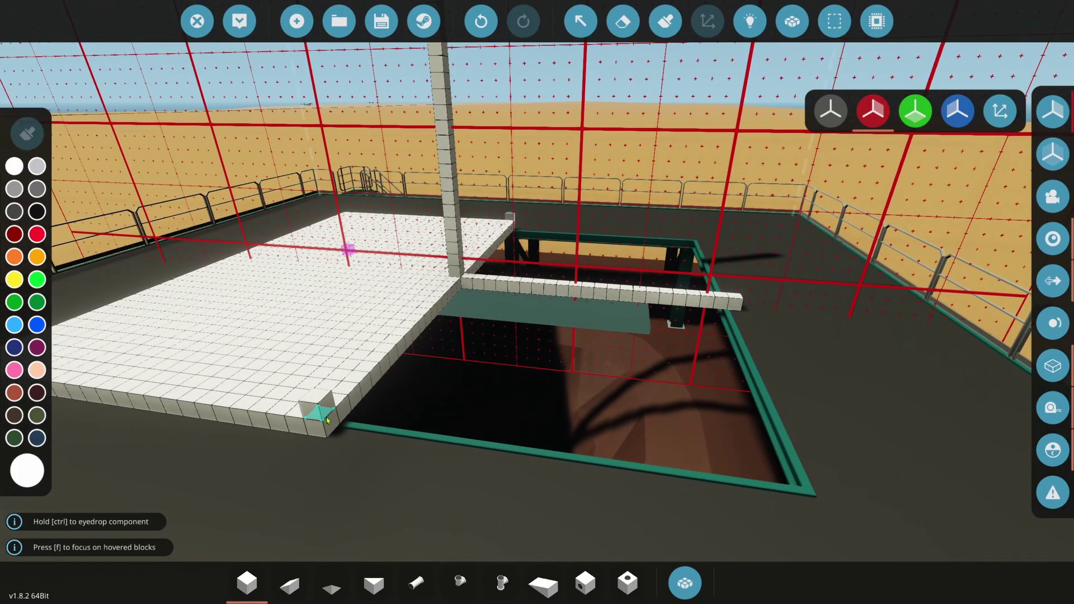
drag(330, 423, 731, 305)
key(a)
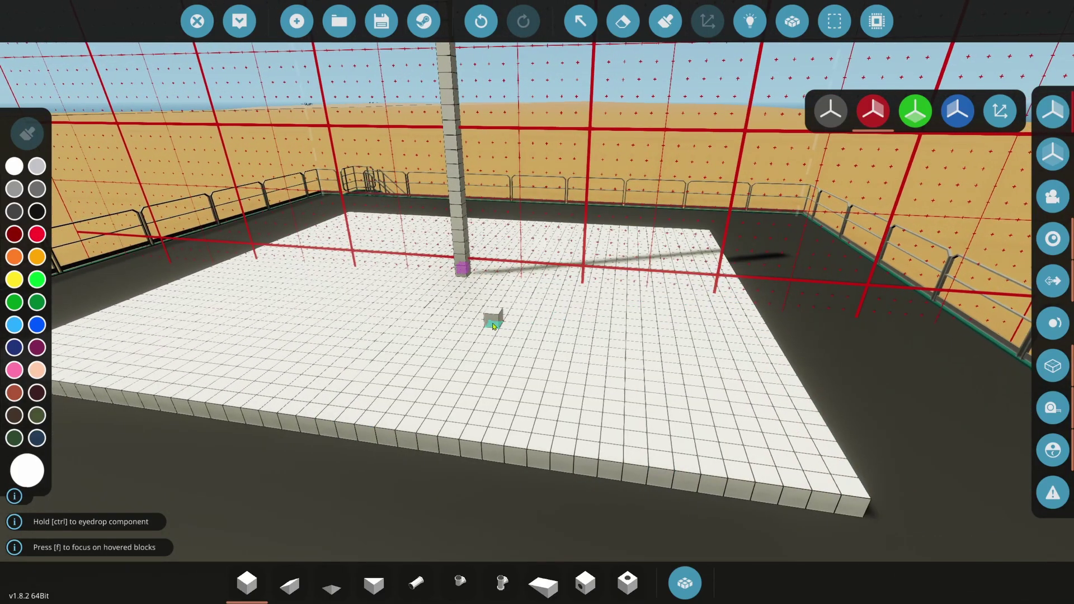
- Erase the central column, including its base block, to leave a one-block hole in the middle of the floor
key(a)
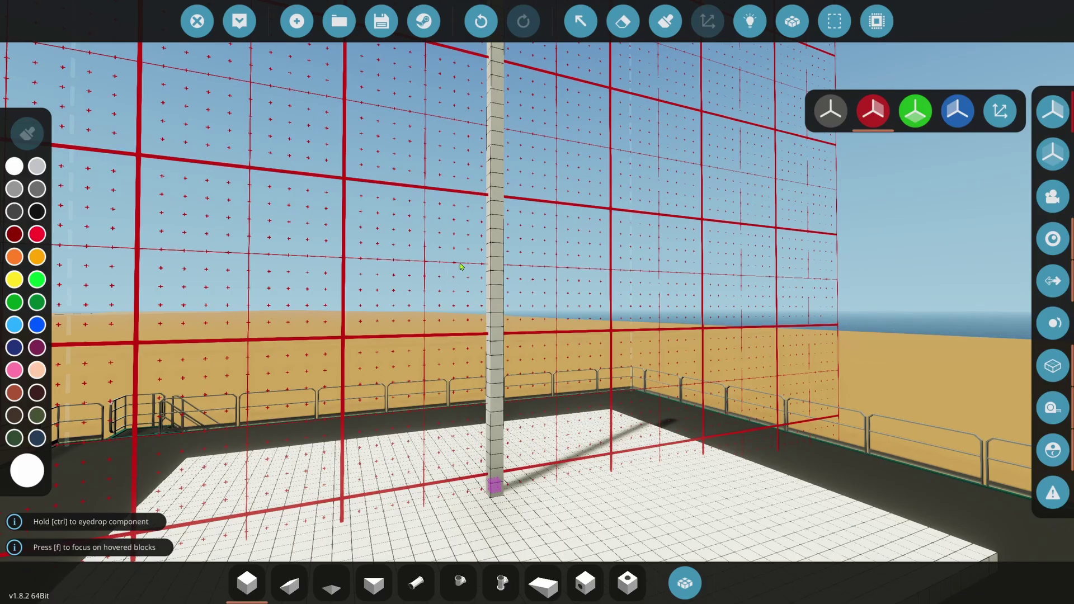
key(w)
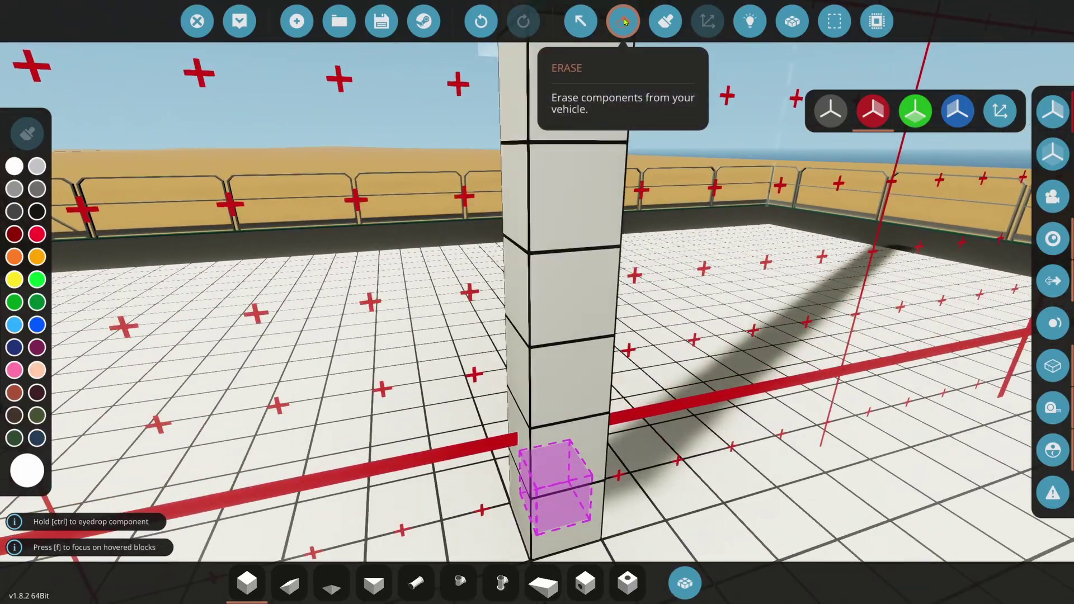
click(609, 14)
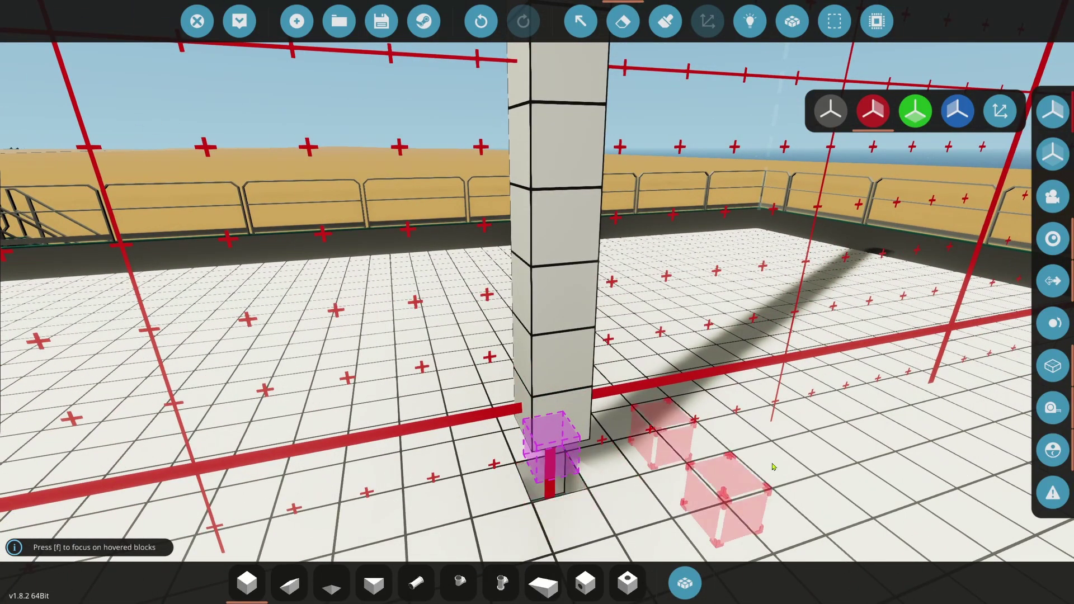
key(s)
key(s)
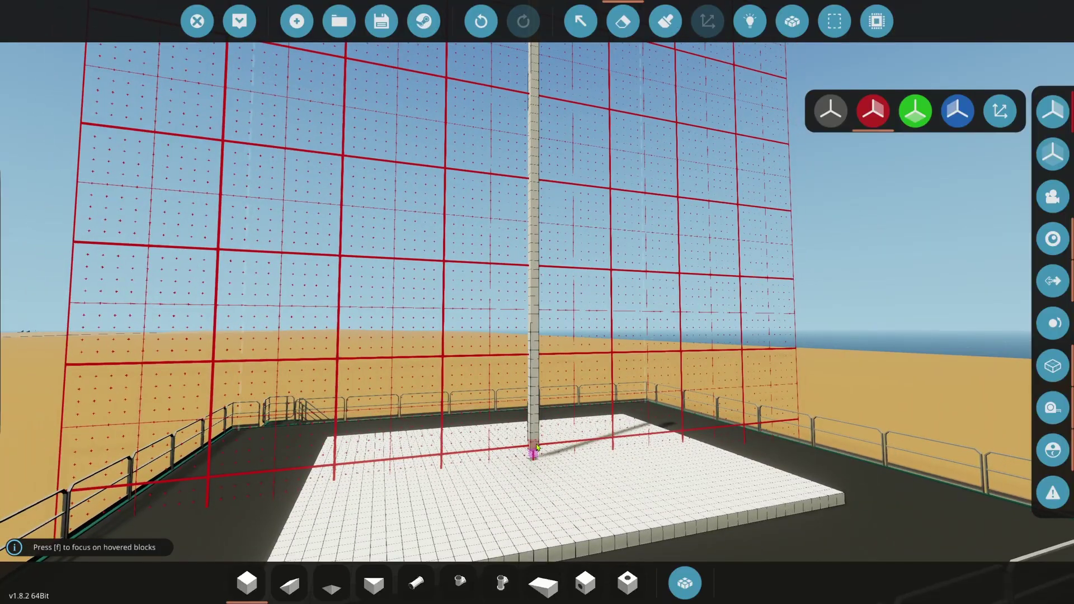
drag(536, 448, 536, 355)
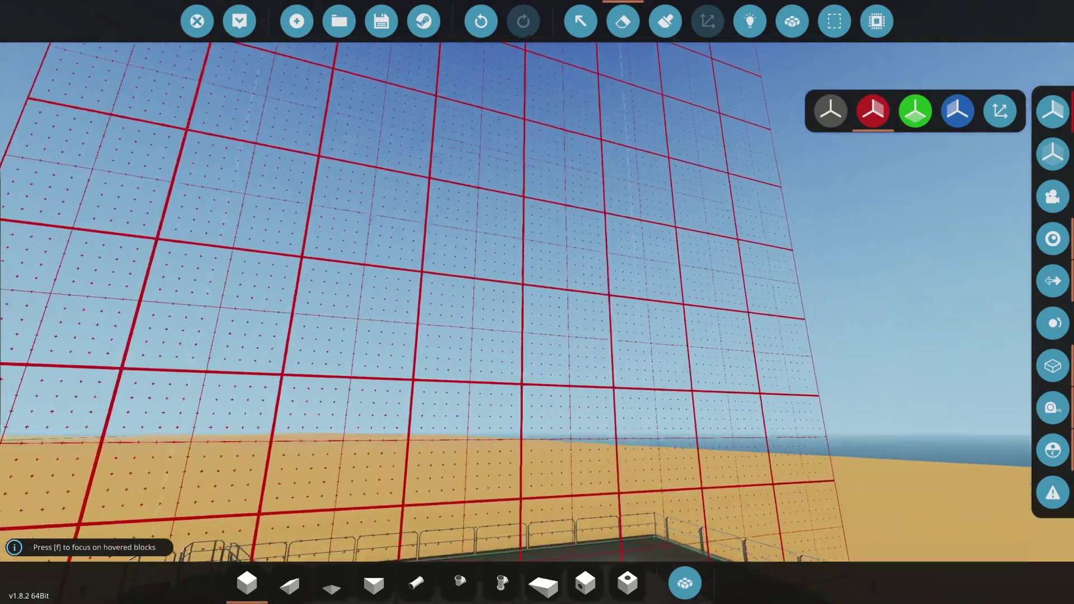
- Search the component inventory for "swivel" and place a grey Oil Rig Drill Swivel beside the centre hole
key(w)
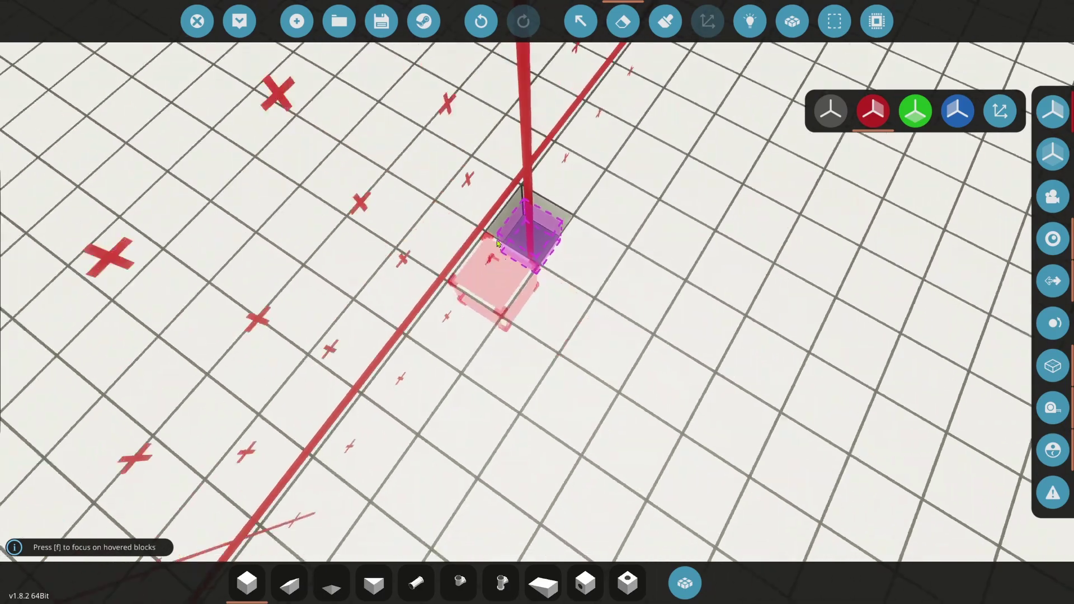
key(d)
key(s)
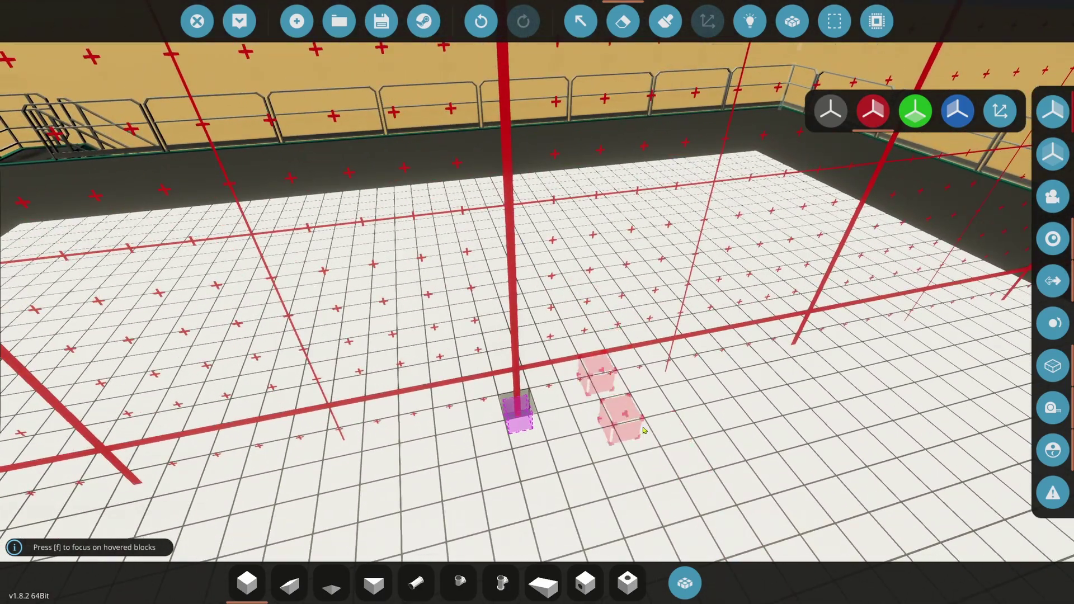
click(685, 583)
text(swivel)
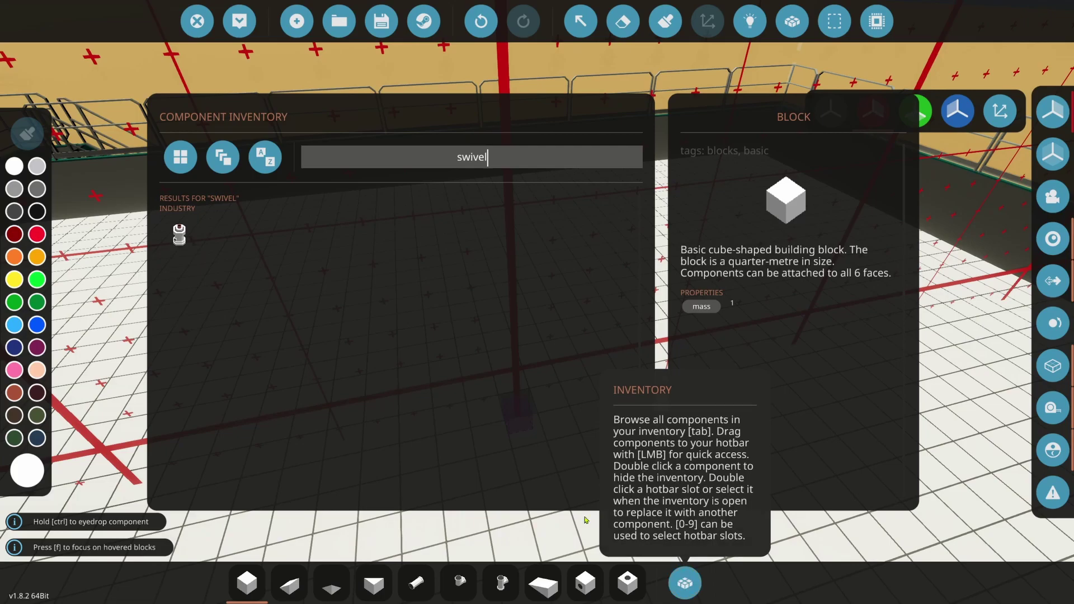
mouse_move(176, 240)
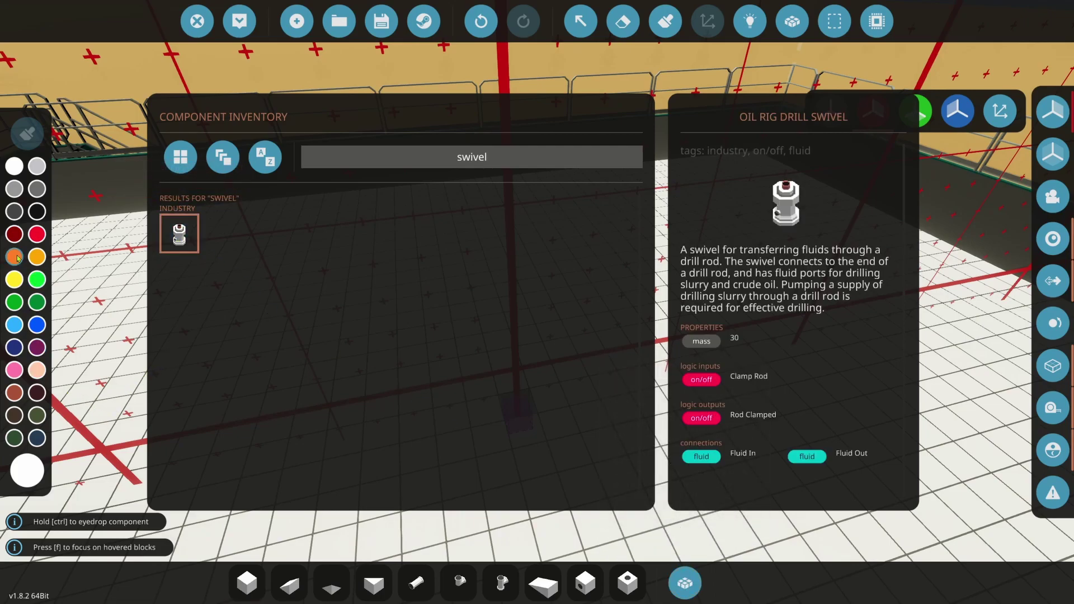
click(685, 583)
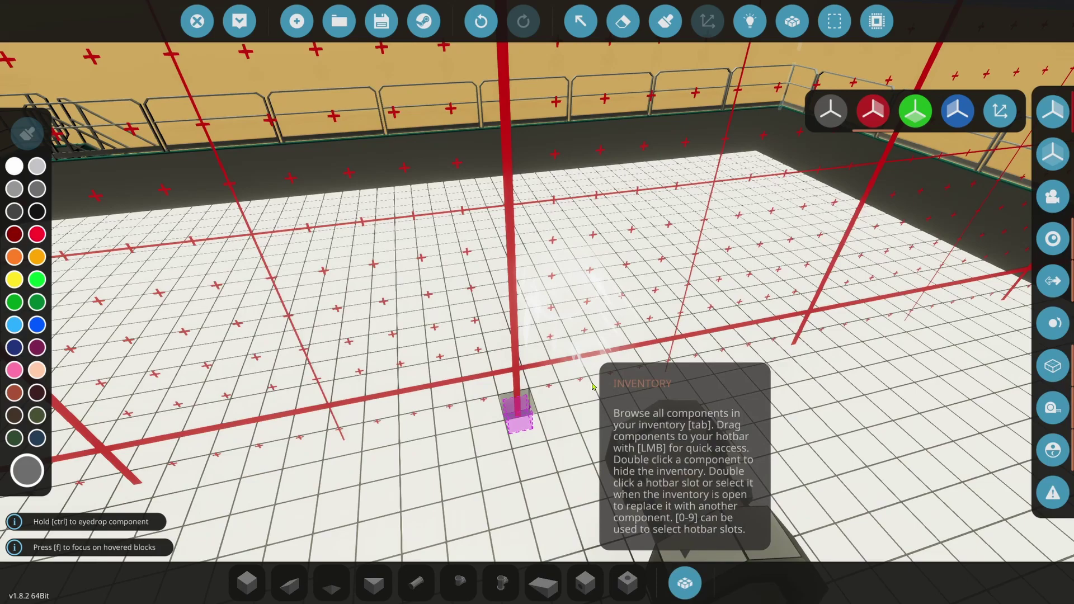
- Cut out the swivel with the selection grid, rotate it upside down and centre it over the floor hole
click(835, 21)
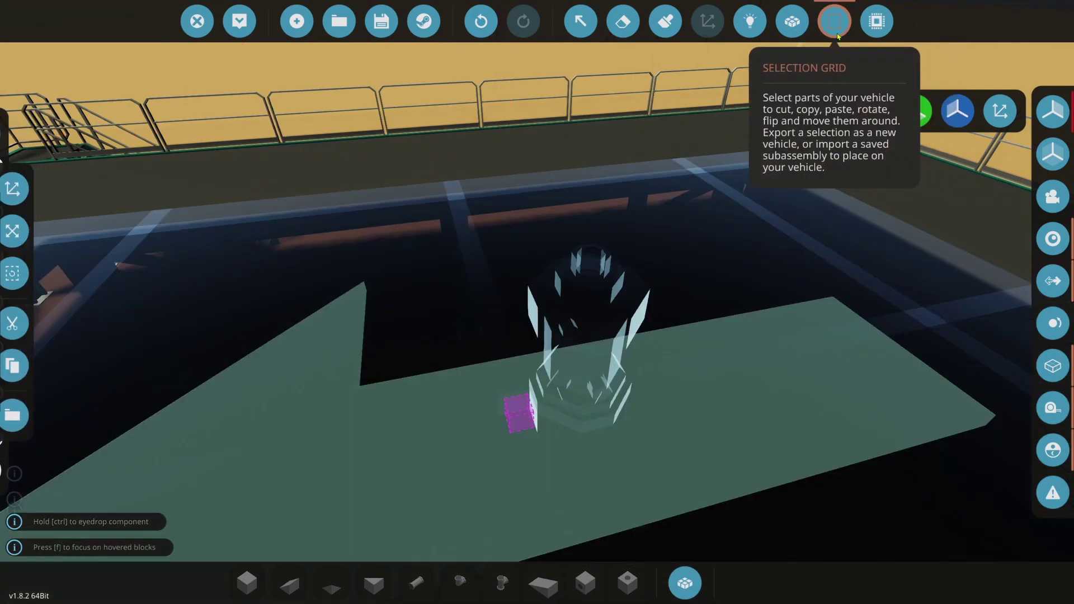
click(22, 323)
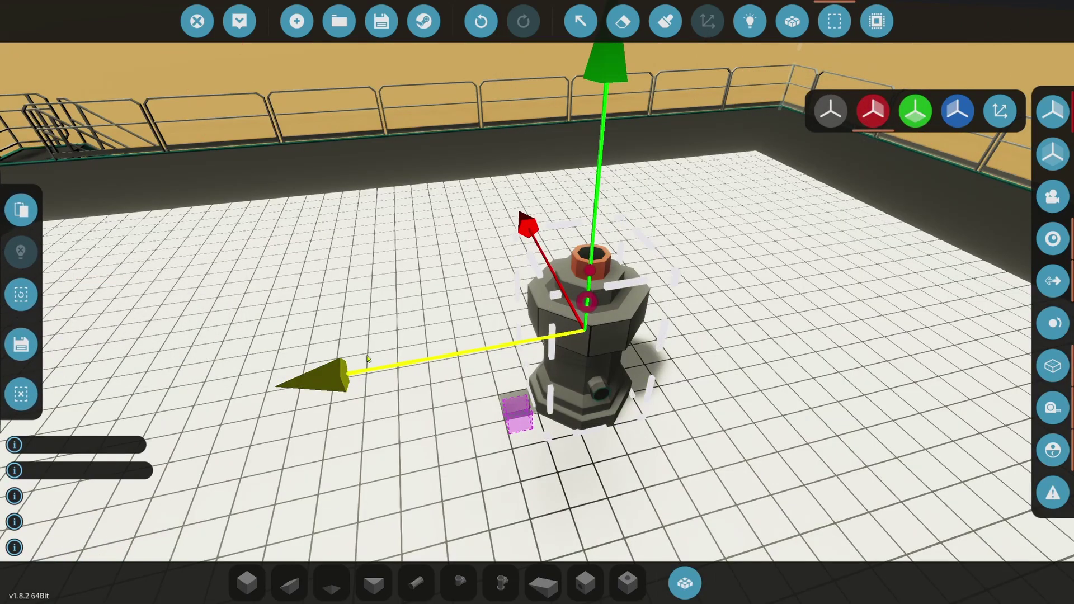
key(j)
key(j)
drag(660, 407, 572, 412)
scroll(572, 412, down, 2)
drag(510, 343, 438, 343)
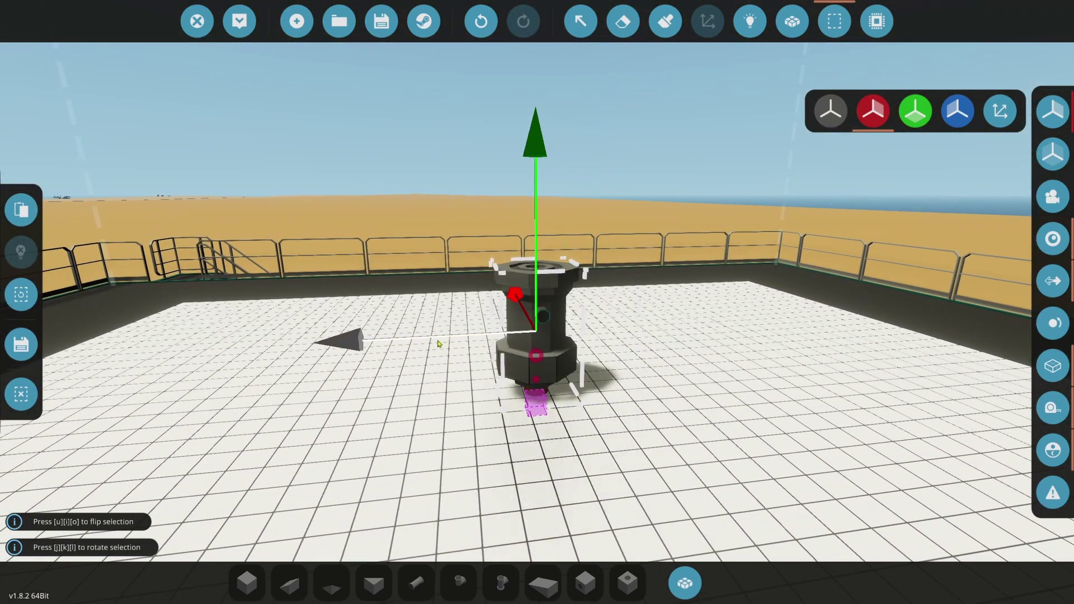
scroll(591, 471, down, 2)
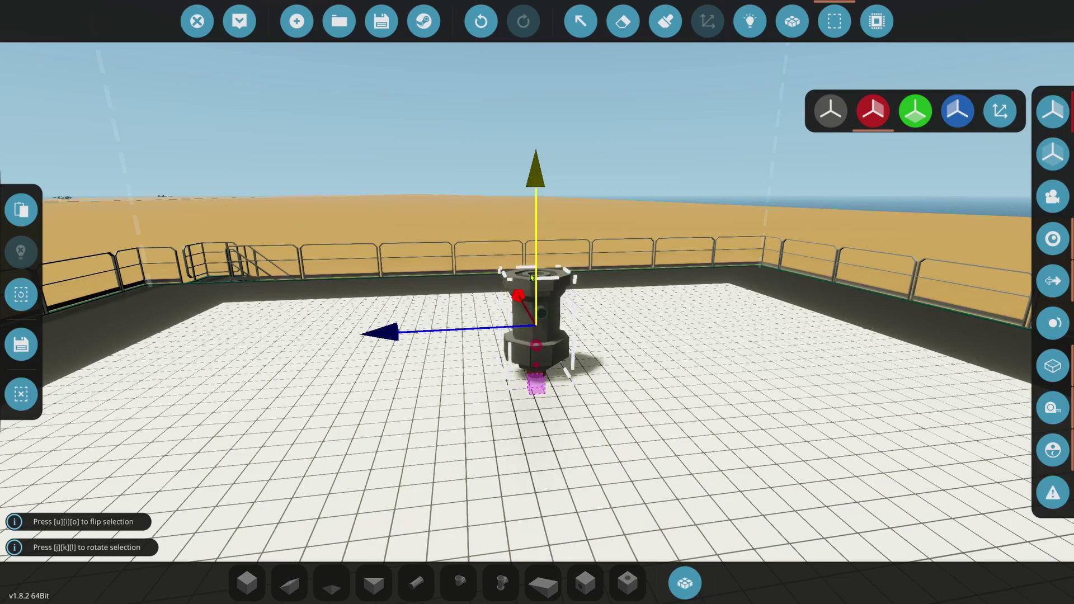
- Raise the swivel clear of the floor, directly above the hole, and paste it there
drag(537, 259, 535, 175)
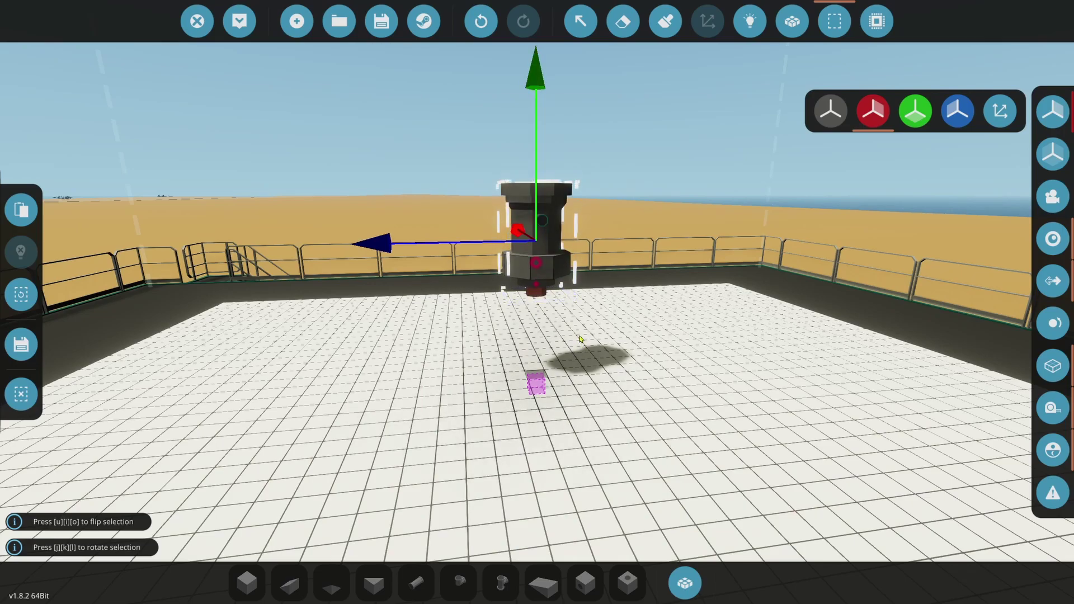
drag(525, 203, 577, 243)
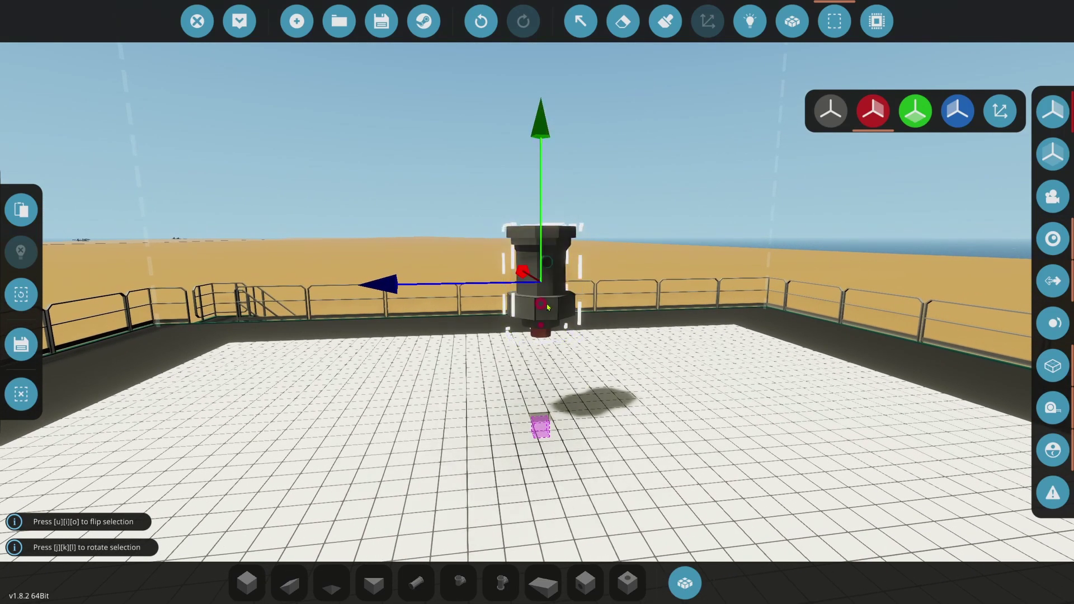
click(21, 209)
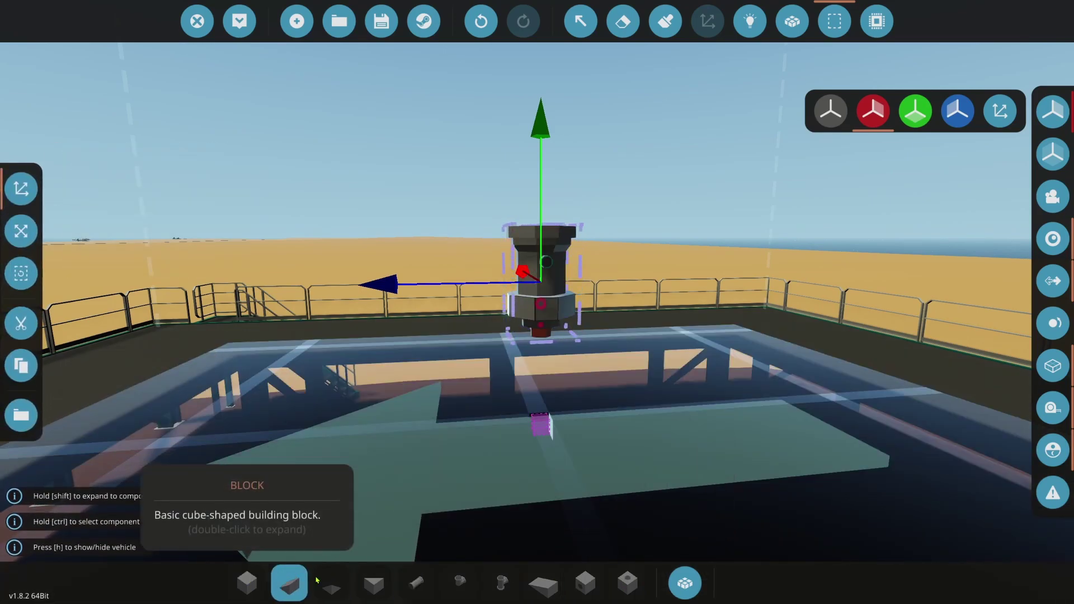
- Search the component inventory for "pump" and place an Oil Rig Pumpjack upright on top of the swivel
click(683, 583)
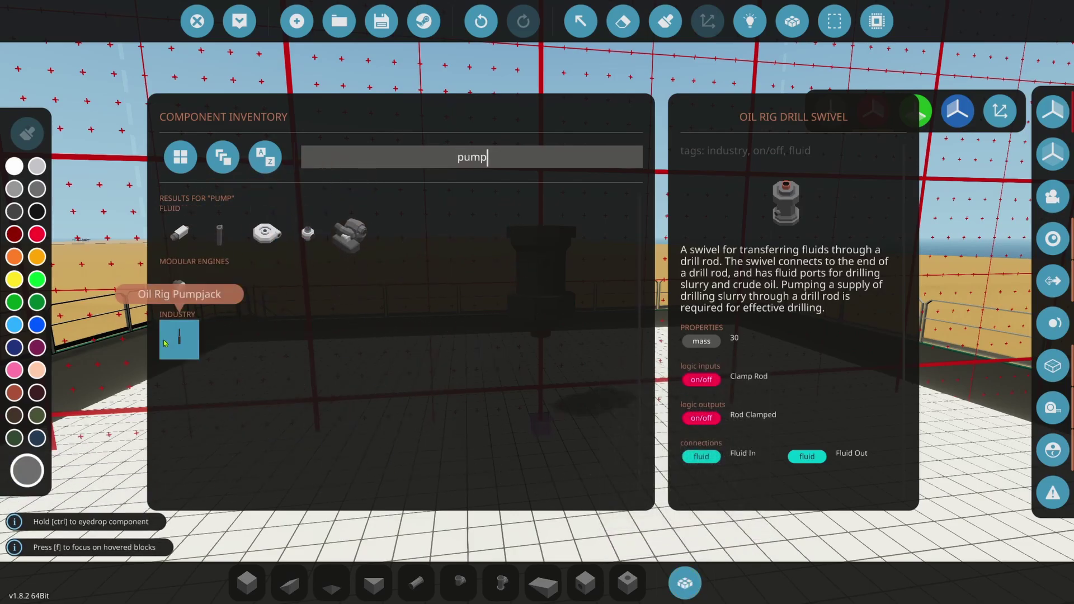
click(180, 339)
click(684, 583)
key(w)
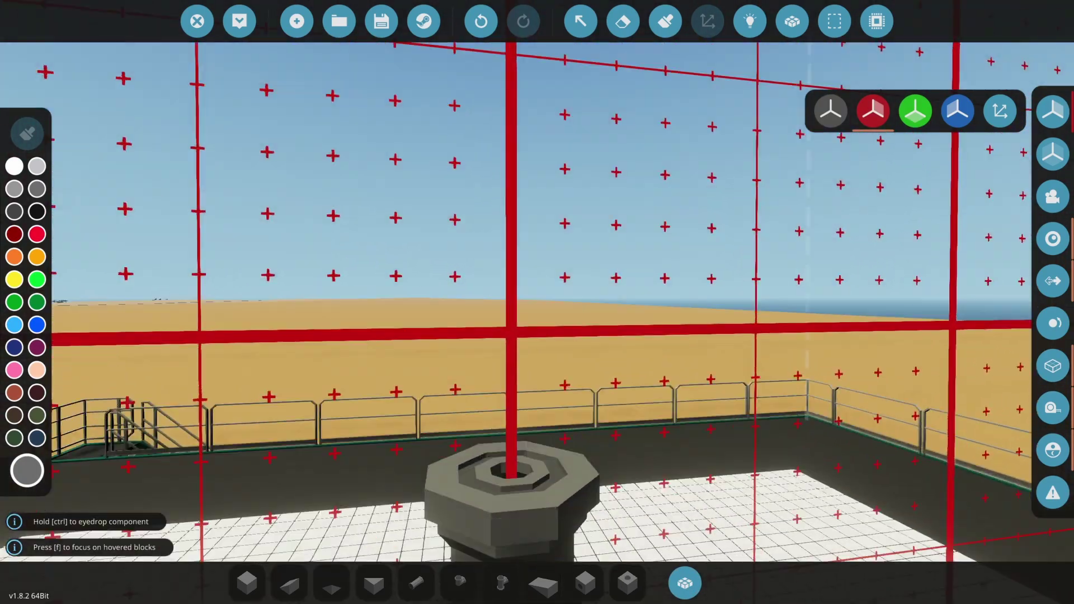
key(s)
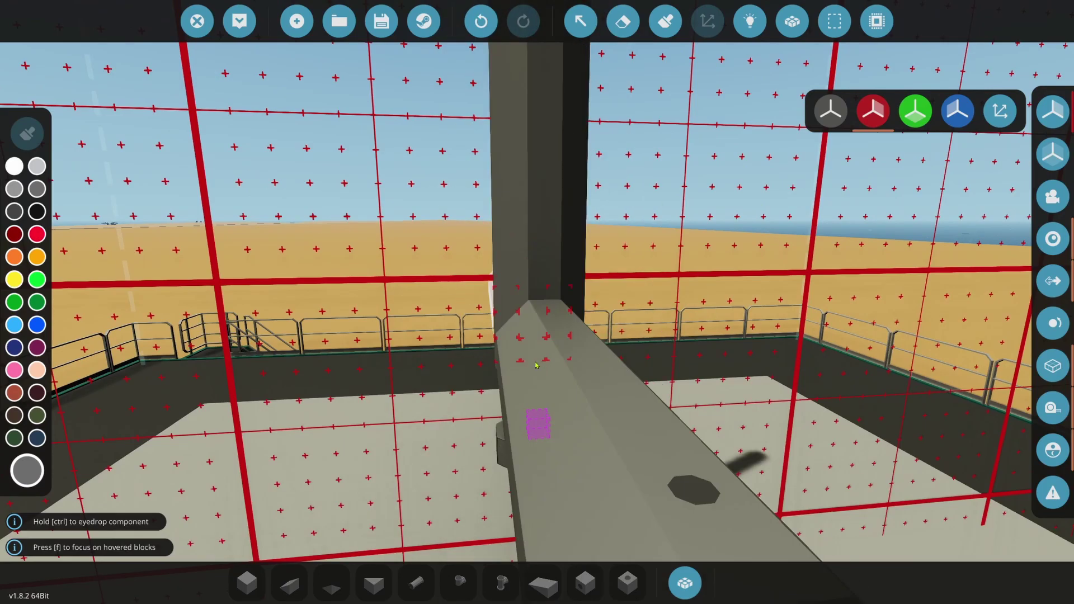
key(d)
- Attach straight pipe to the side of the pumpjack's upper body
key(w)
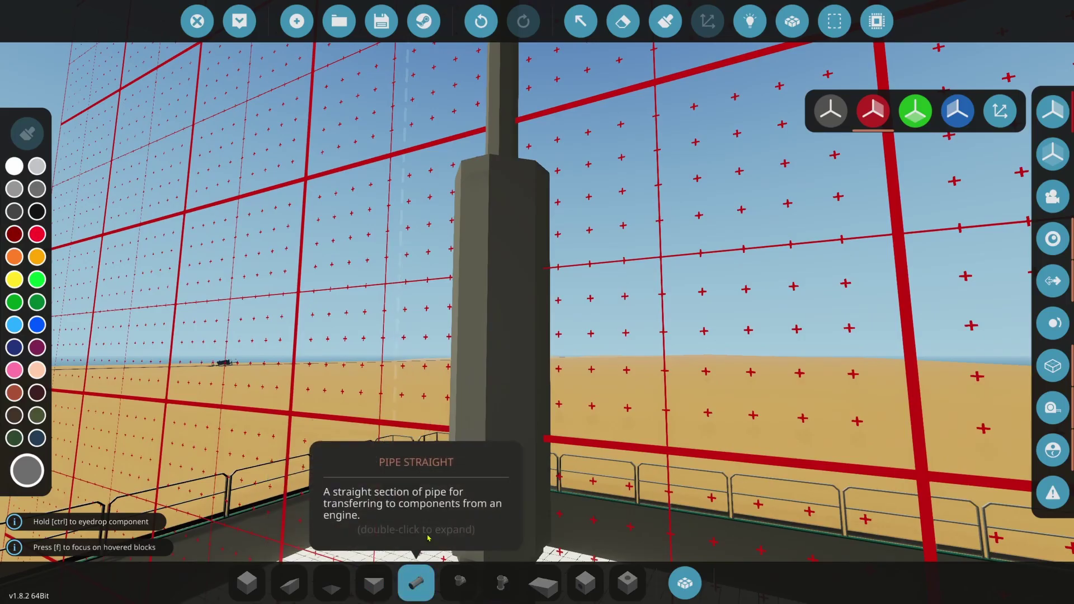
click(415, 583)
click(547, 202)
key(s)
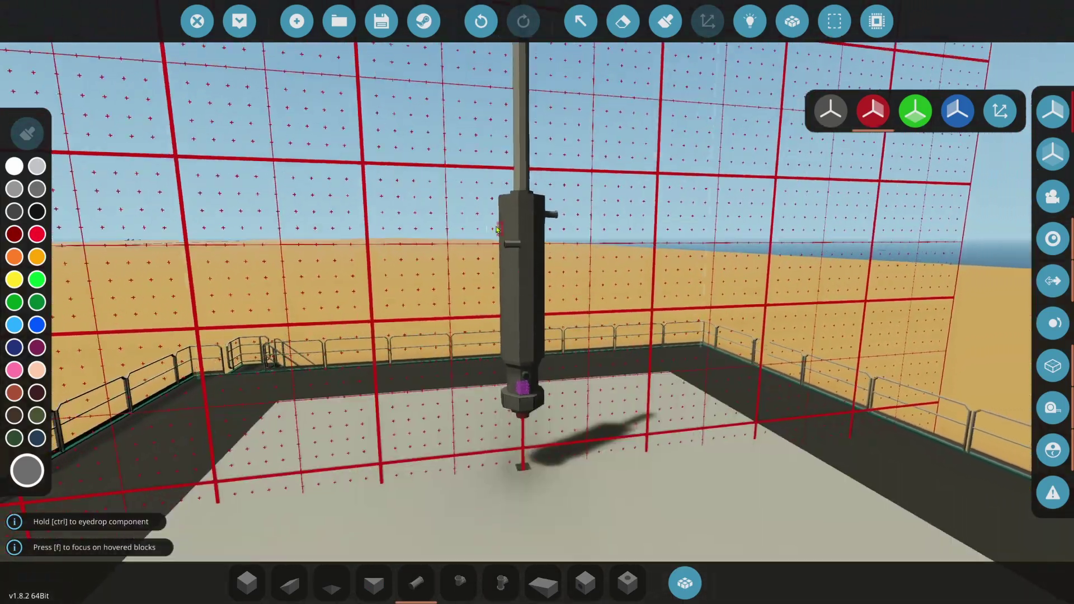
key(w)
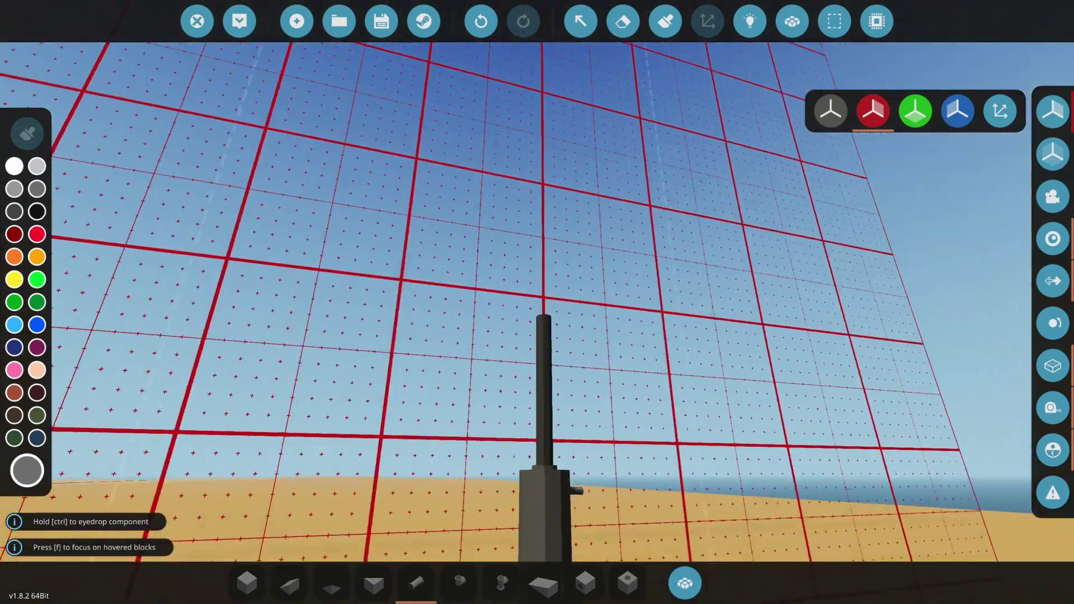
scroll(480, 498, up, 3)
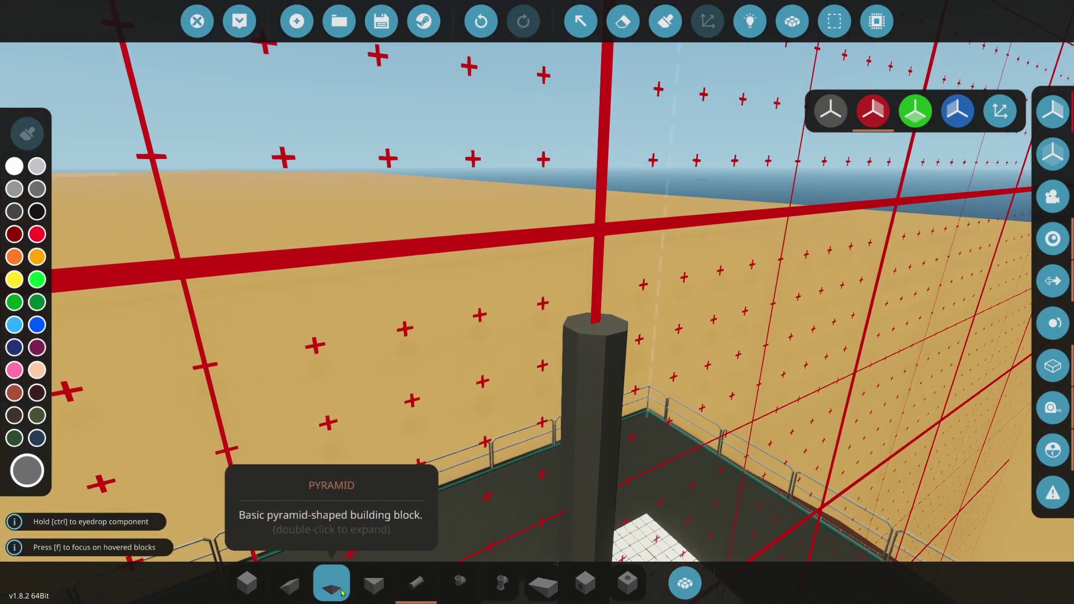
- Cap the pumpjack's vertical rod with a wedge block
key(s)
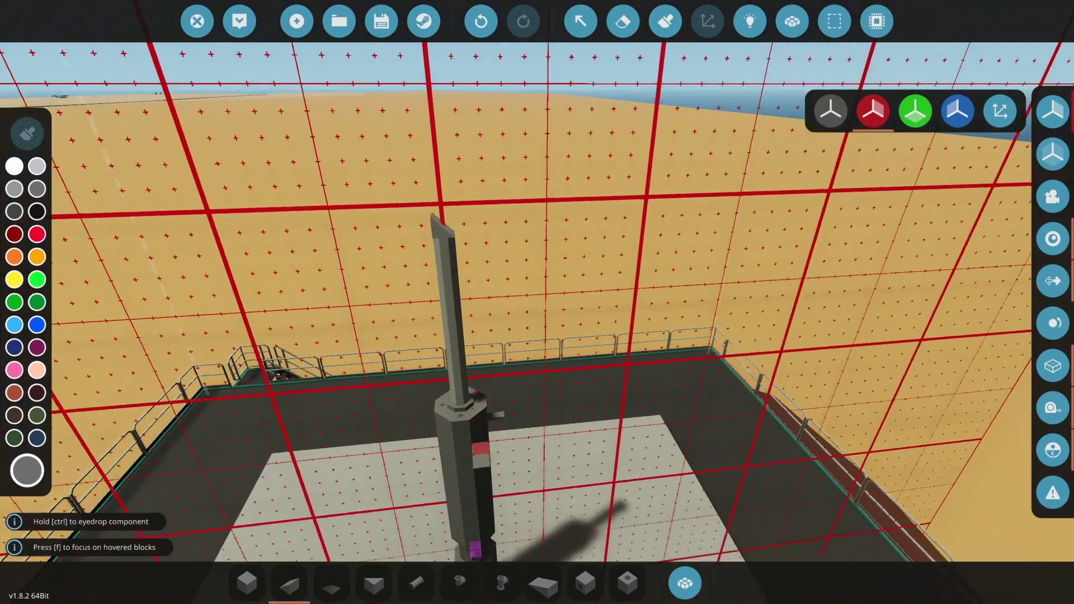
key(w)
scroll(281, 579, up, 1)
click(281, 578)
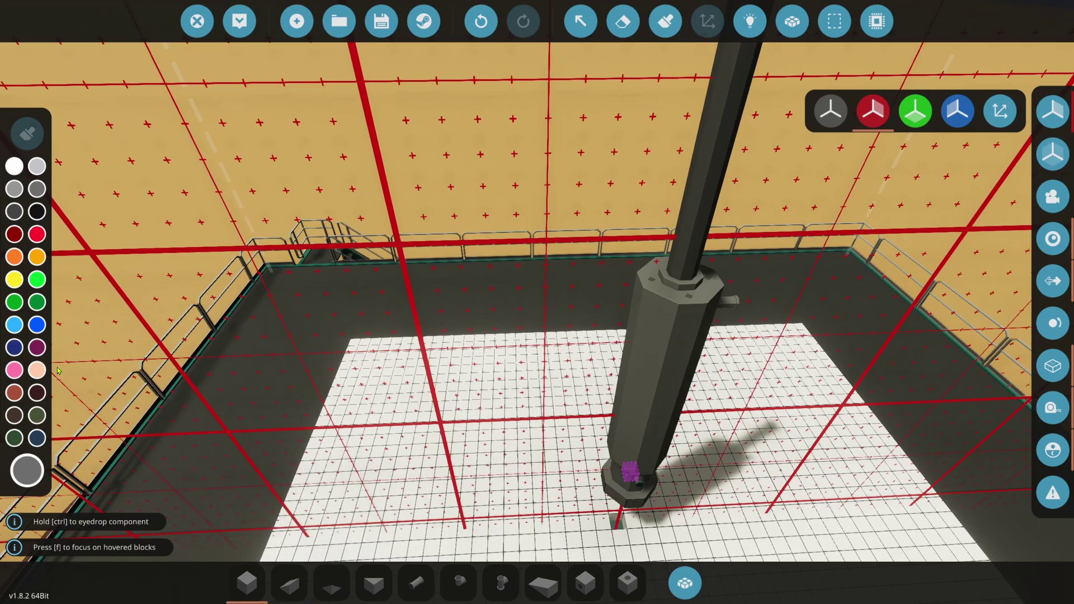
- Undo the column of blocks beside the rod and place a single pink block against the wedge instead
key(w)
key(s)
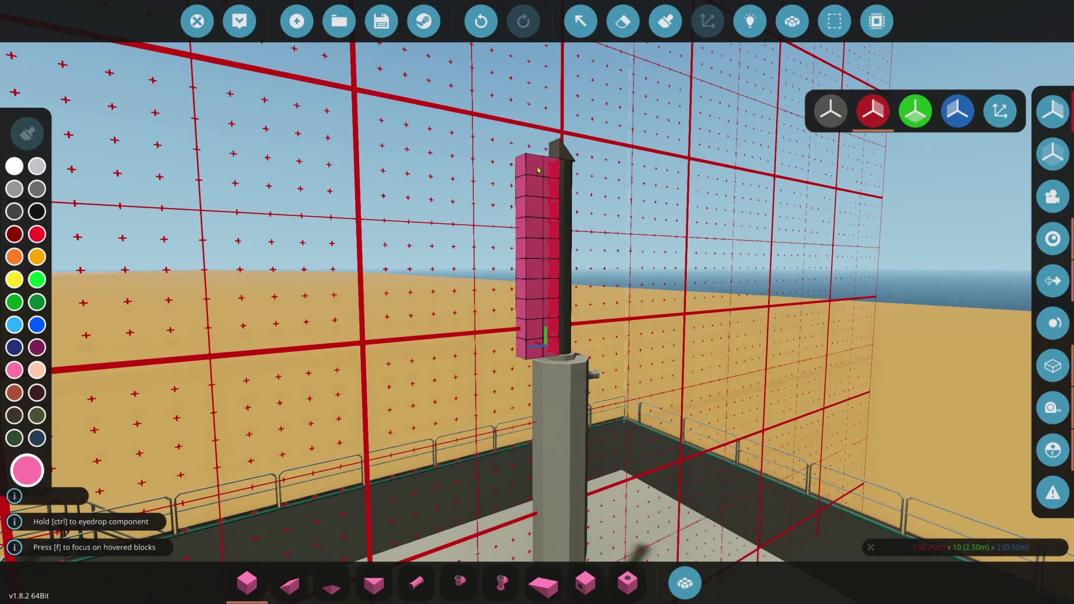
click(481, 22)
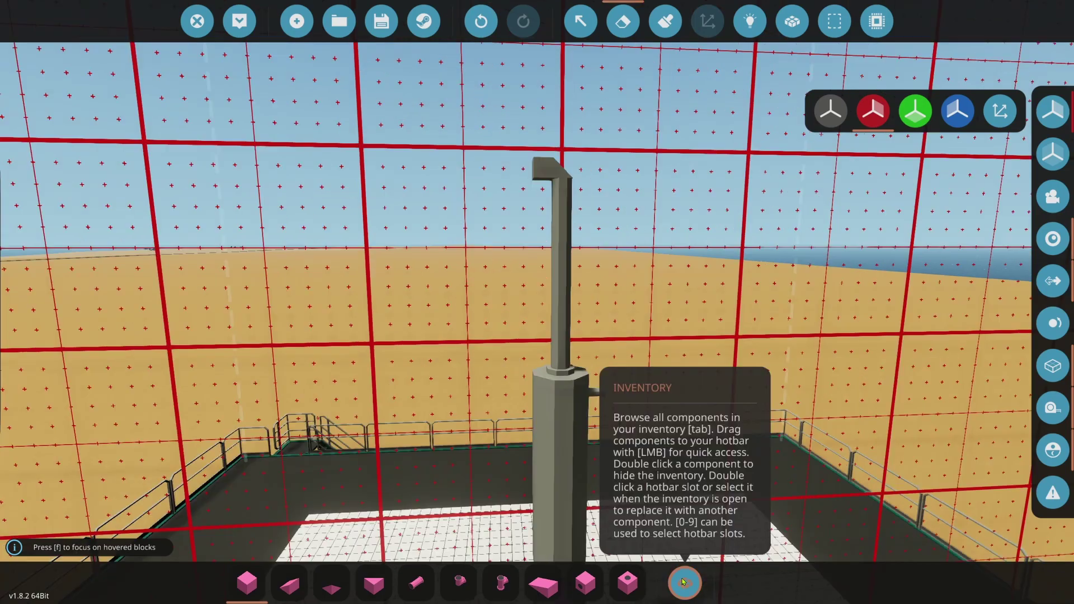
- Search the component inventory for "pivot" and mount a Velocity Pivot on the block at the top of the rod, facing outward
click(683, 582)
click(393, 240)
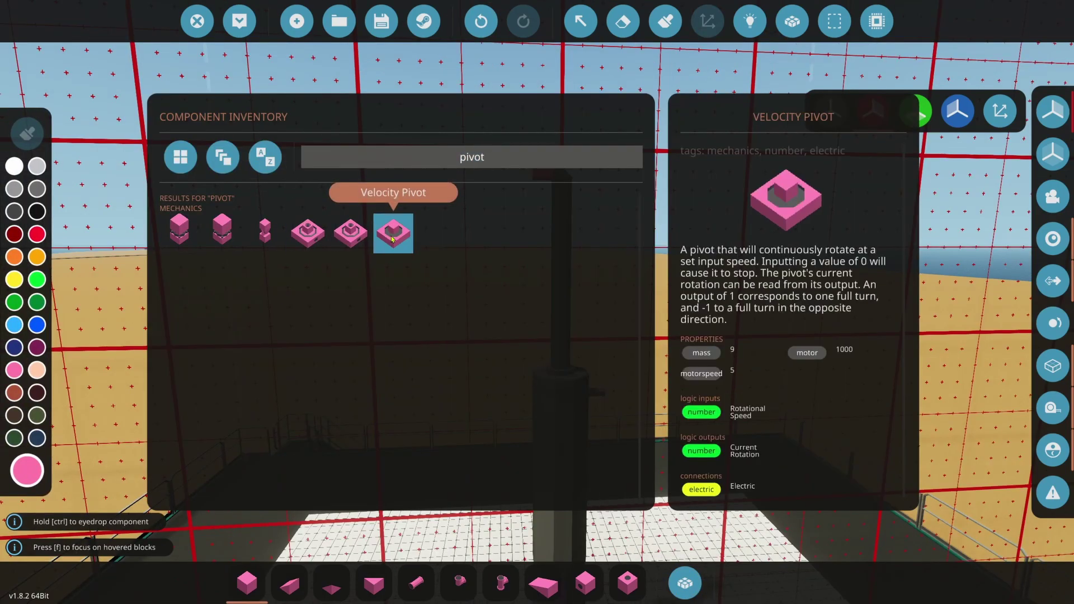
click(684, 582)
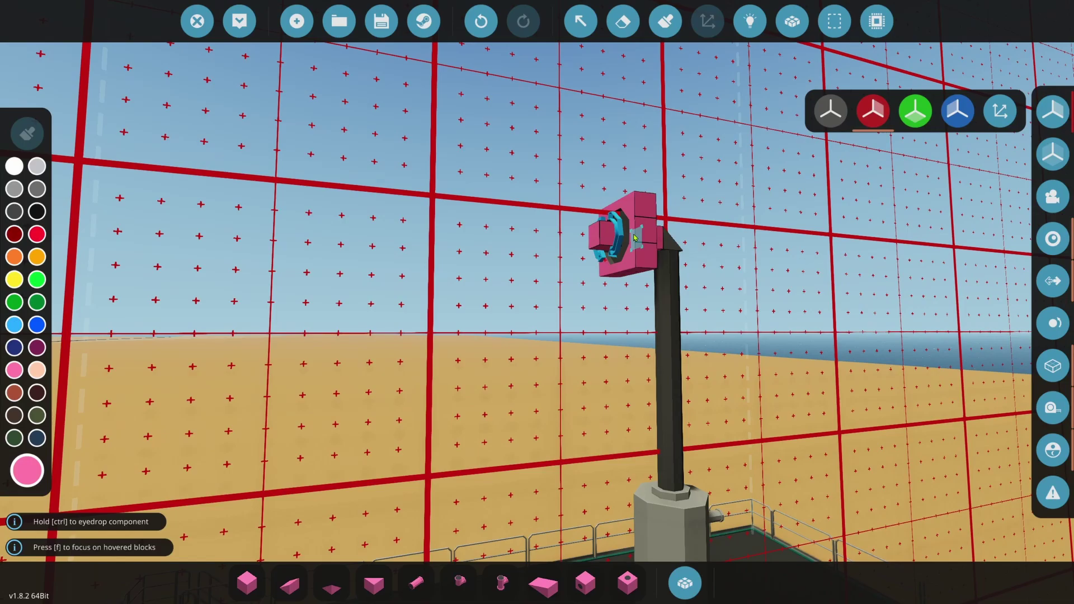
scroll(635, 238, down, 4)
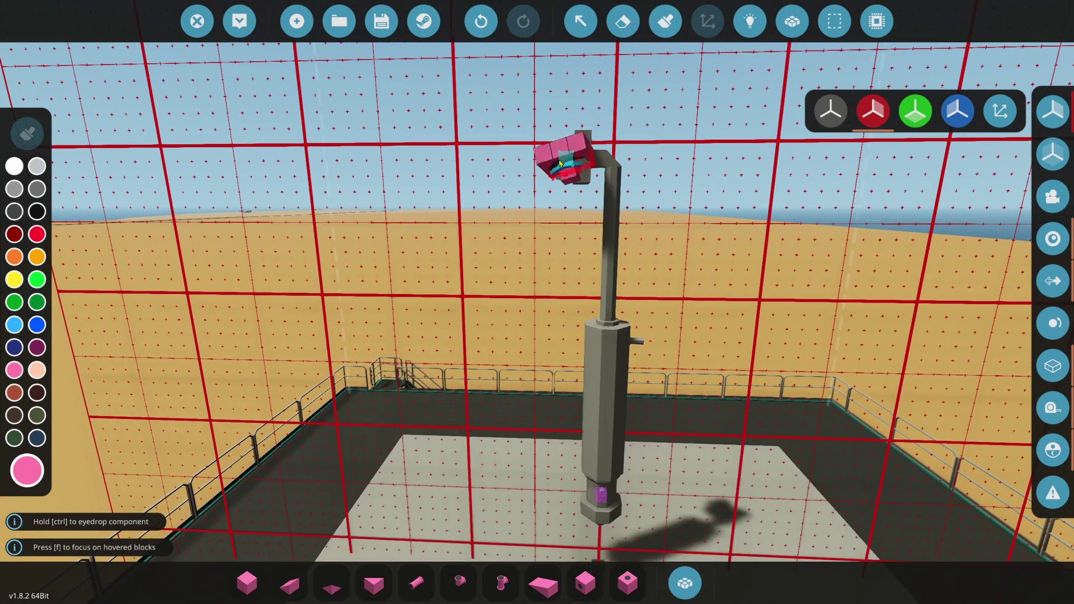
click(557, 176)
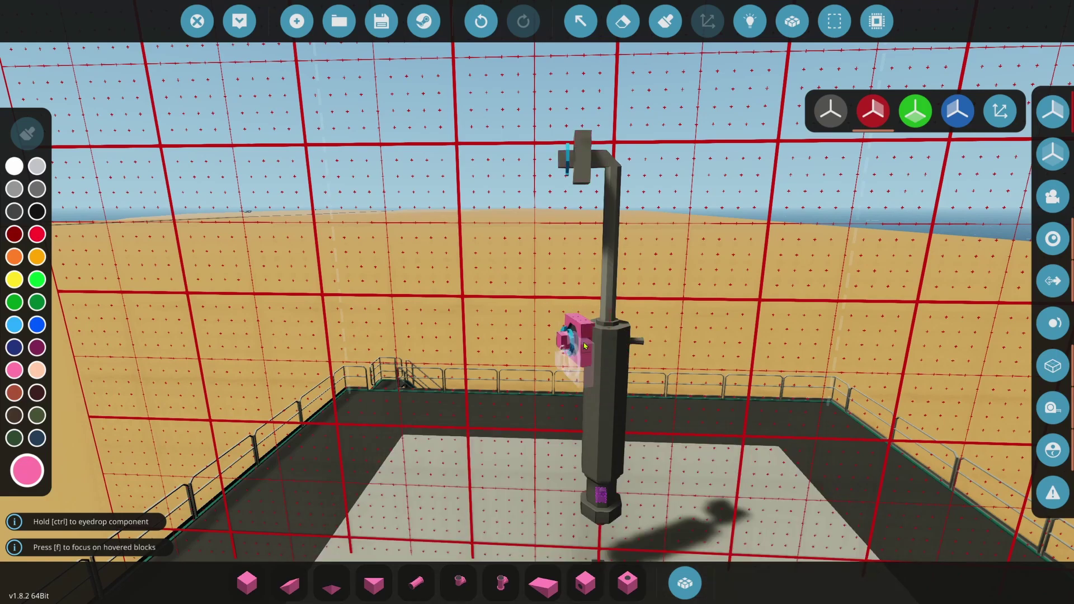
- Examine the separate vehicle bodies around the pivot with the Merge tool, and open the Velocity Pivot's properties
click(751, 23)
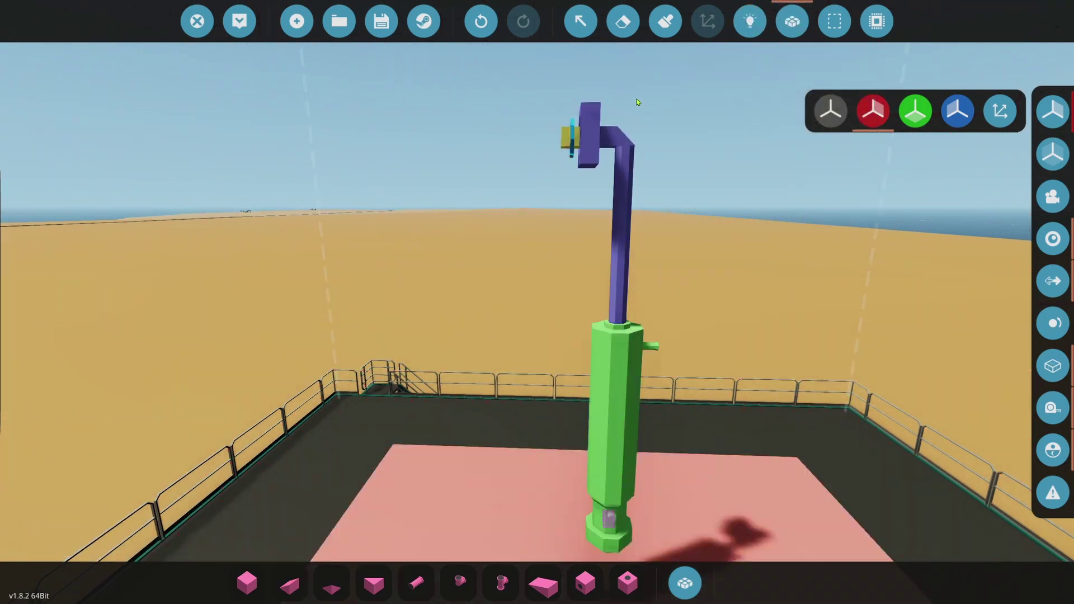
key(w)
drag(595, 301, 551, 173)
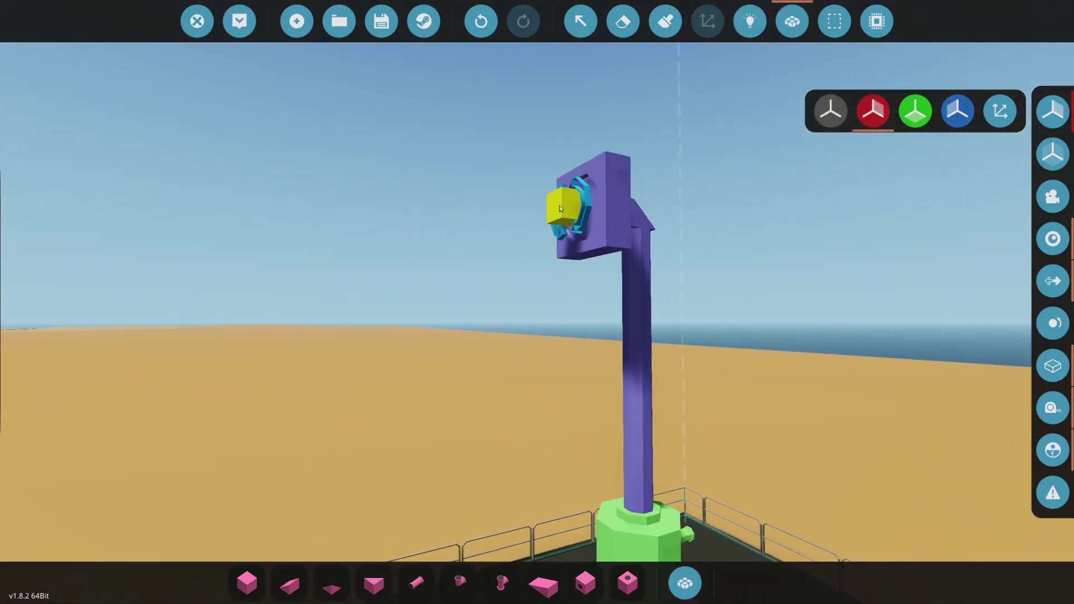
click(582, 20)
click(585, 206)
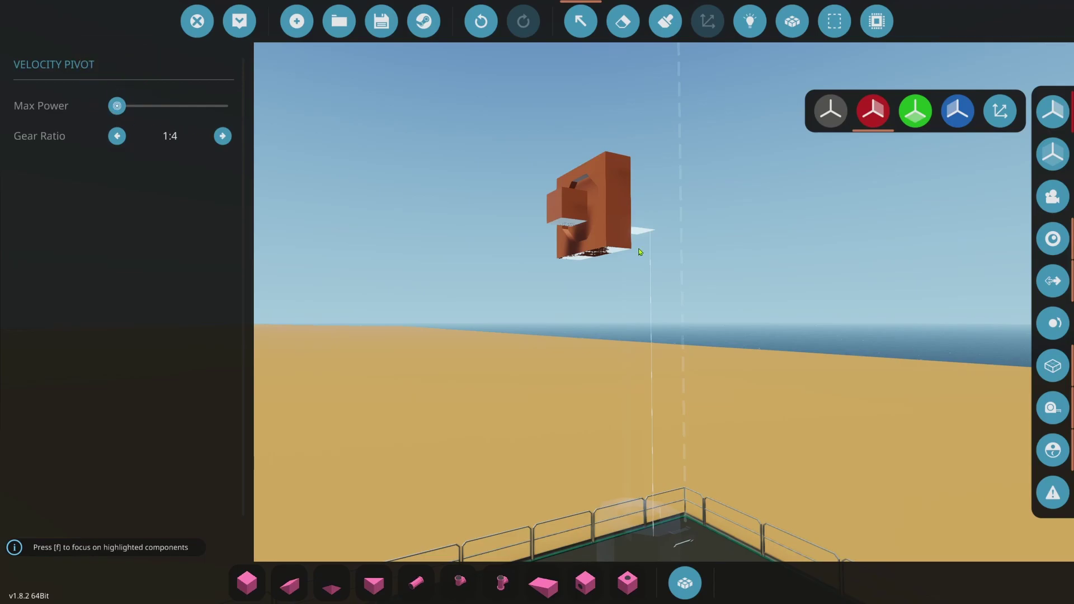
scroll(640, 252, down, 5)
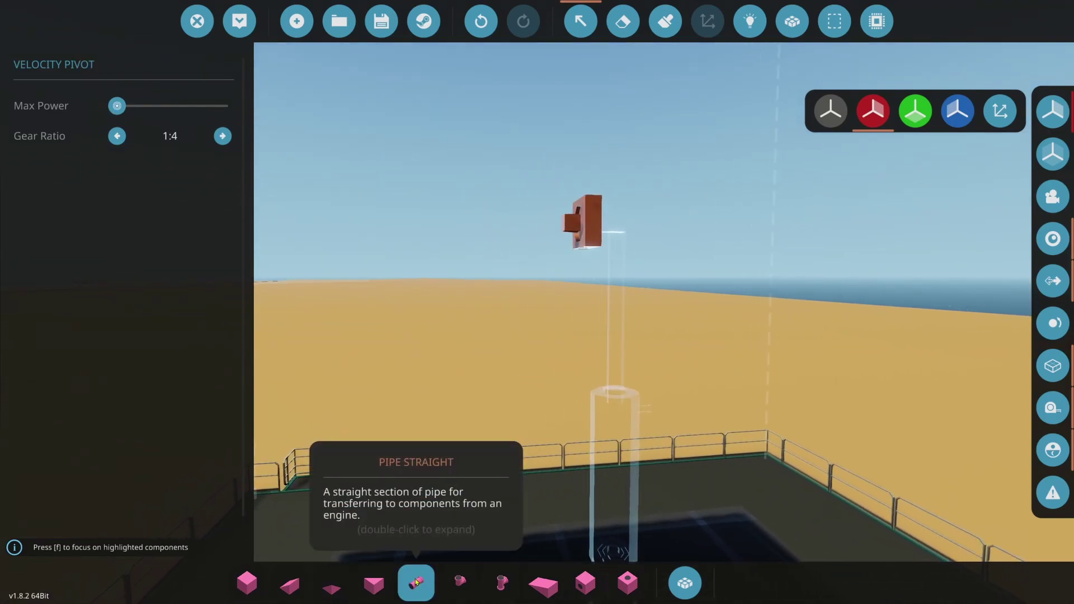
- Hang a run of straight pipe from the pivot's rotating block down to just above the pumpjack body
click(416, 583)
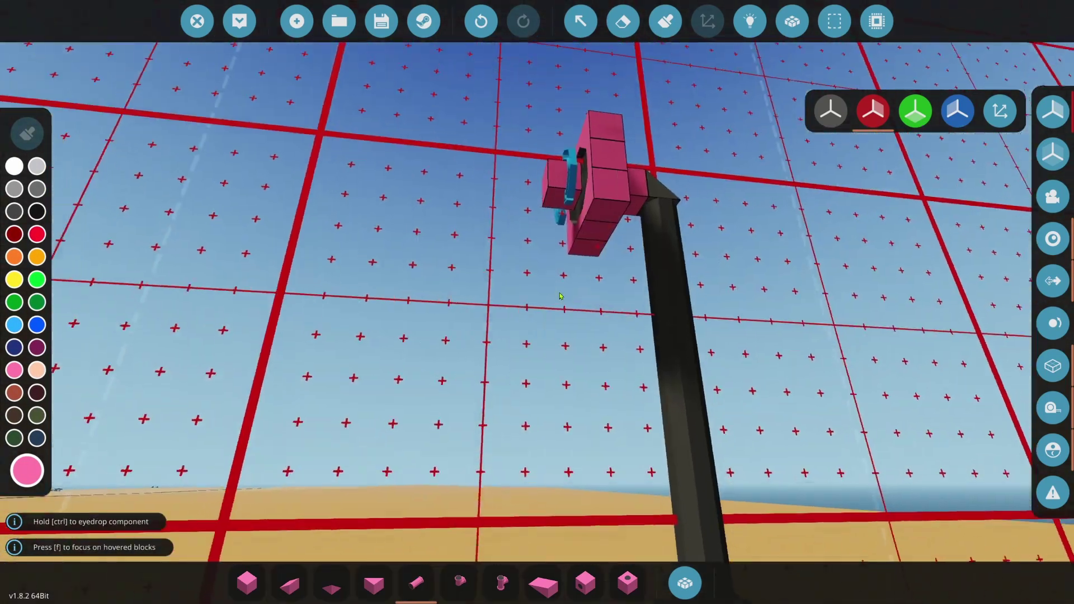
scroll(561, 296, down, 2)
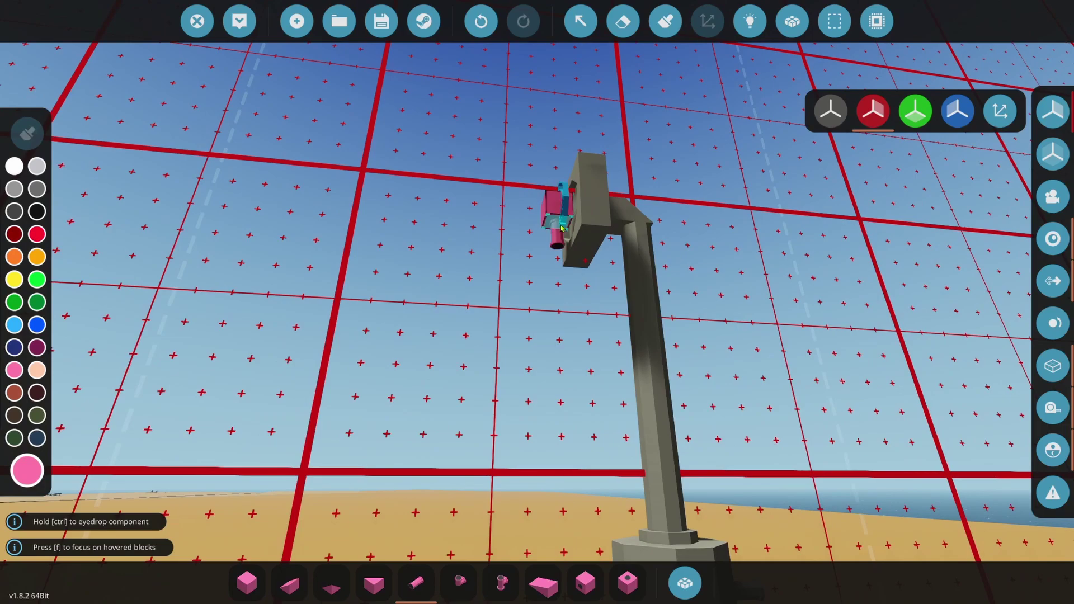
scroll(559, 481, down, 3)
mouse_move(556, 426)
mouse_down()
mouse_move(559, 503)
mouse_move(559, 445)
mouse_up()
scroll(557, 436, up, 3)
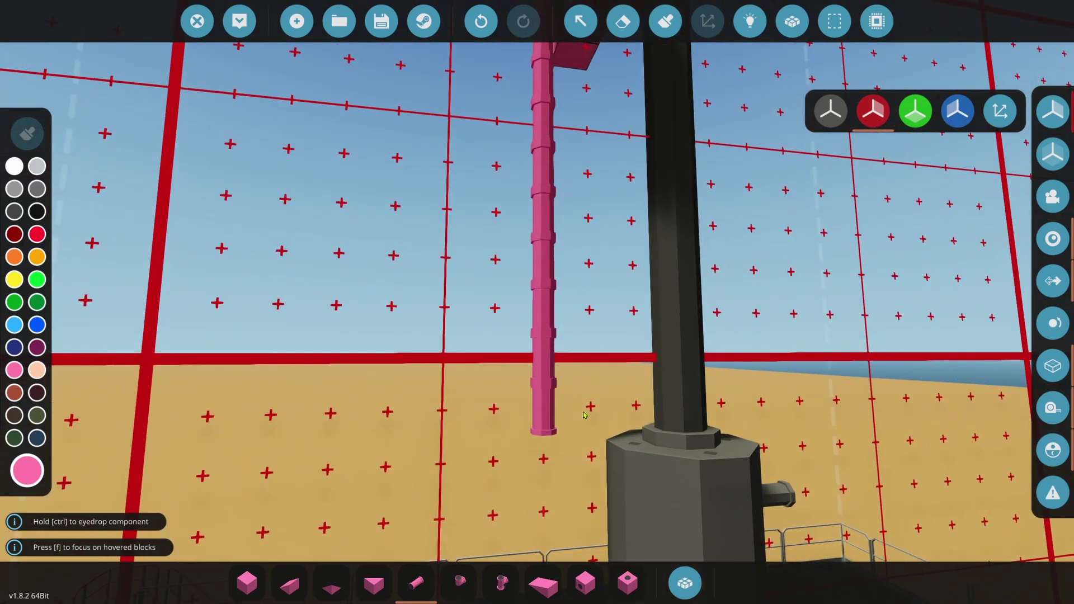
scroll(548, 398, down, 3)
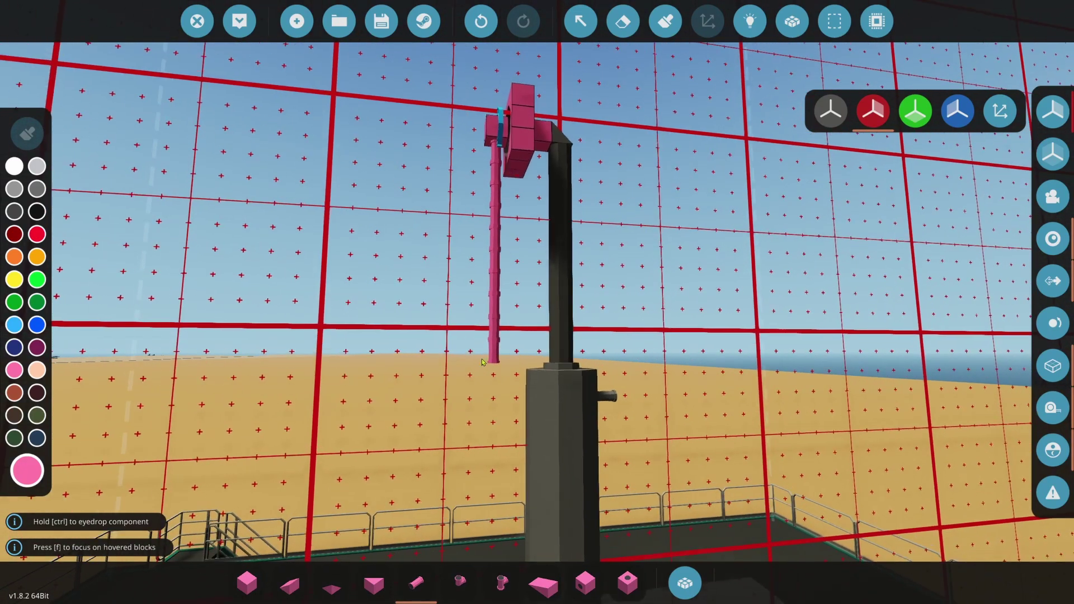
- Erase the lowest segment of the hanging pipe
click(623, 21)
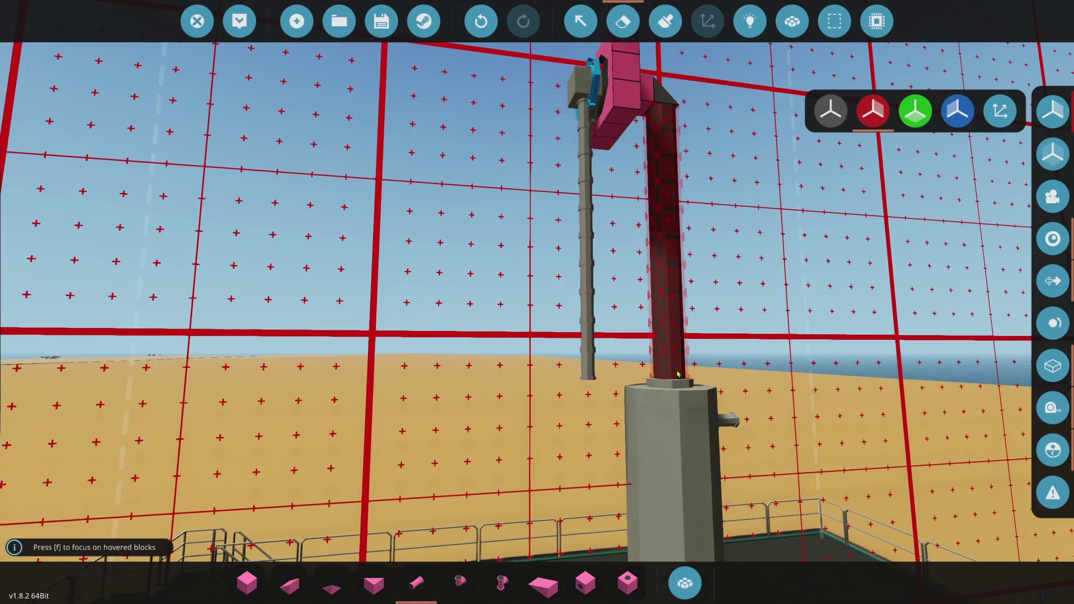
click(588, 371)
scroll(588, 372, up, 2)
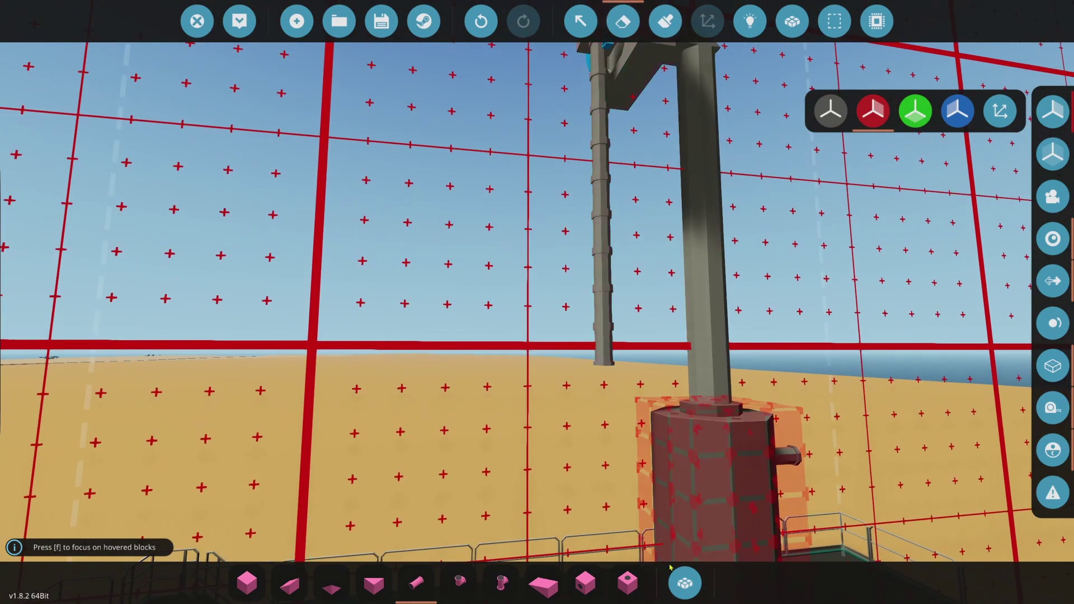
scroll(602, 348, down, 4)
- Copy the velocity pivot with the selection grid, flip it to face the opposite way and paste it at the hanging pipe's lower end
click(834, 23)
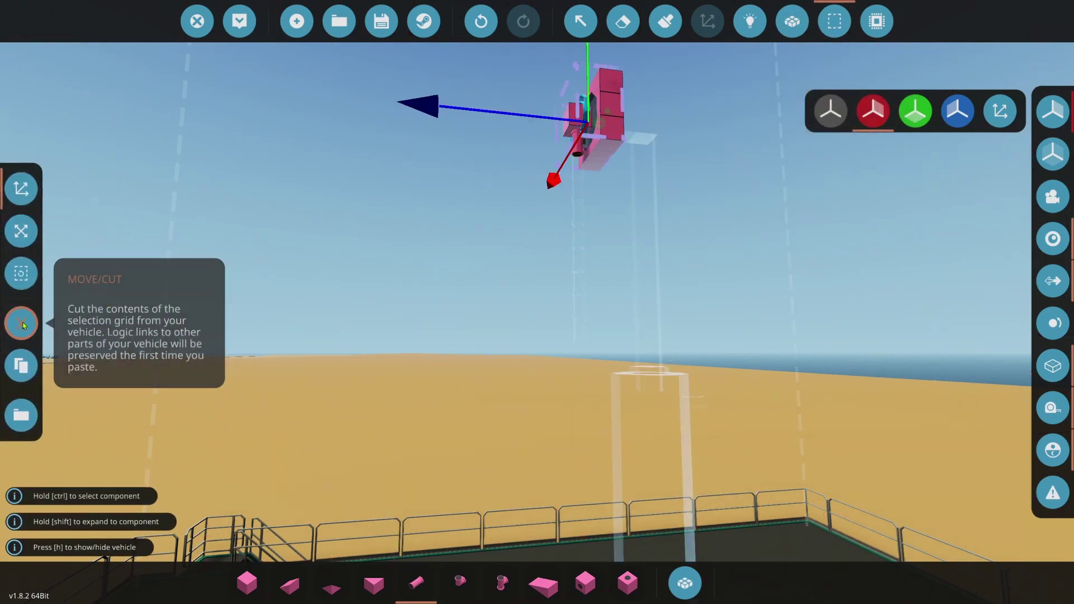
click(21, 365)
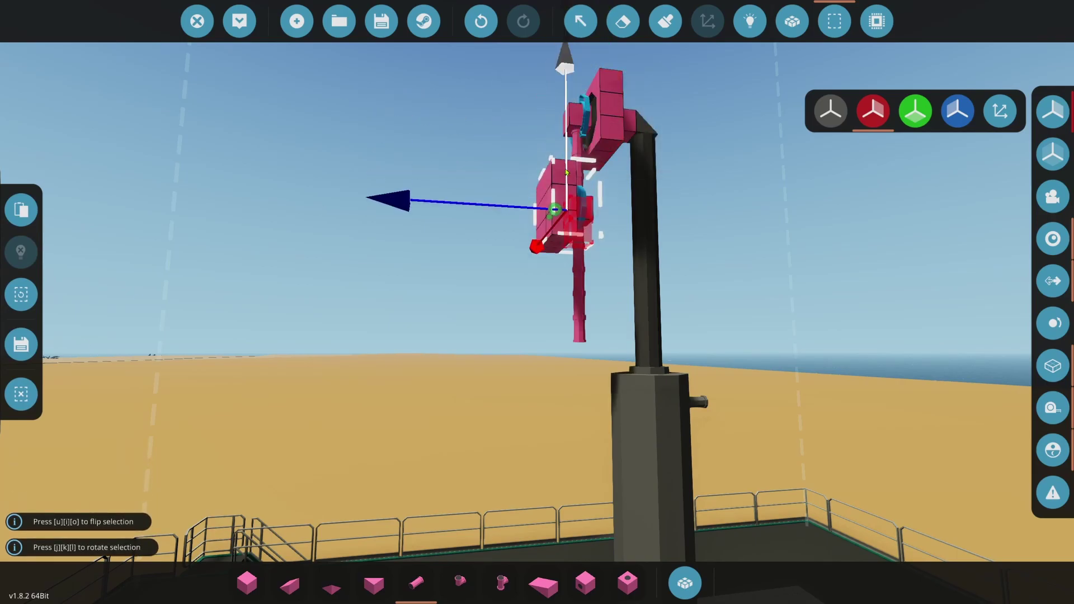
key(w)
key(d)
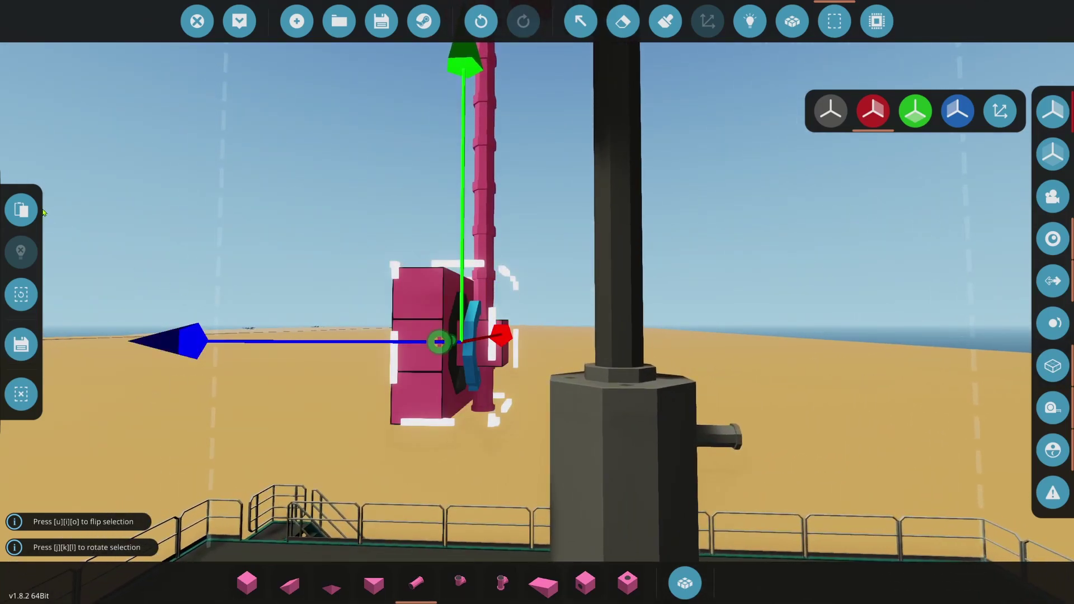
click(23, 211)
click(21, 394)
- Erase the pipe stub below the lower pivot and merge that pivot's rotating block with the hanging pipe
click(790, 23)
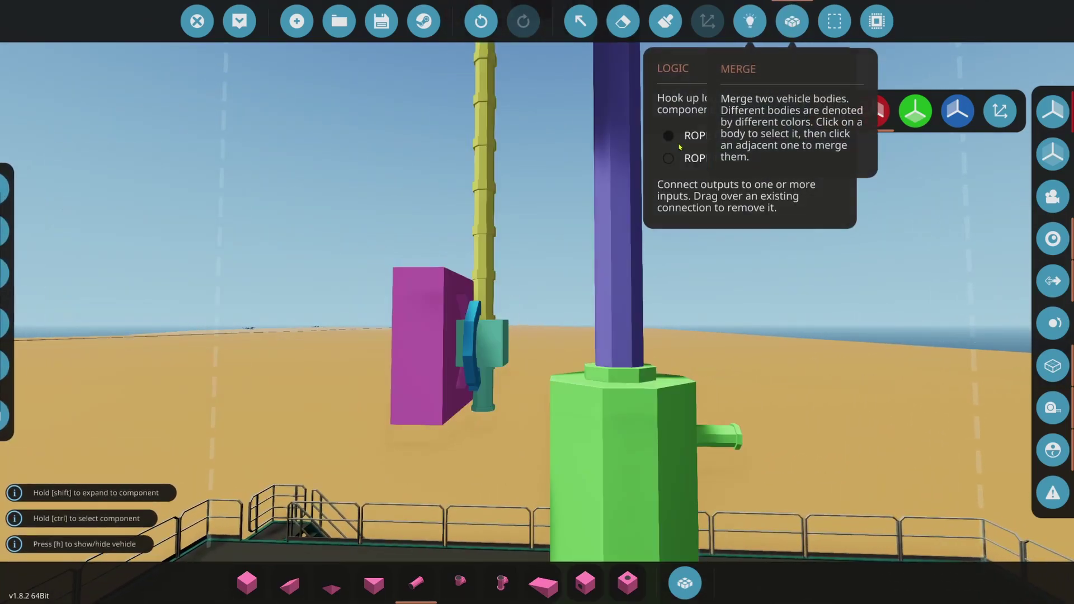
click(622, 22)
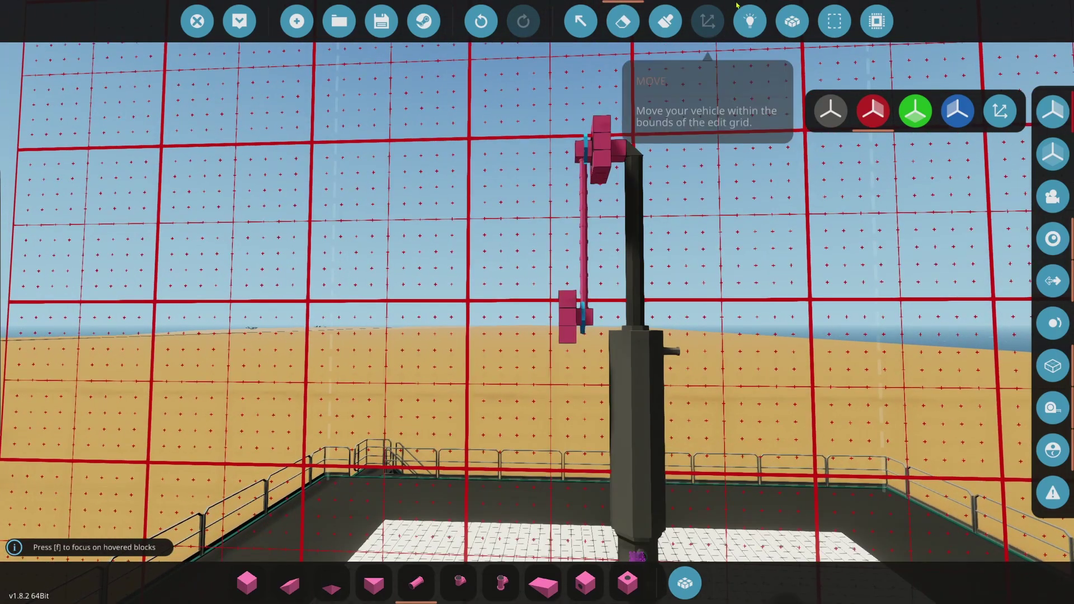
click(792, 21)
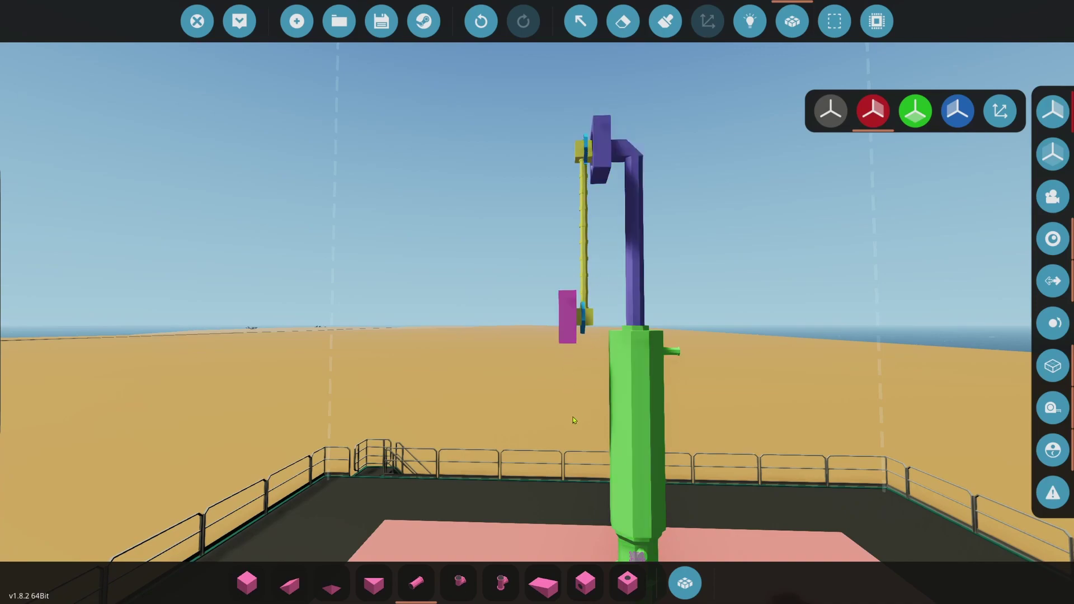
drag(574, 420, 559, 157)
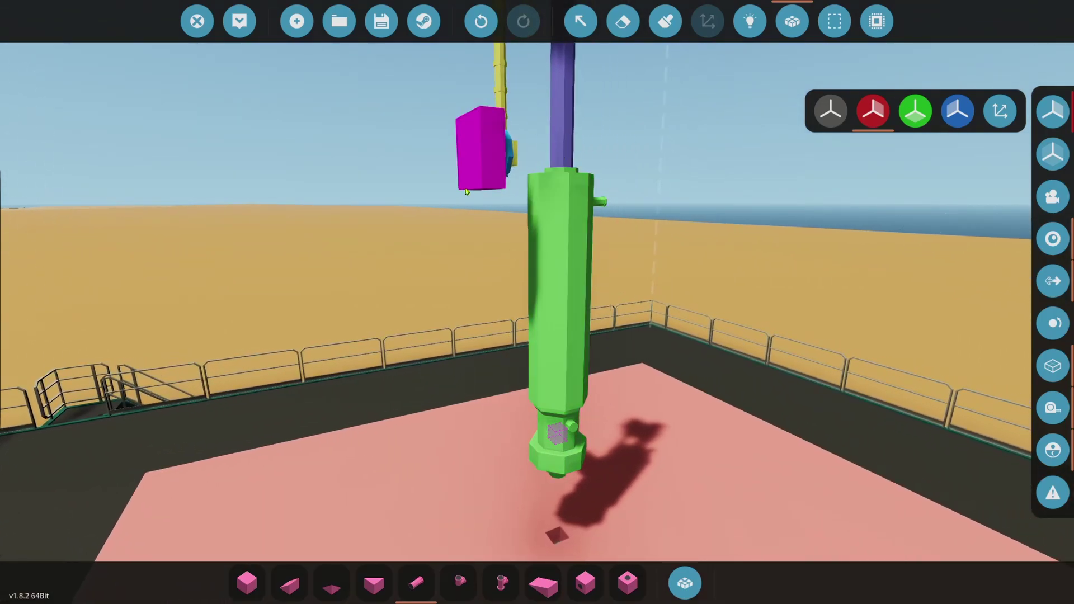
drag(465, 186, 555, 228)
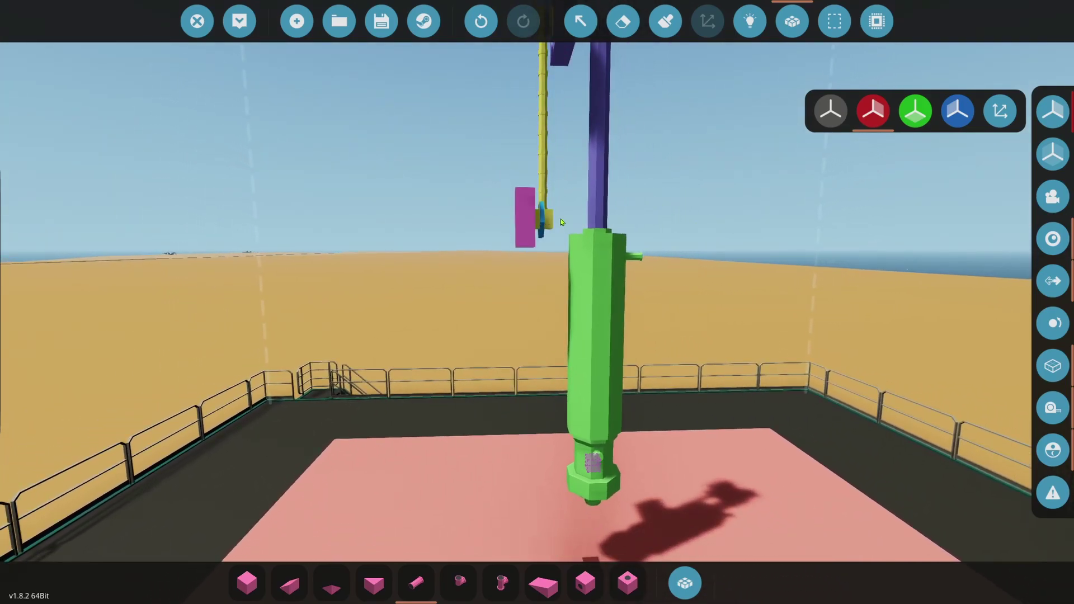
key(a)
- With the basic block ready, examine the linkage between the two pivots and the pumpjack from several heights and distances
click(247, 583)
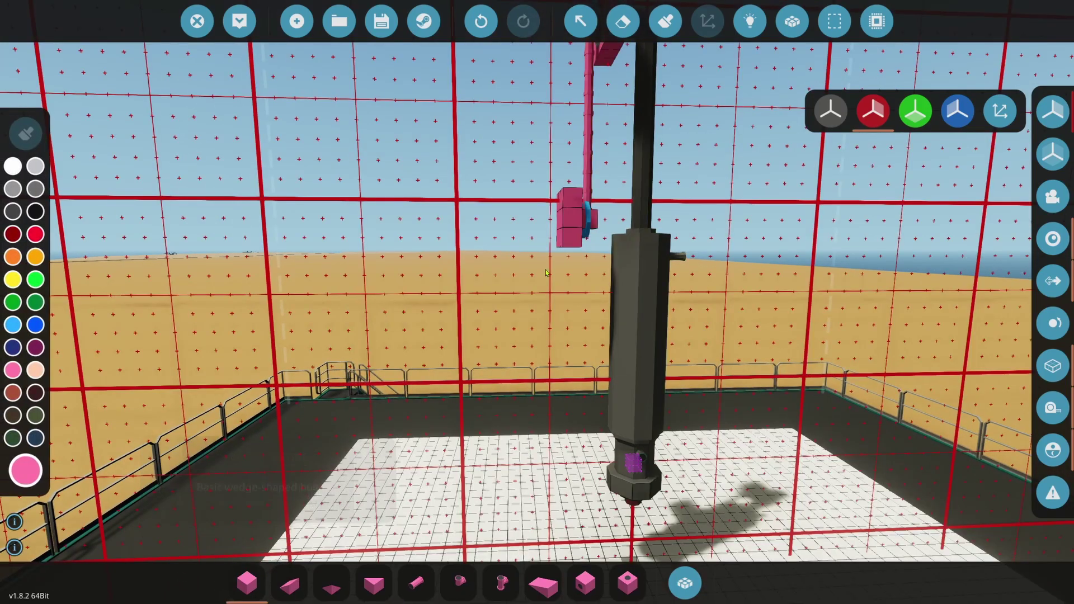
key(a)
drag(618, 222, 620, 280)
key(s)
key(w)
key(s)
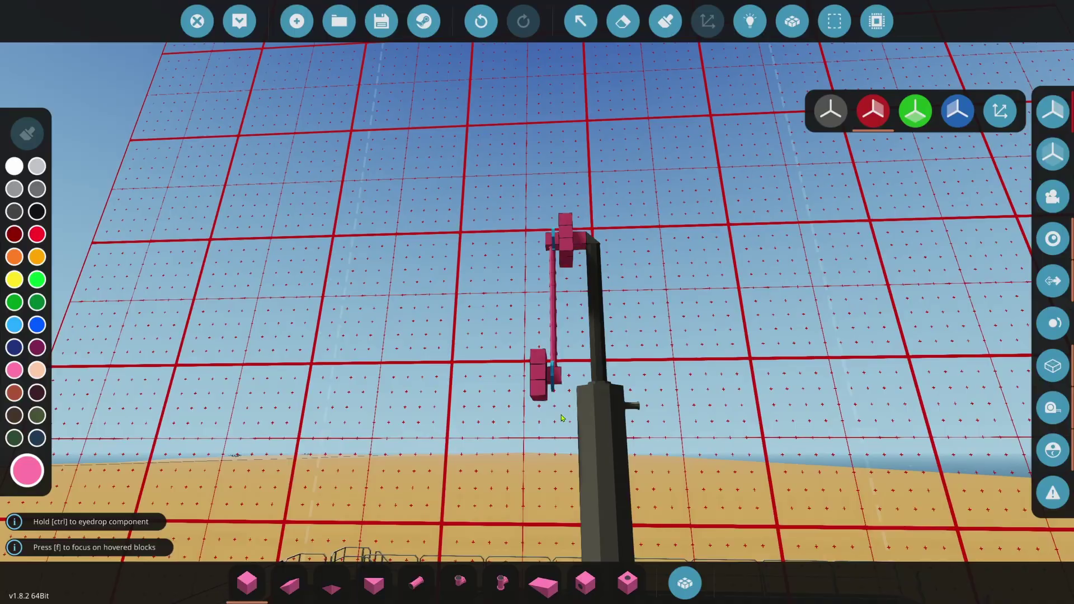
key(s)
key(a)
key(w)
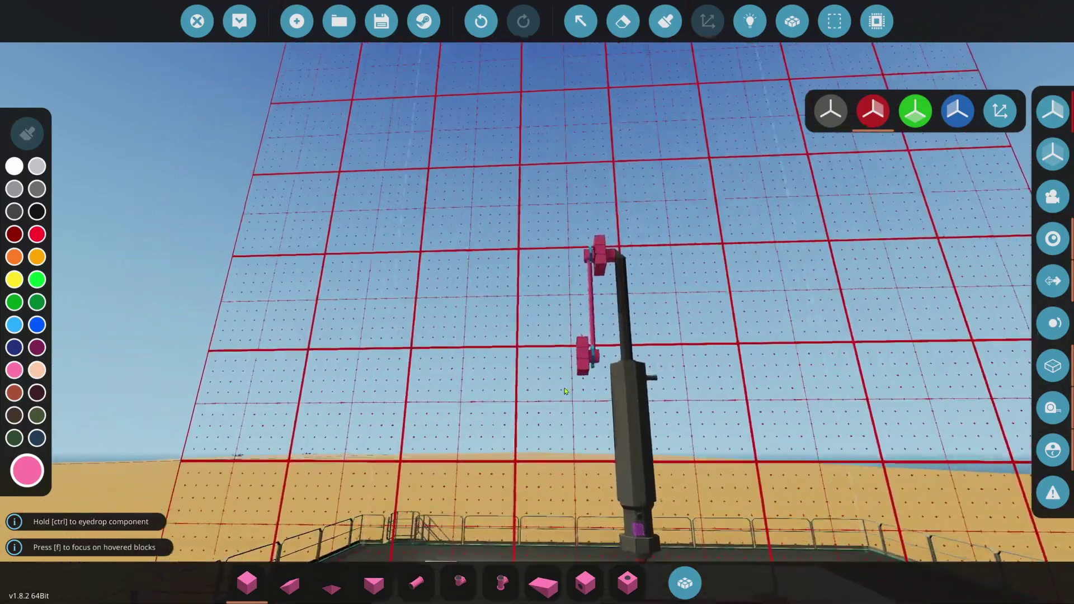
drag(566, 391, 553, 237)
key(w)
key(s)
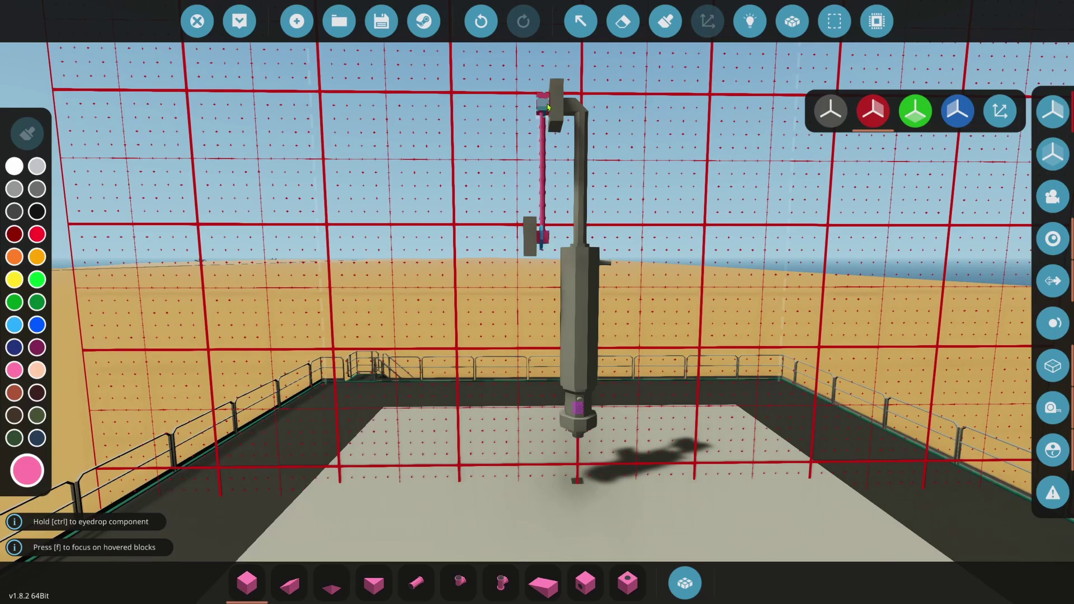
key(a)
key(w)
drag(623, 268, 561, 271)
key(s)
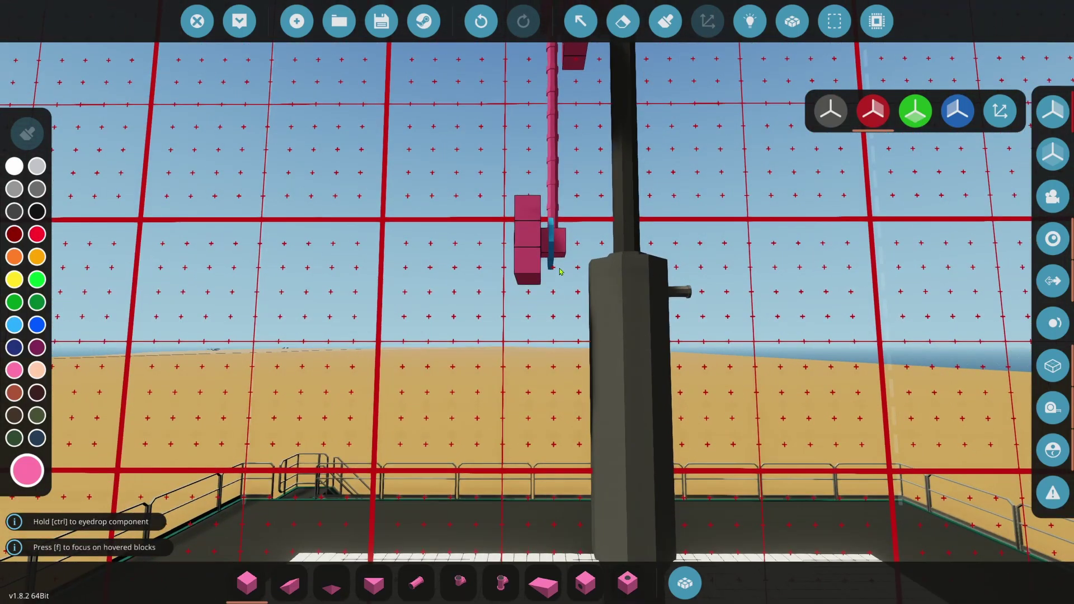
key(s)
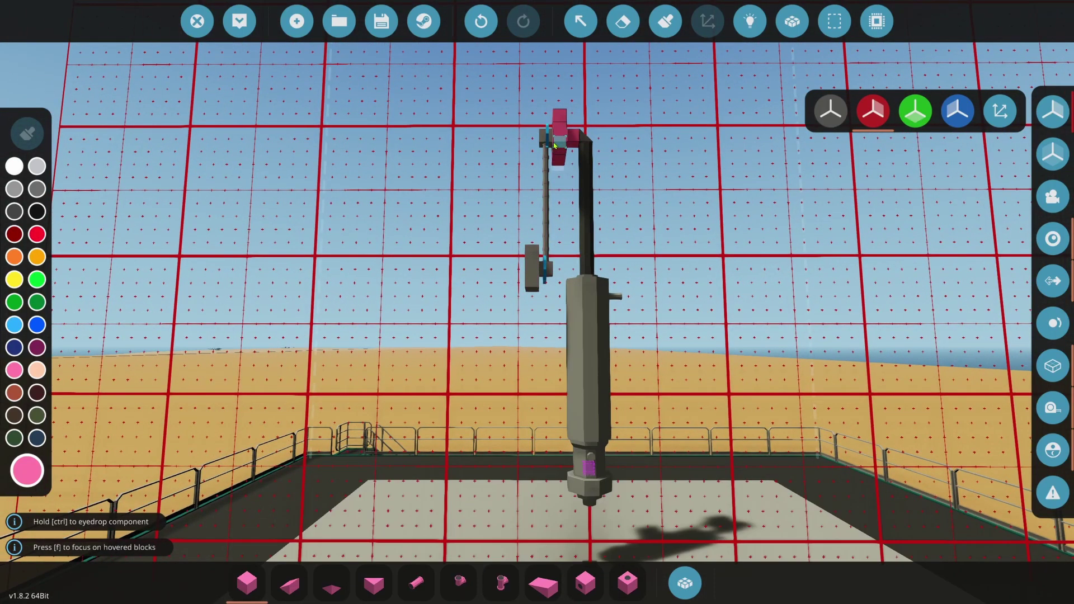
- Extend a straight arm of basic blocks about 2.5 m long downward from the lower velocity pivot's body
key(w)
key(Up)
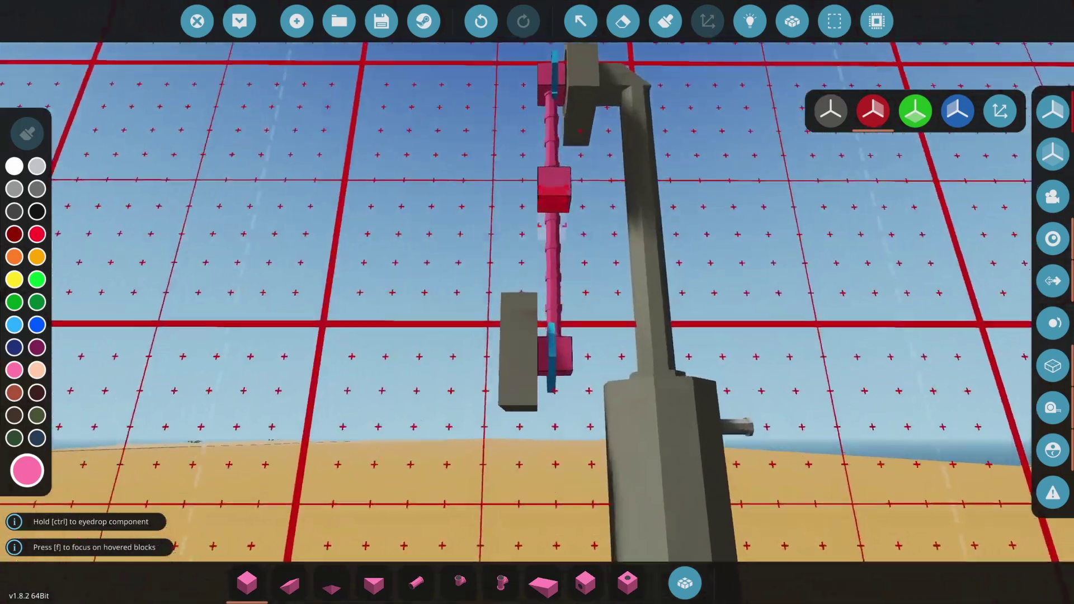
key(f)
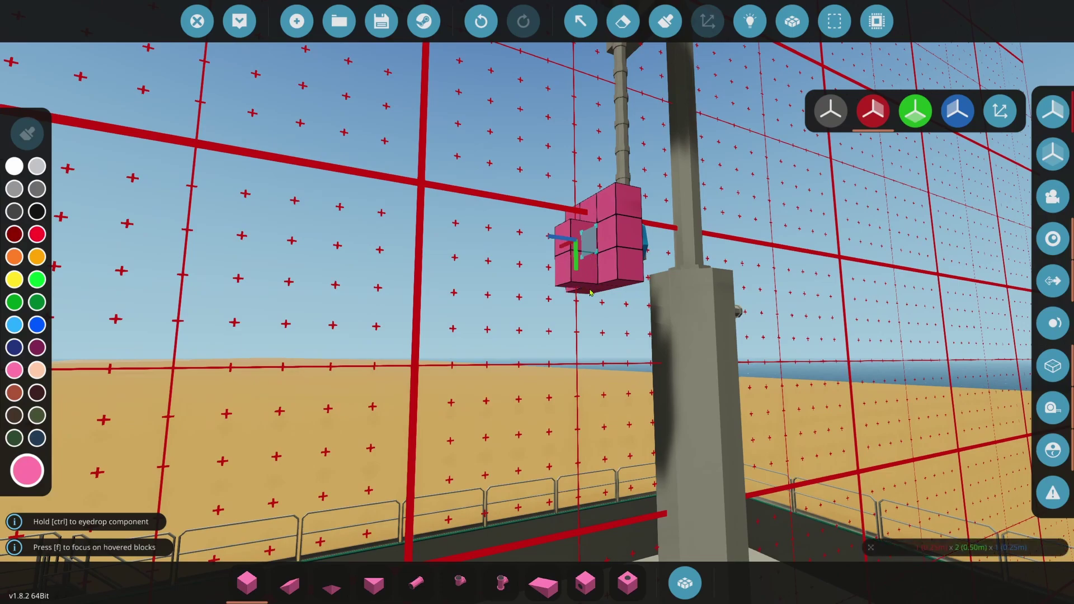
drag(590, 292, 595, 375)
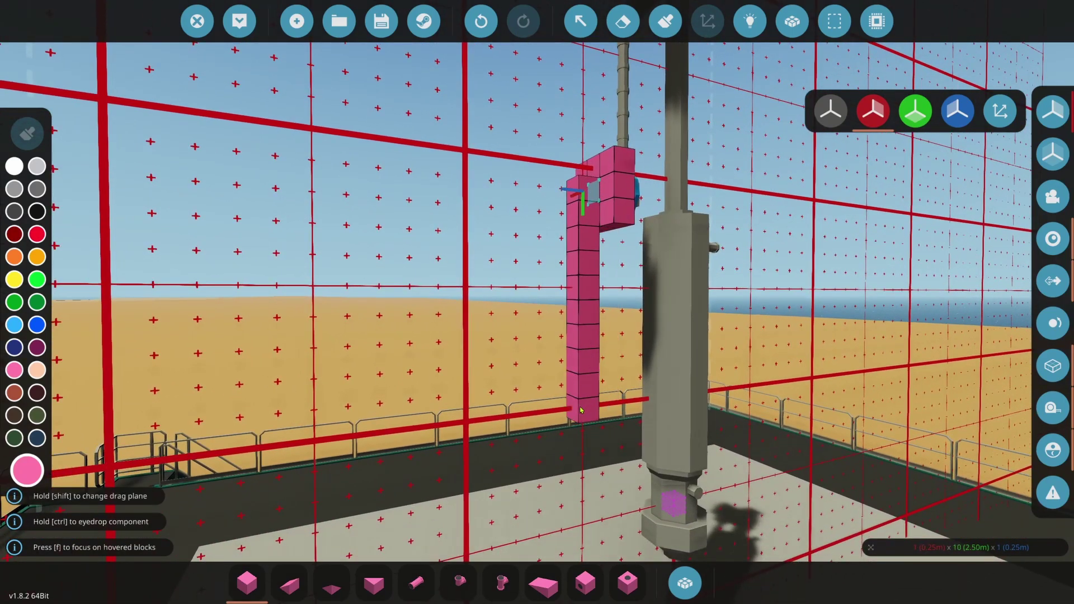
drag(581, 429, 580, 429)
key(s)
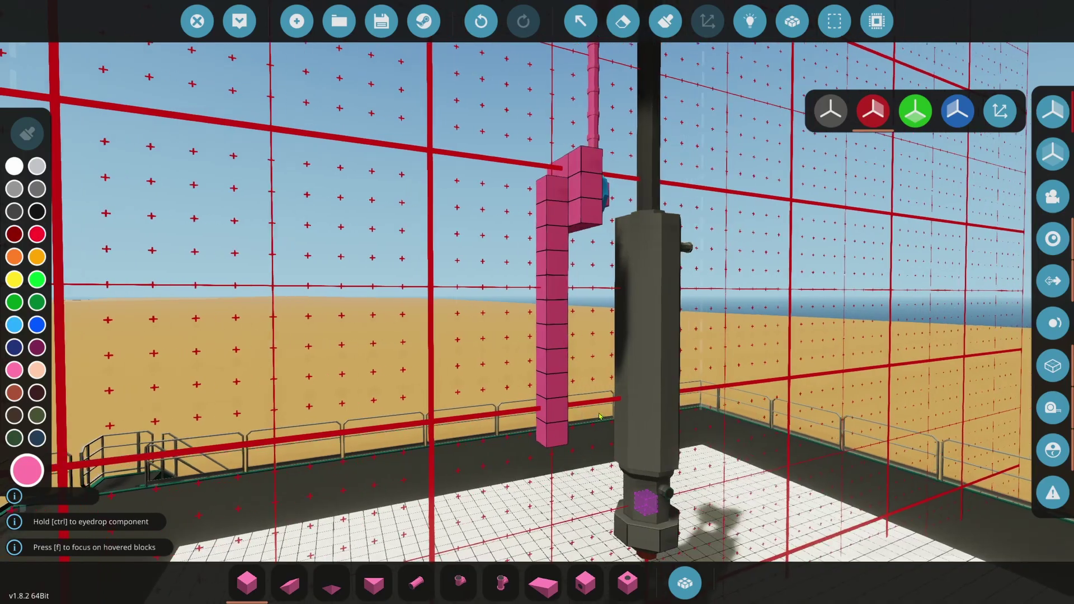
scroll(499, 250, up, 3)
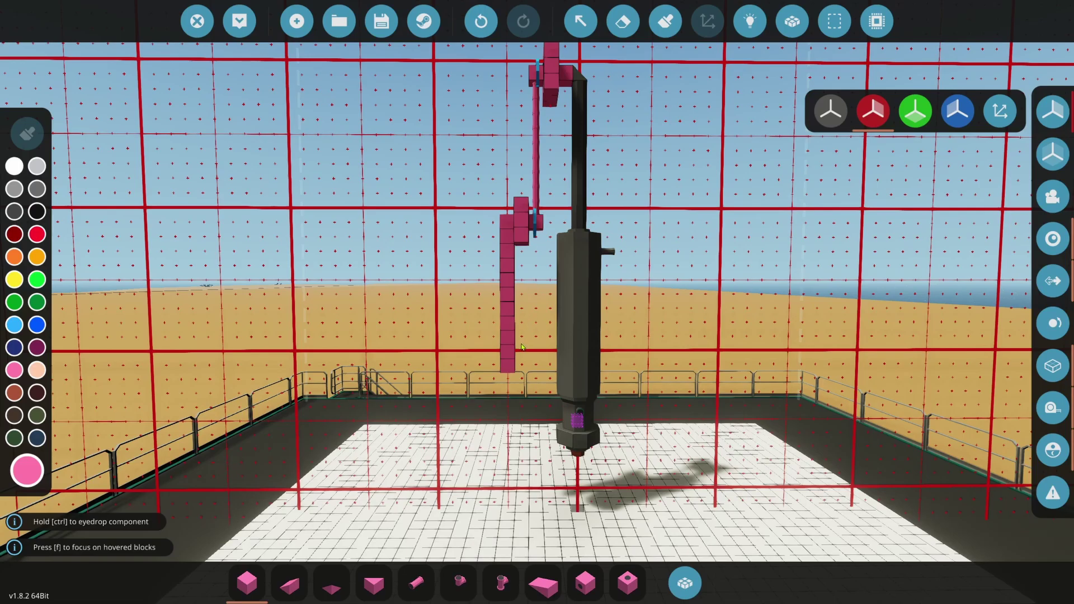
click(510, 366)
key(d)
click(497, 222)
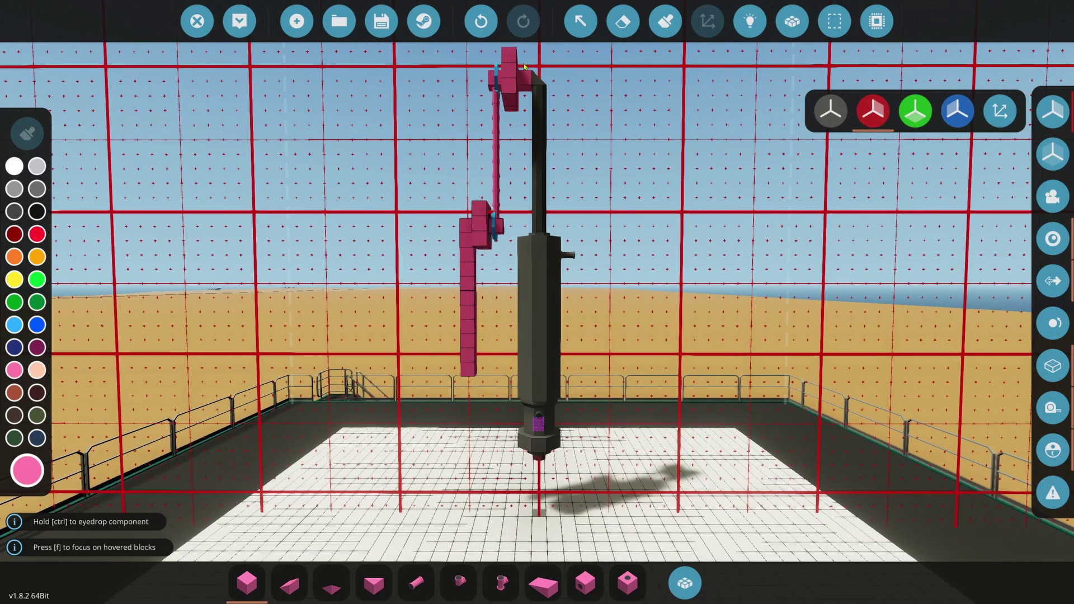
- Open a one-block gap midway down the new arm and clear the trial block column built beside it
key(w)
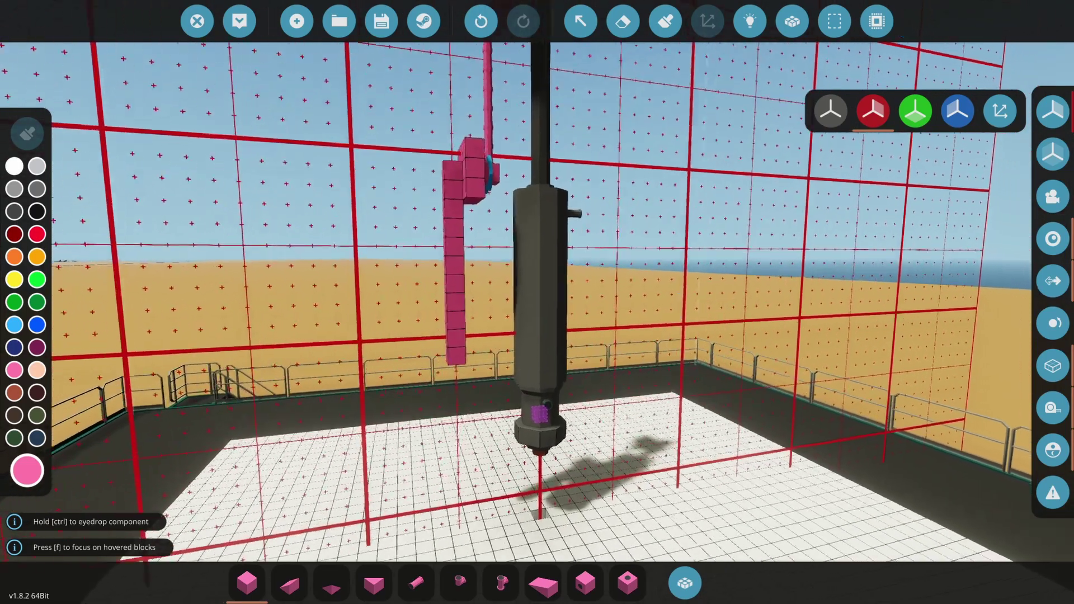
mouse_move(472, 89)
mouse_down()
mouse_move(493, 372)
mouse_move(481, 240)
mouse_up()
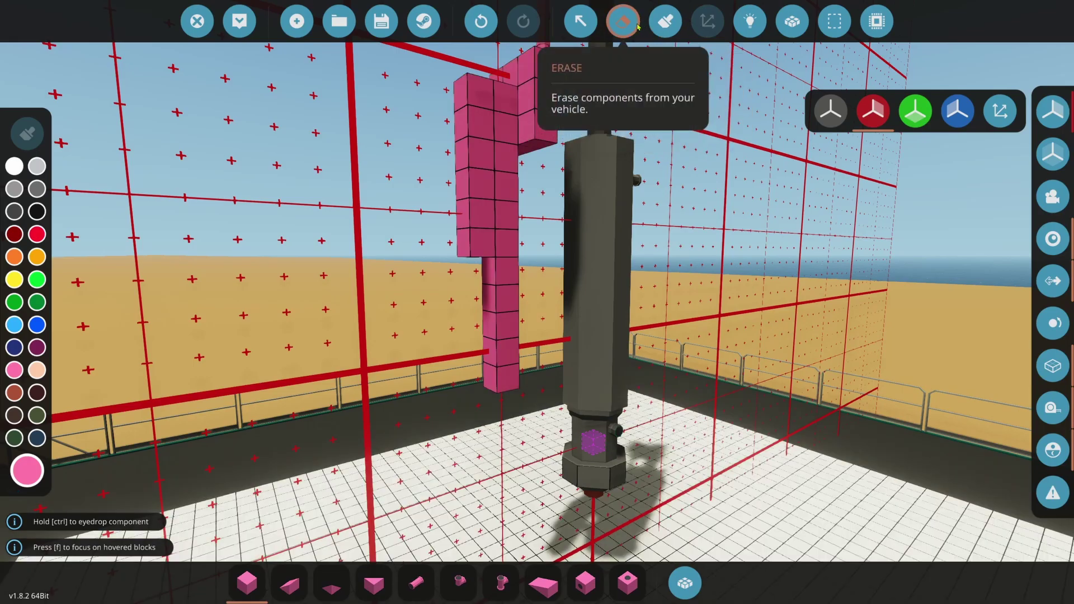
click(623, 21)
click(512, 243)
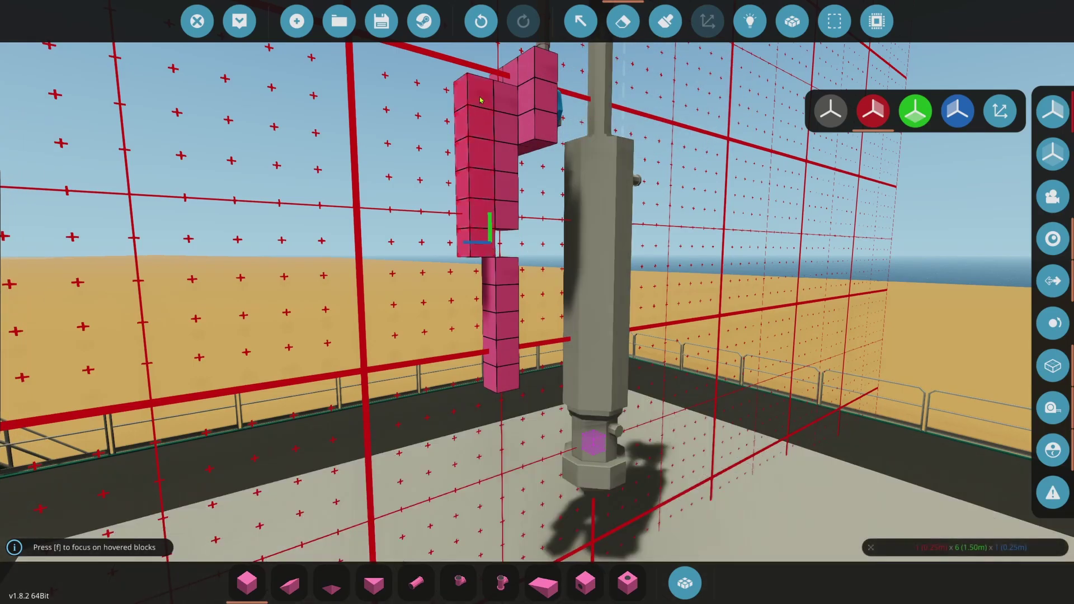
drag(481, 100, 481, 100)
scroll(527, 208, down, 4)
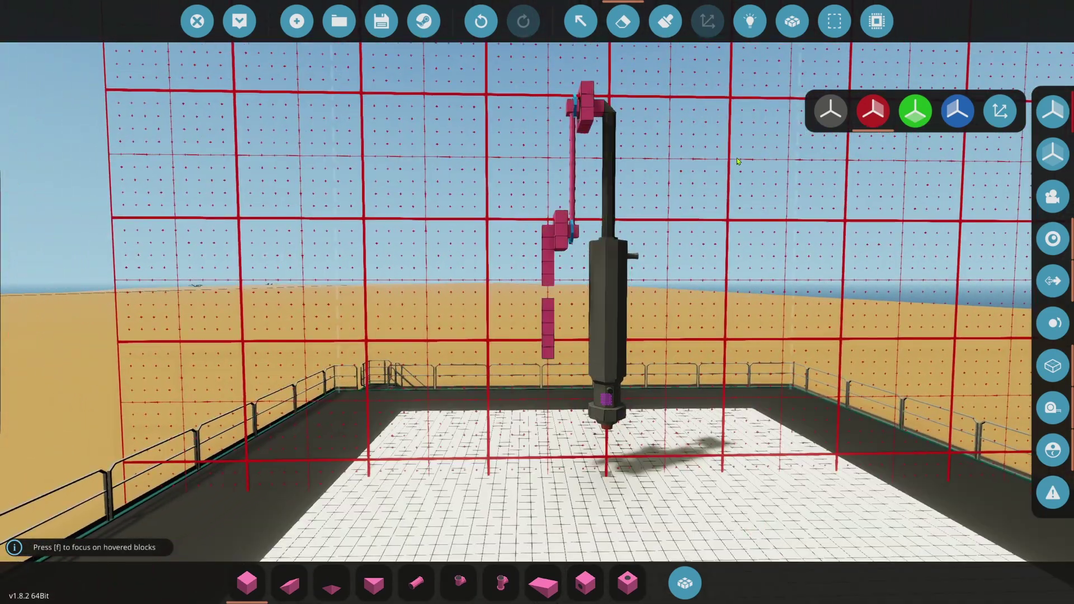
- Copy the velocity pivot at the arm's upper end and paste it into the gap midway down the arm
click(834, 21)
click(565, 229)
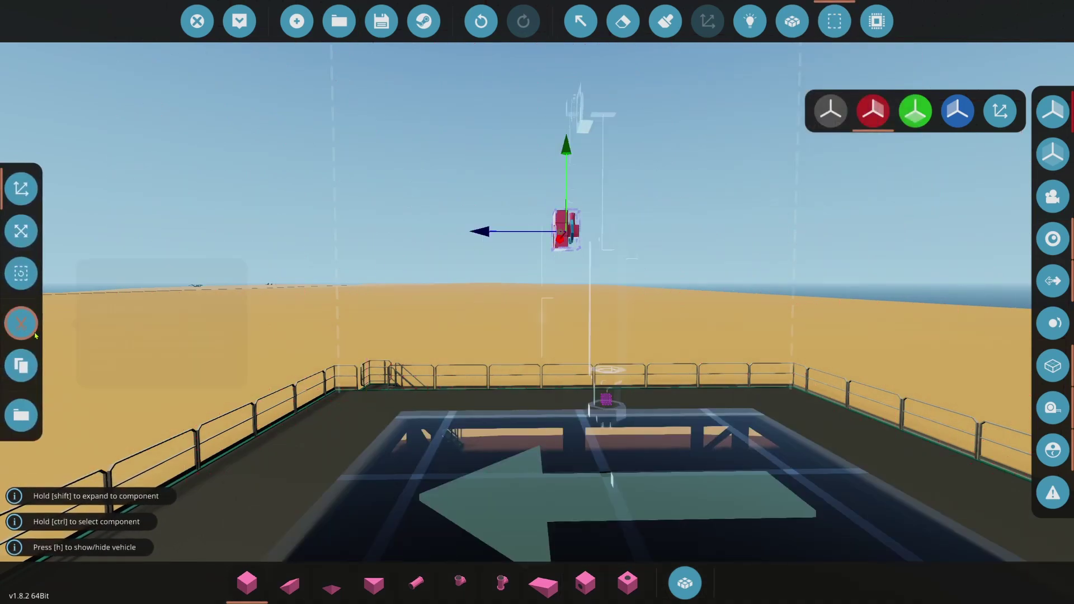
click(21, 365)
drag(479, 231, 458, 233)
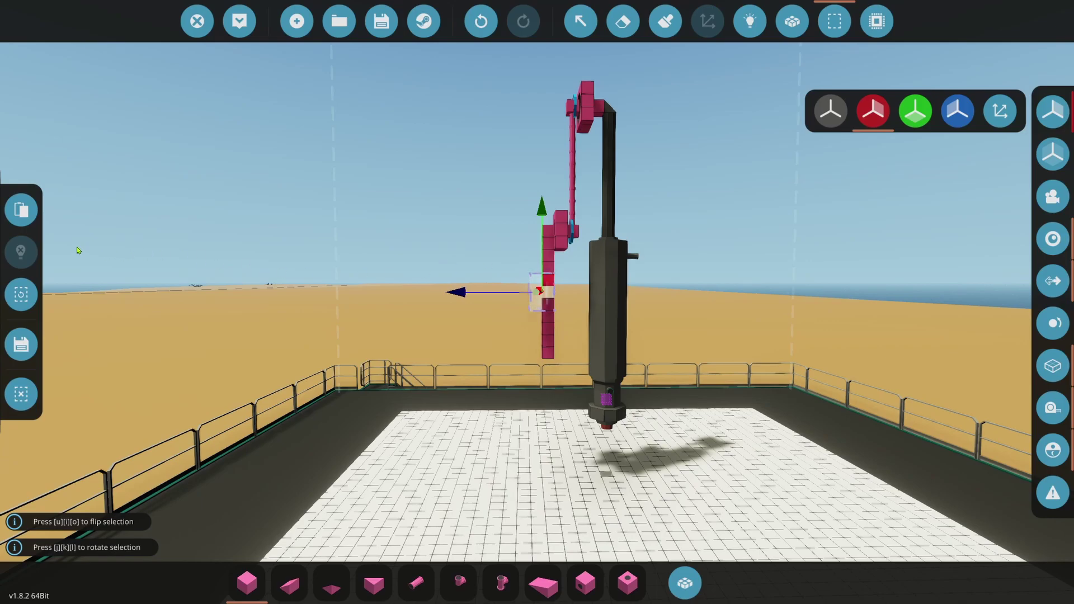
click(20, 210)
click(20, 393)
- Merge the pasted pivot's rotating block with the lower part of the arm
key(w)
key(d)
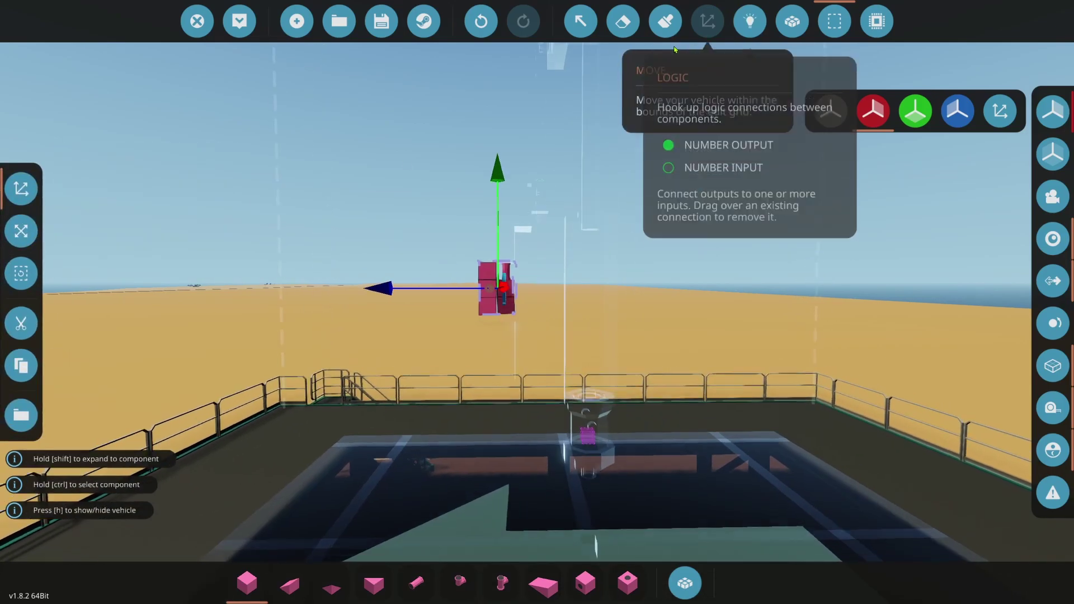
click(792, 21)
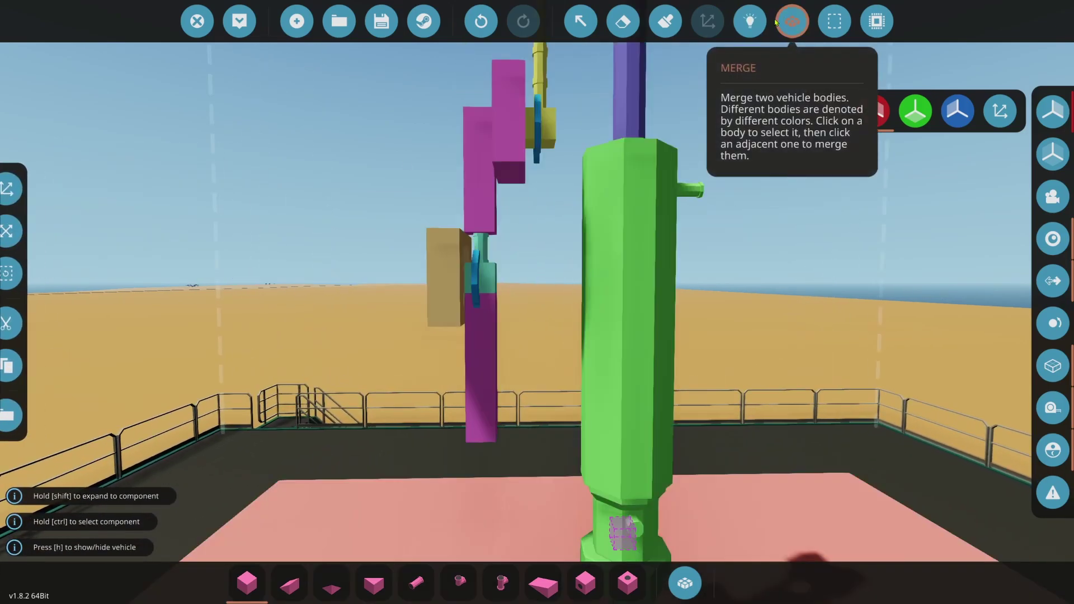
click(482, 324)
- Erase the pipe stub above the pasted pivot and fill its place with a basic block that rejoins the arm
click(623, 23)
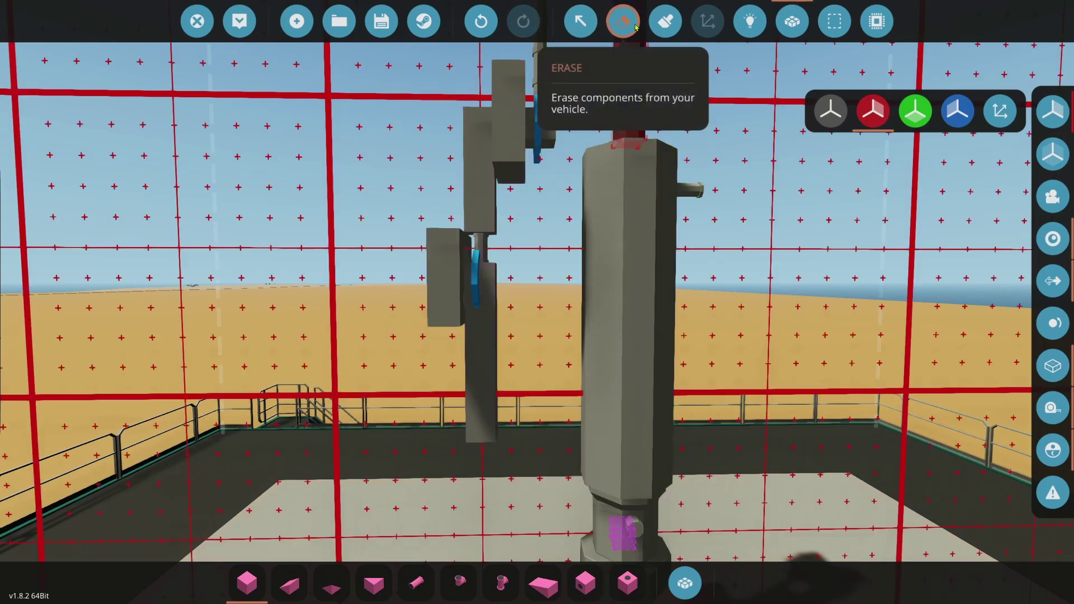
click(484, 254)
key(w)
click(247, 583)
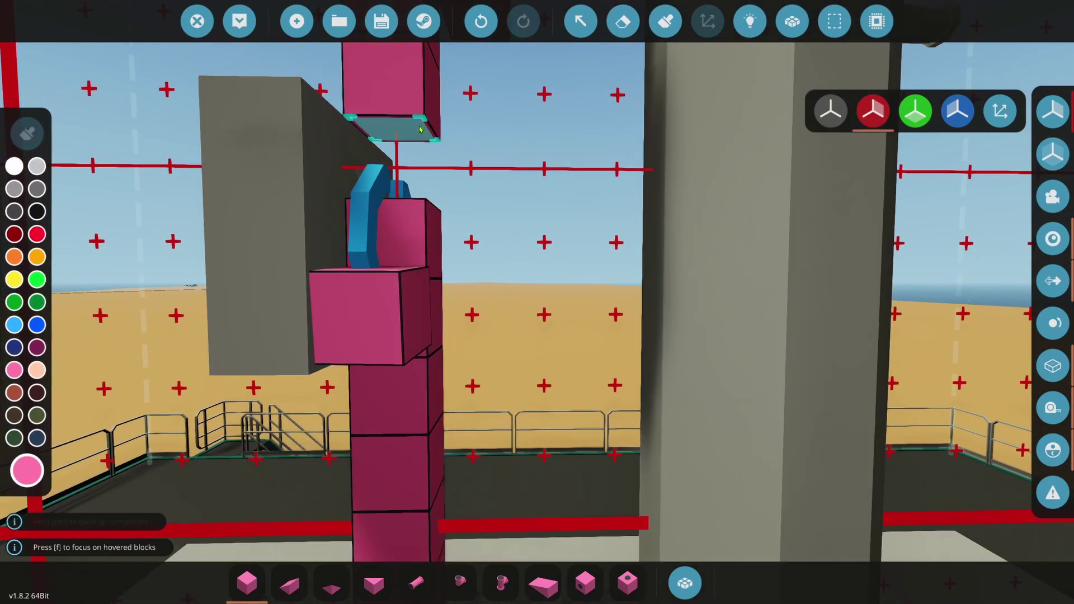
click(420, 129)
key(s)
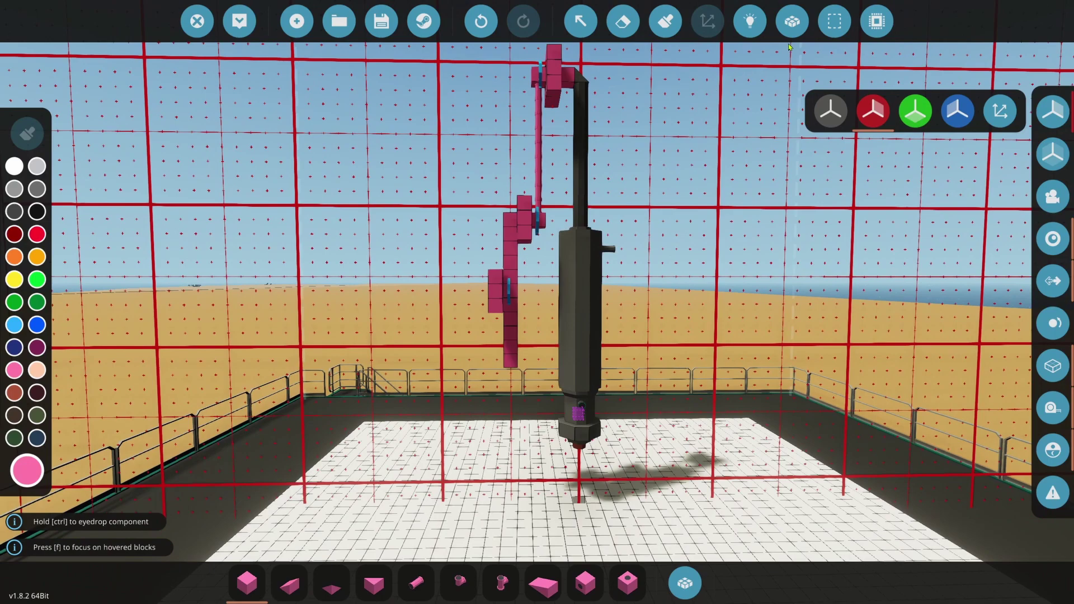
- Build two block legs from the lowest pivot's fixed body down to the platform and merge them with it
click(791, 23)
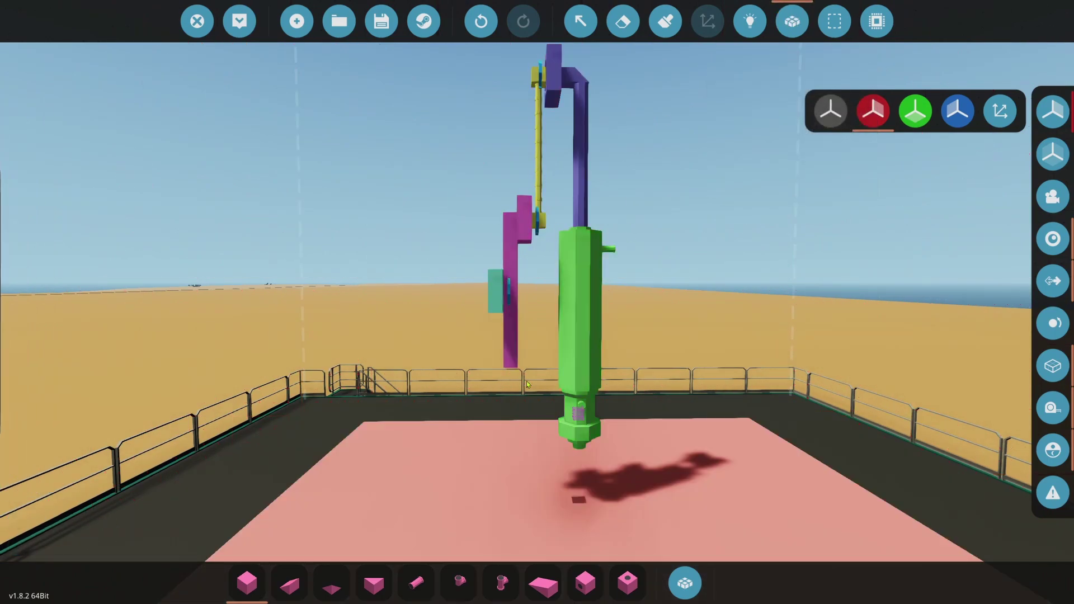
key(a)
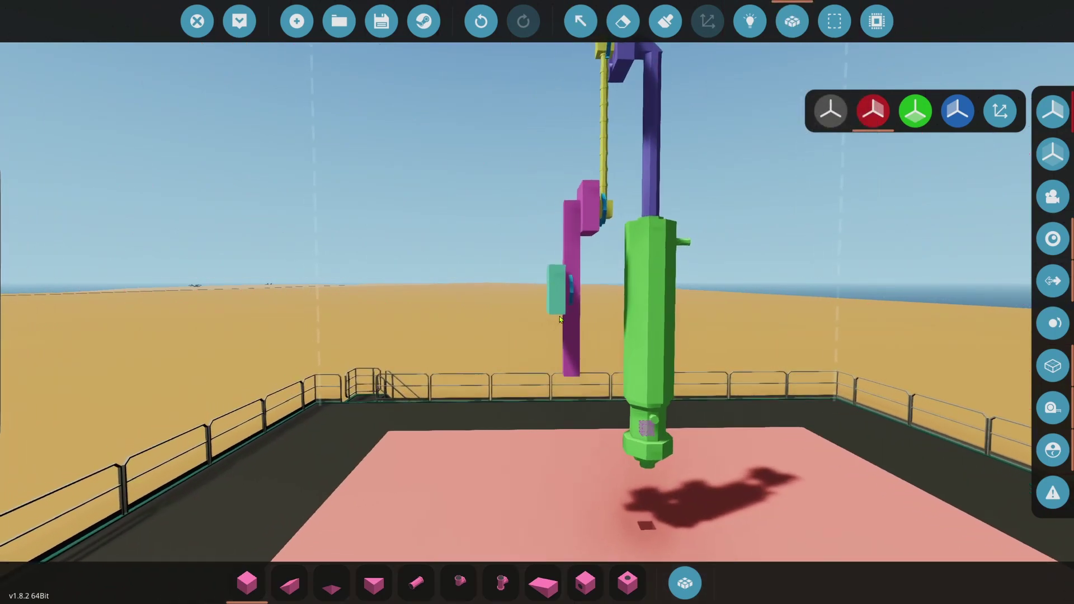
click(247, 583)
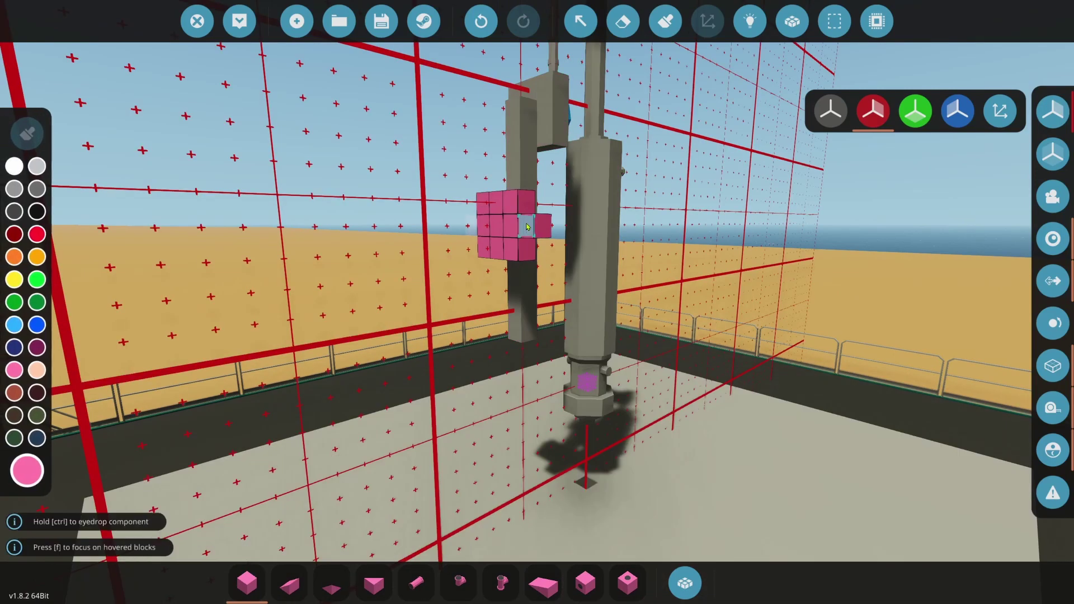
key(s)
drag(526, 226, 645, 493)
click(791, 21)
key(d)
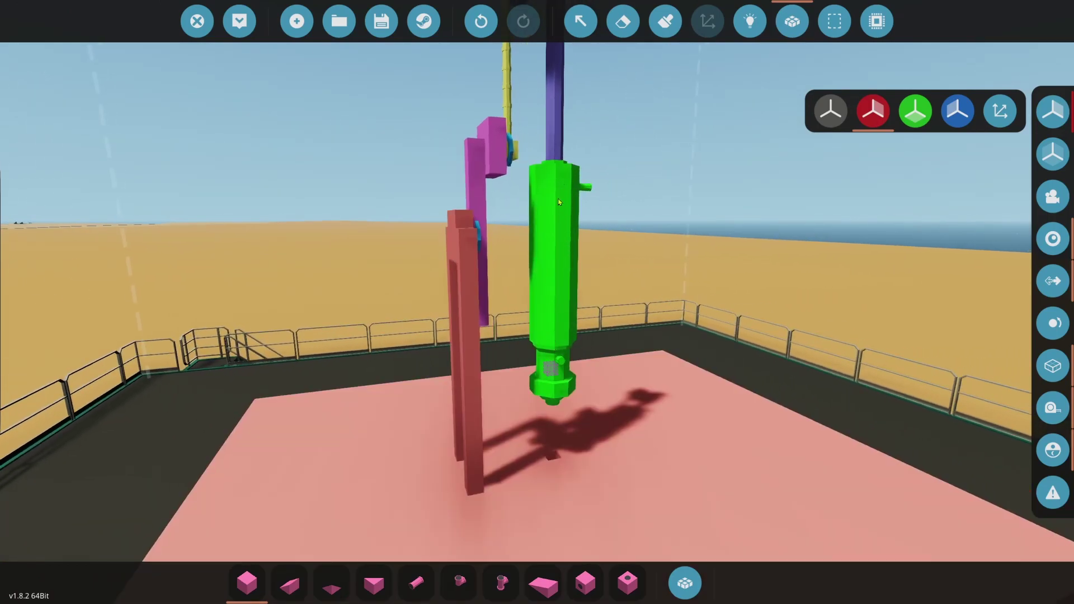
- Build two block legs beside the pumpjack's lower end down to the platform and merge them with the platform
click(247, 583)
drag(563, 334, 562, 514)
click(791, 21)
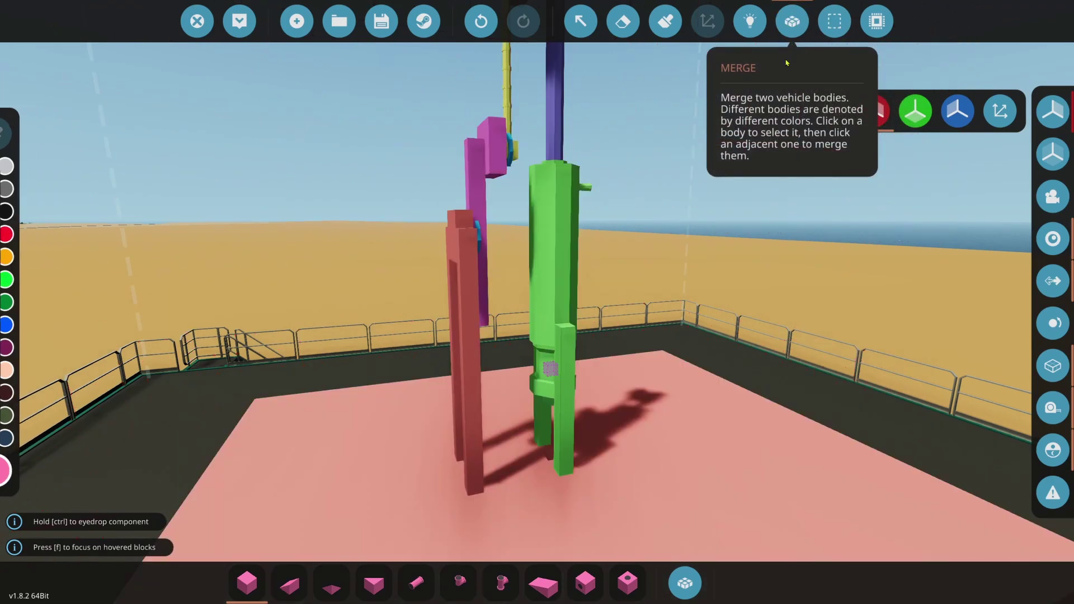
click(565, 428)
click(683, 451)
- Set the velocity pivot's max power to 68% and its gear ratio to 1:4
key(s)
key(d)
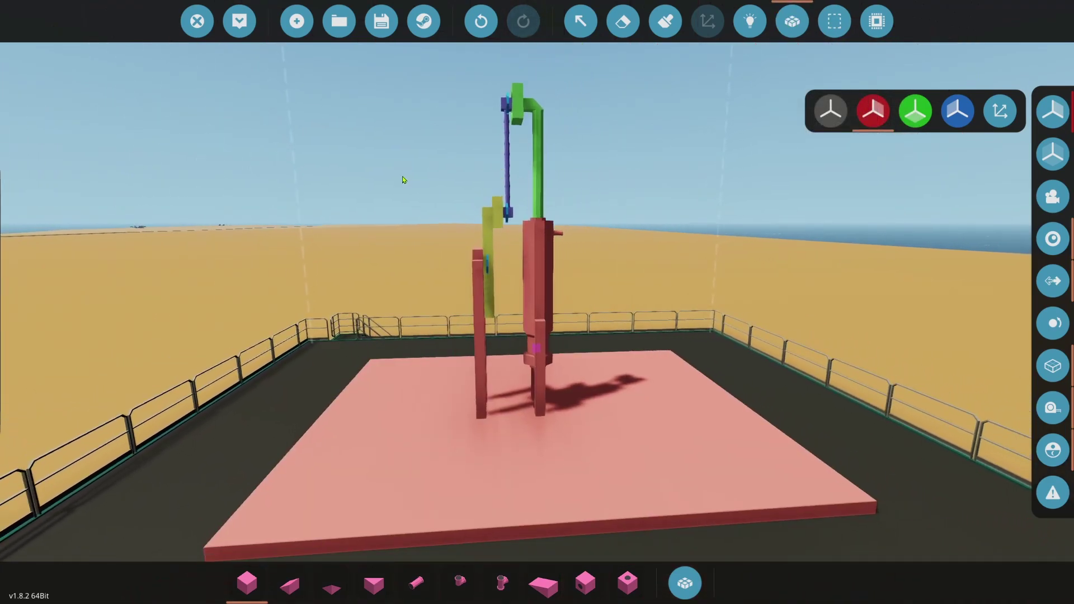
click(580, 21)
click(509, 113)
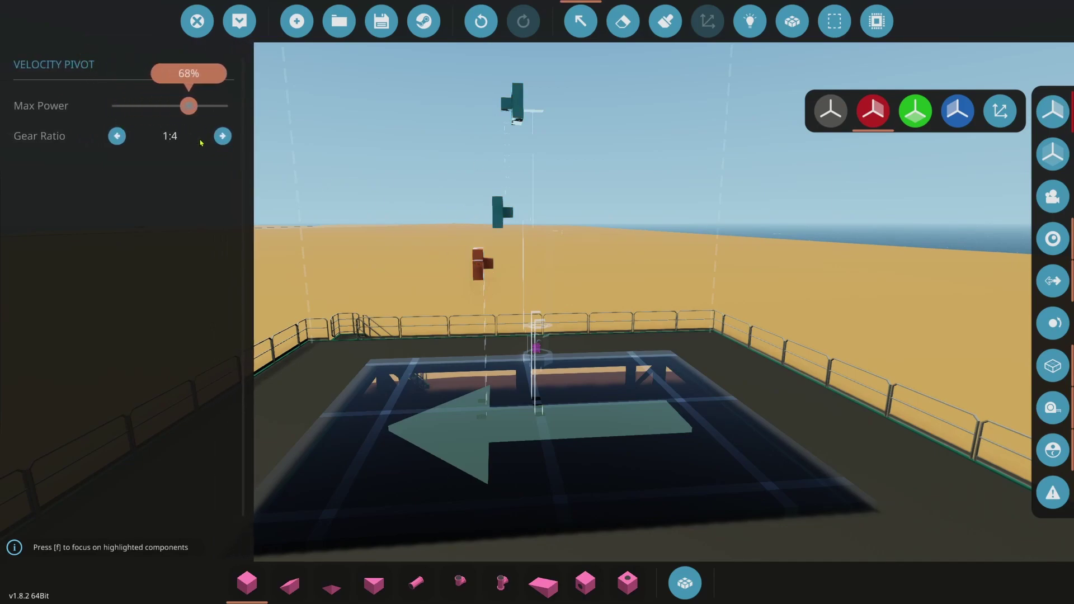
- Search the component inventory for "thr" and choose the throttle lever
click(683, 580)
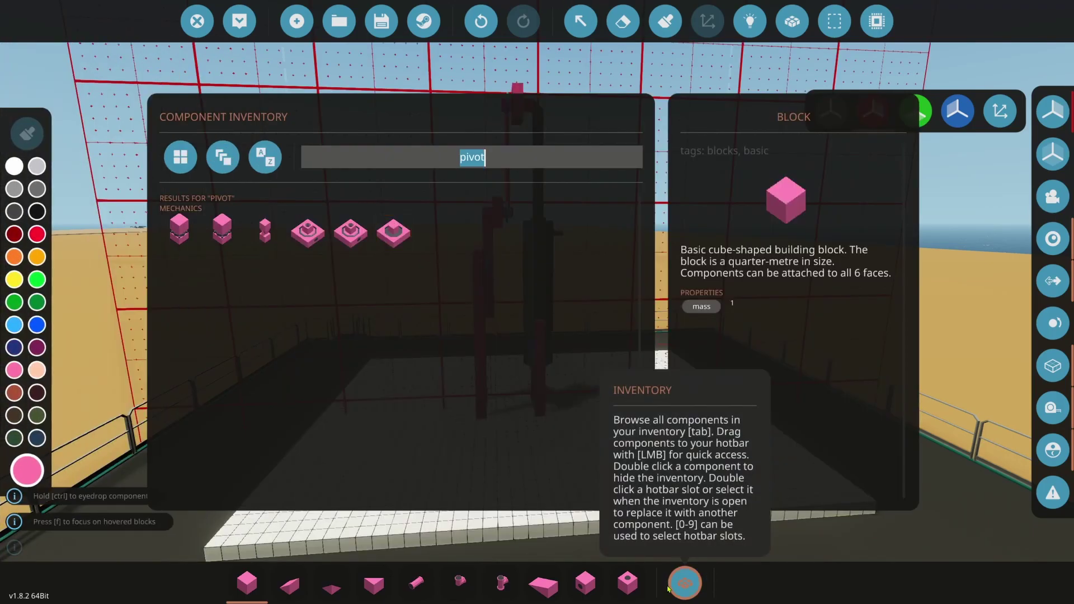
text(trh)
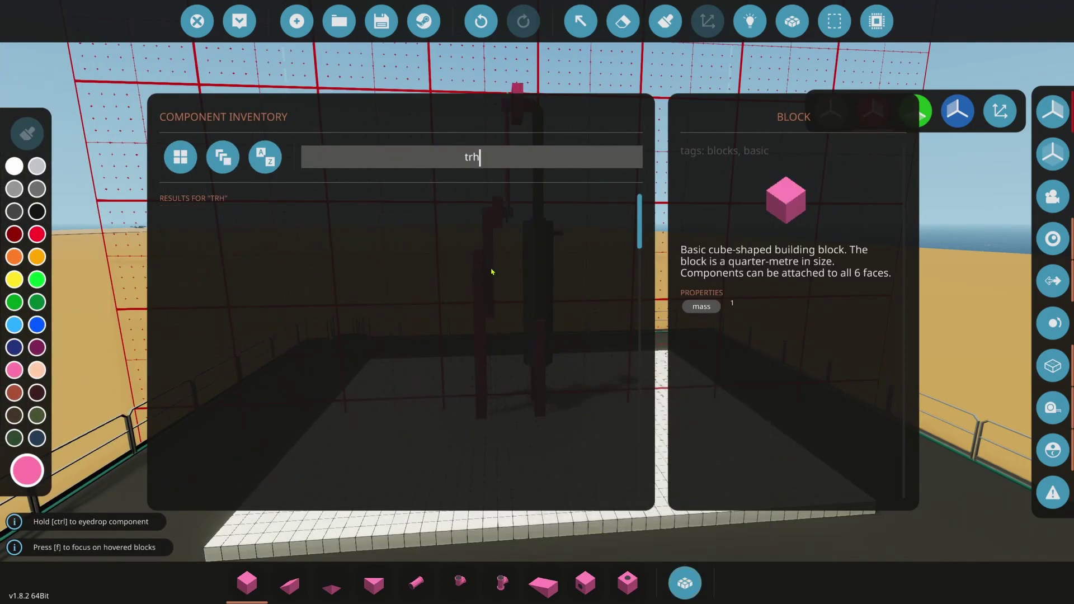
key(BackSpace)
key(BackSpace)
key(BackSpace)
text(thr)
click(195, 236)
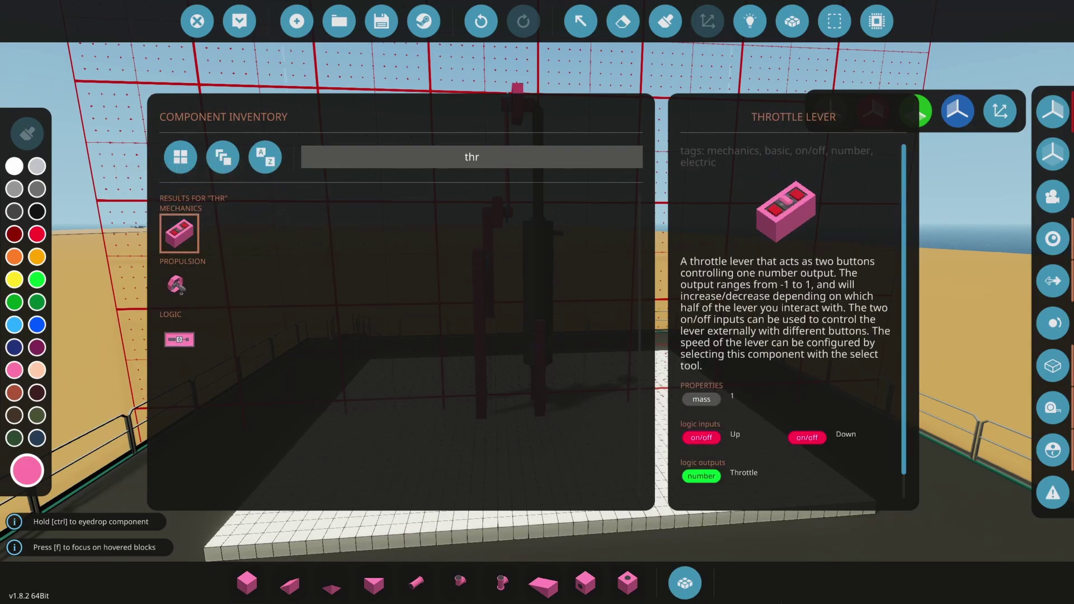
- Hide the construction plane and mount the throttle lever upright on the lower part of a pivot support leg
click(684, 583)
key(w)
key(w)
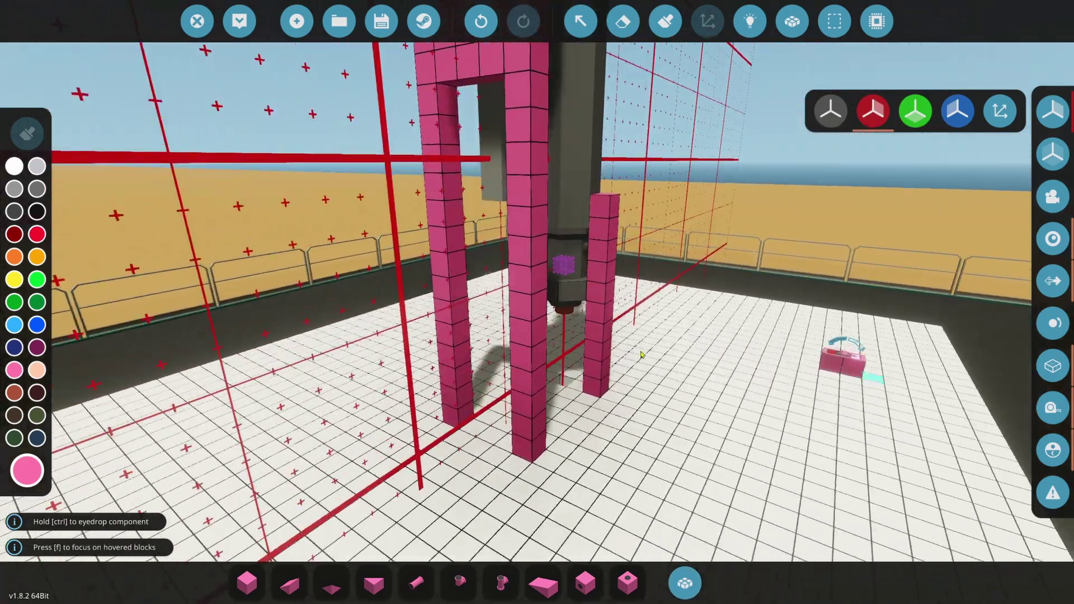
click(831, 111)
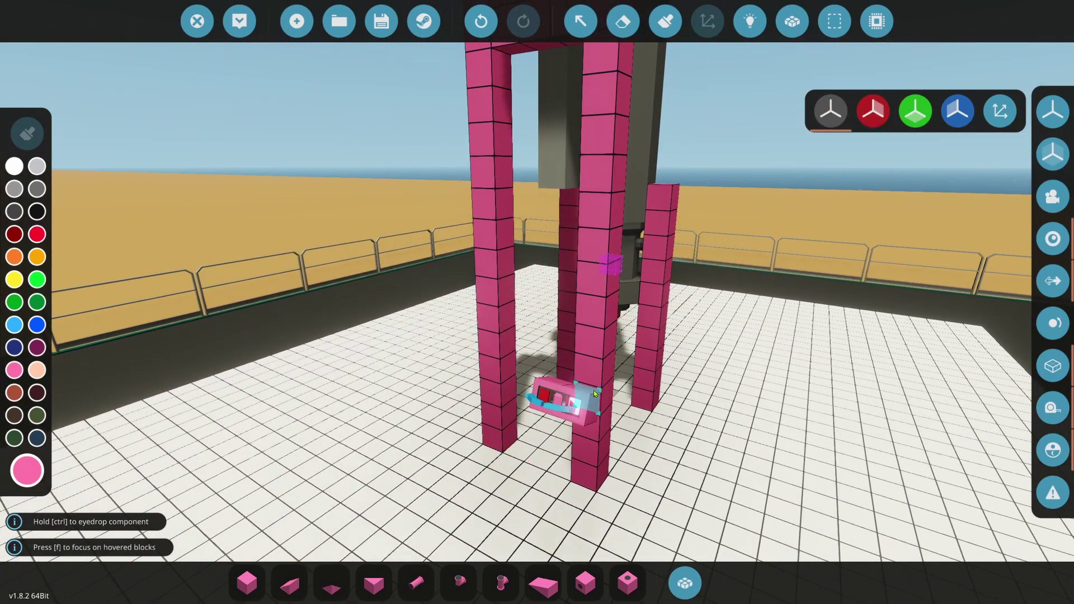
click(595, 393)
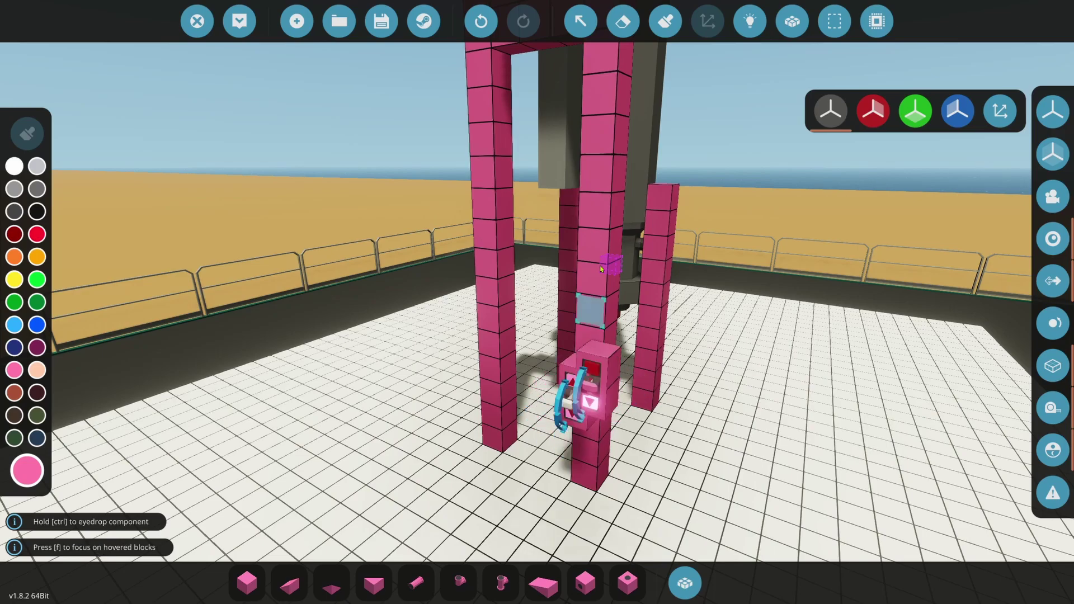
- Set the throttle lever's range to 0–1 with start value 0, and connect its number output to the lowest velocity pivot
click(580, 20)
mouse_move(219, 133)
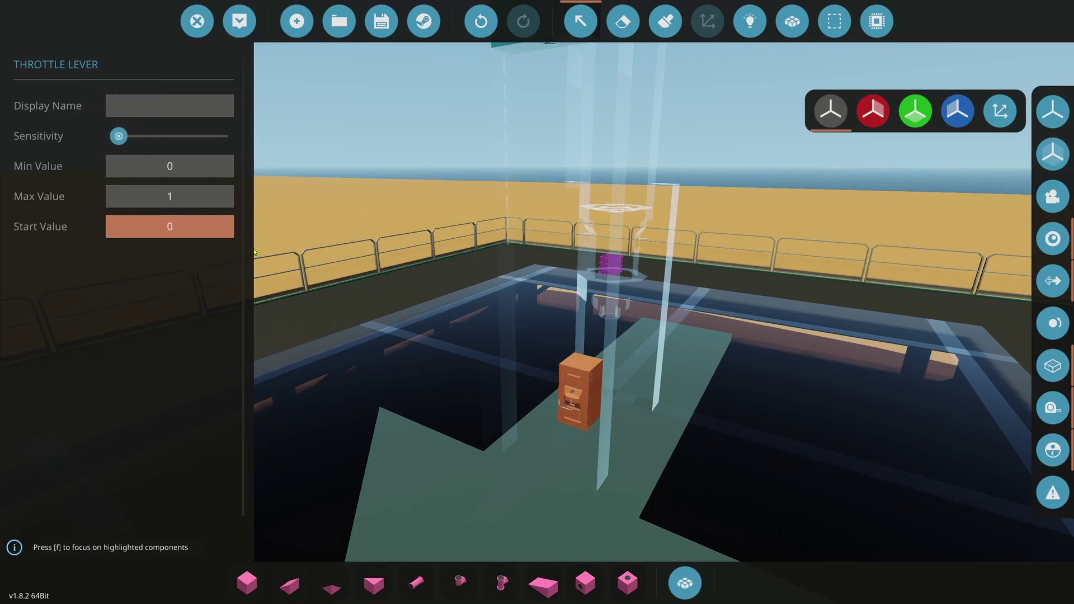
click(749, 20)
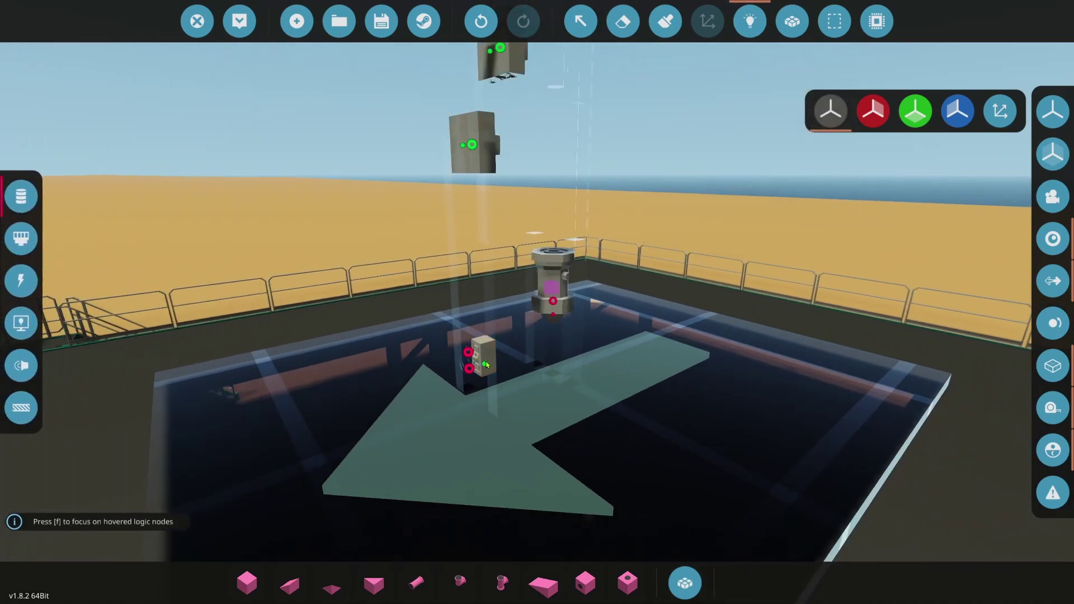
mouse_move(487, 370)
drag(493, 142, 472, 144)
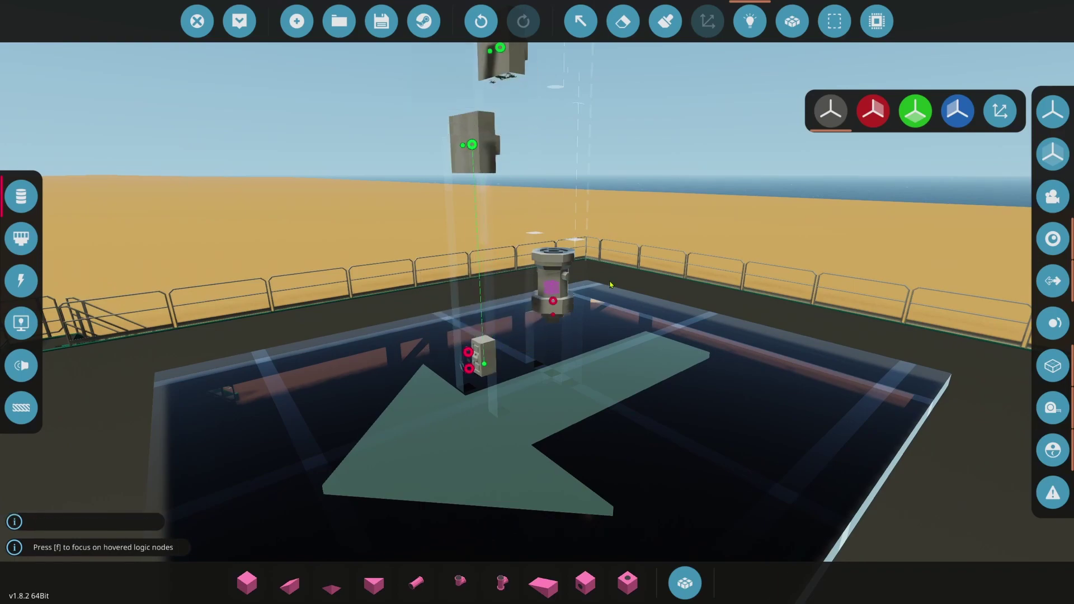
- Spawn the rig in the world and walk up onto the platform to its throttle lever
key(s)
key(d)
click(240, 21)
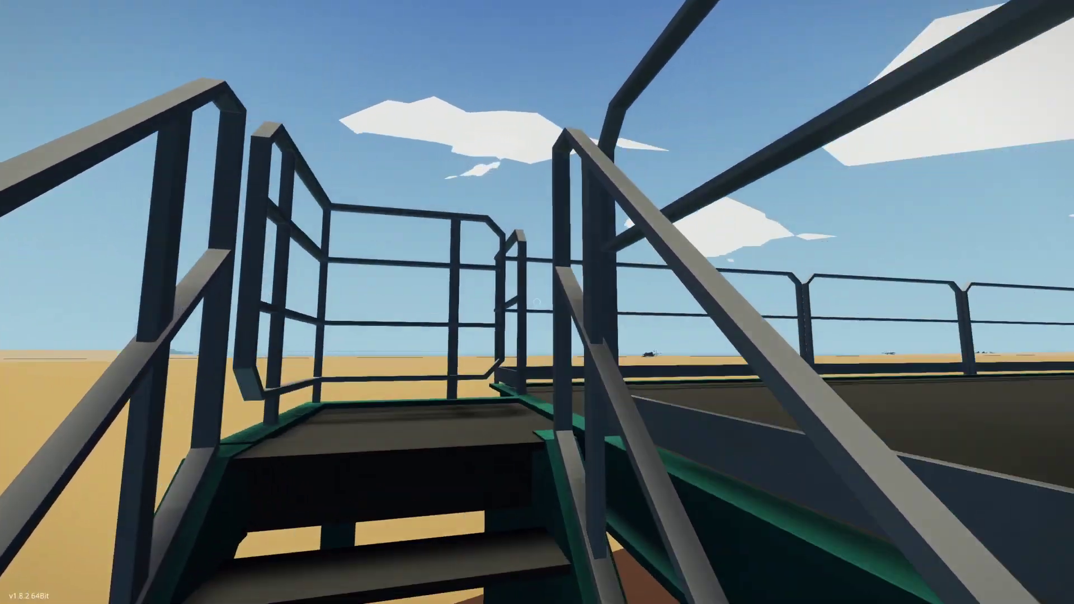
key(w)
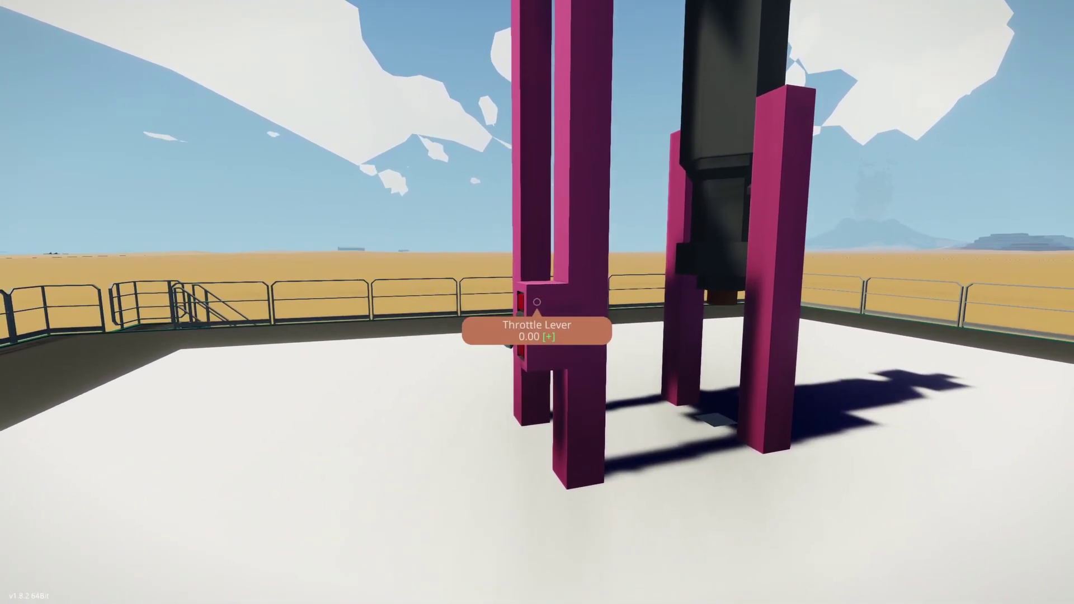
- Raise the throttle lever to 0.01 and examine the running crank linkage and pumpjack rod from several sides of the platform
key(q)
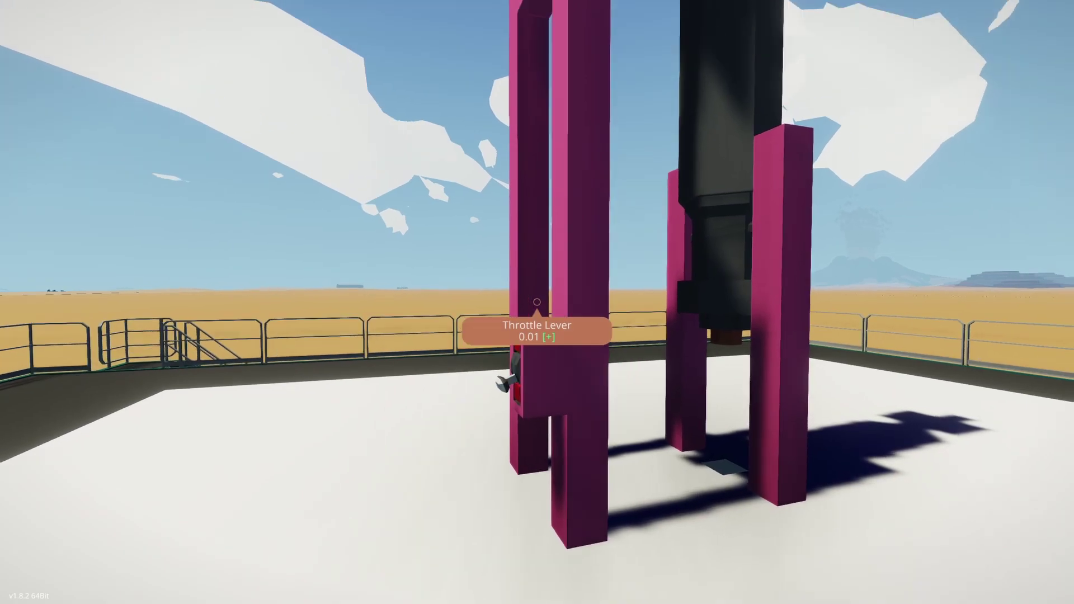
key(d)
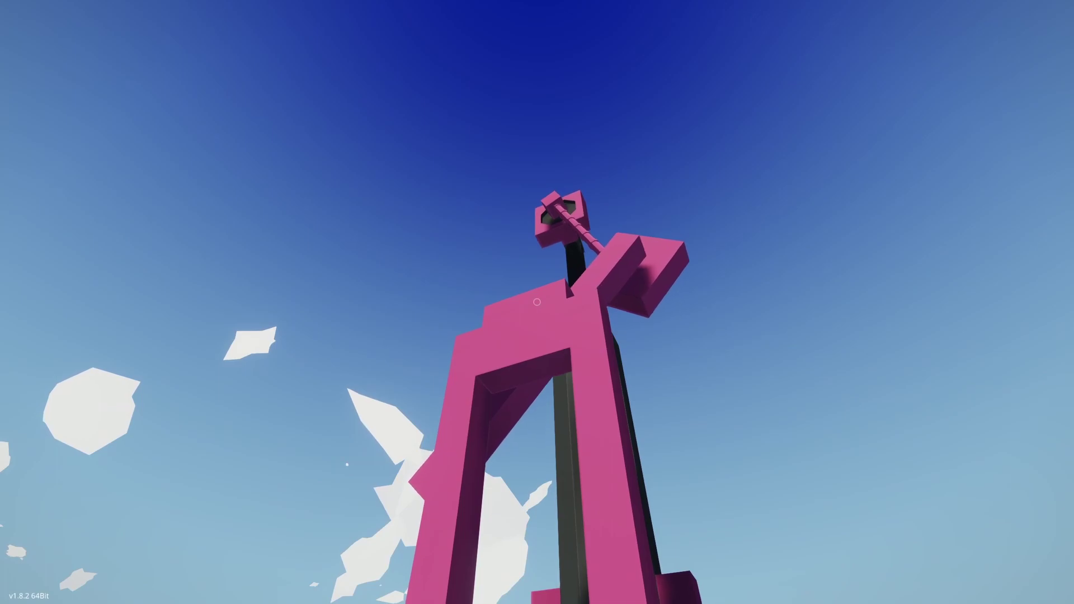
key(d)
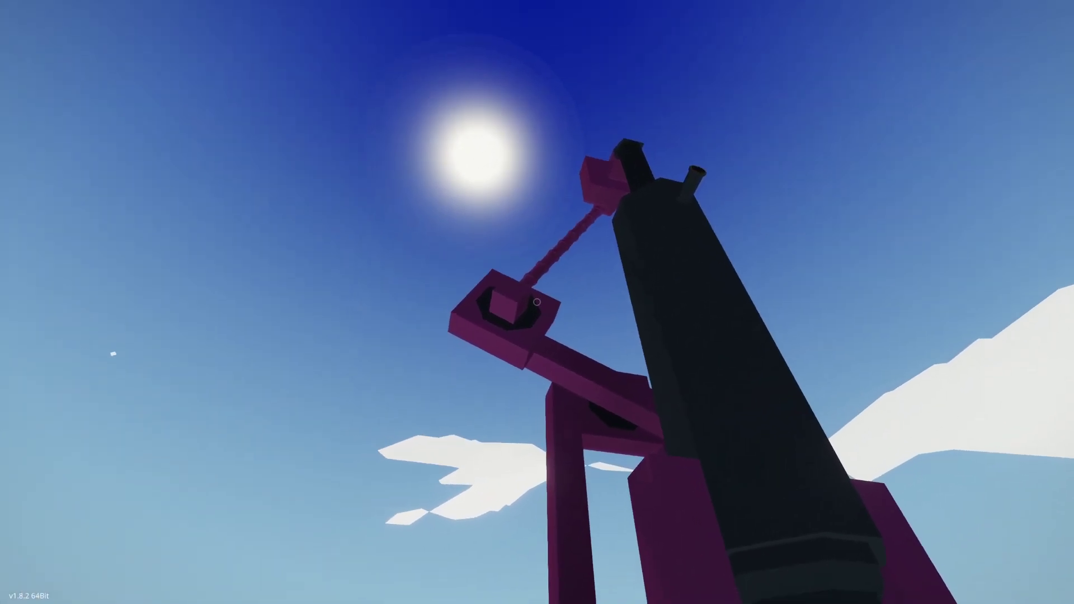
key(z)
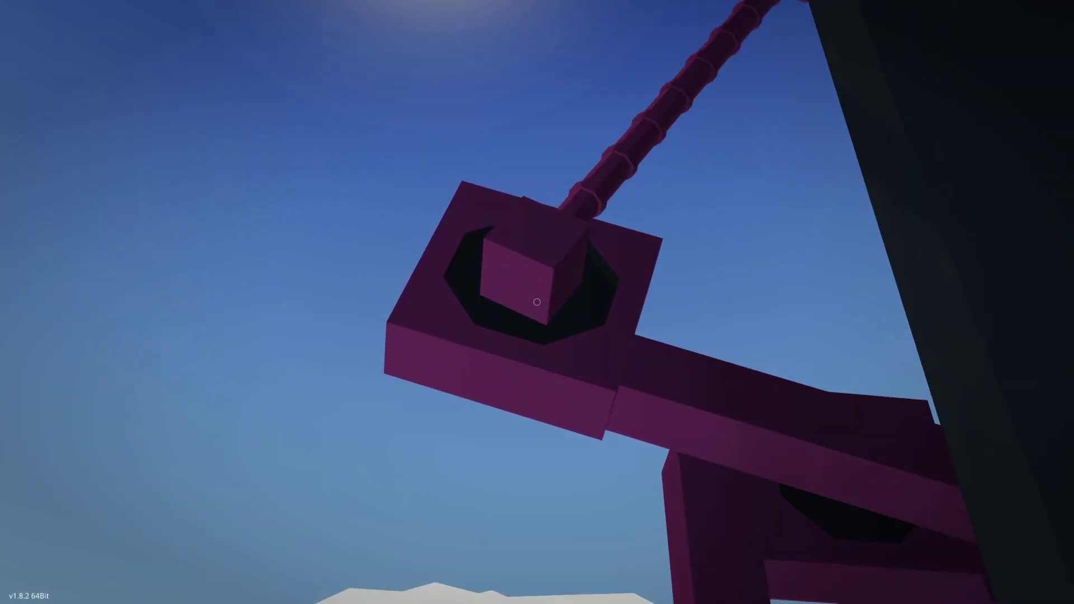
key(s)
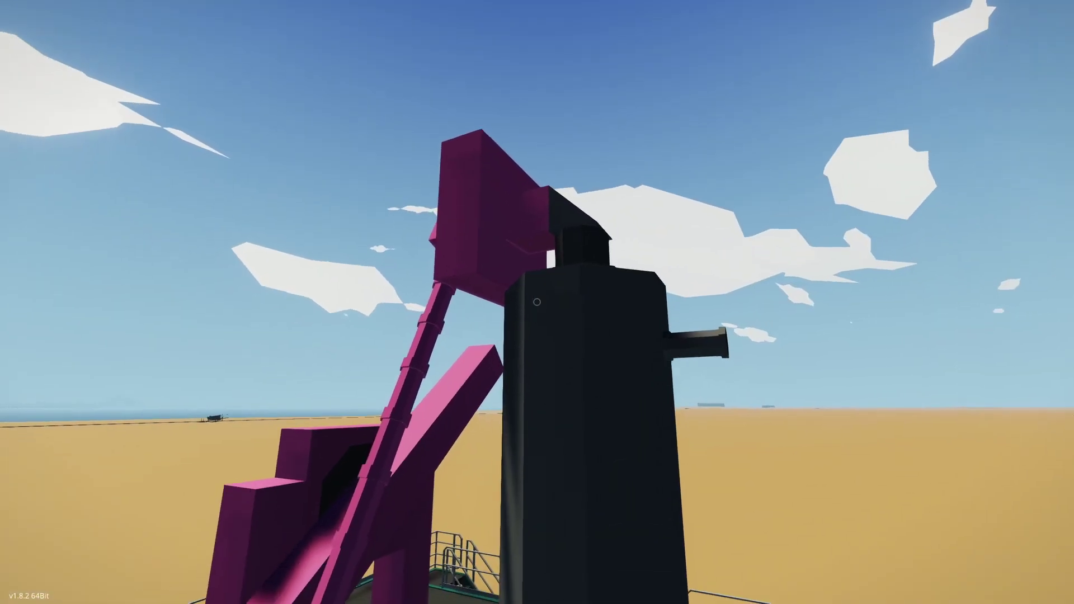
key(s)
key(s)
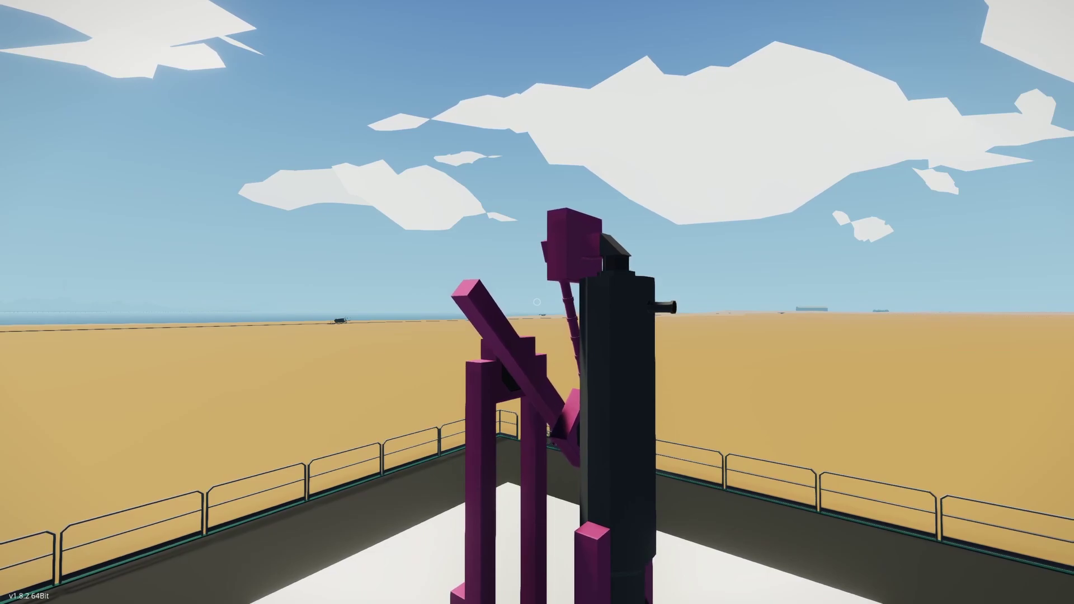
key(w)
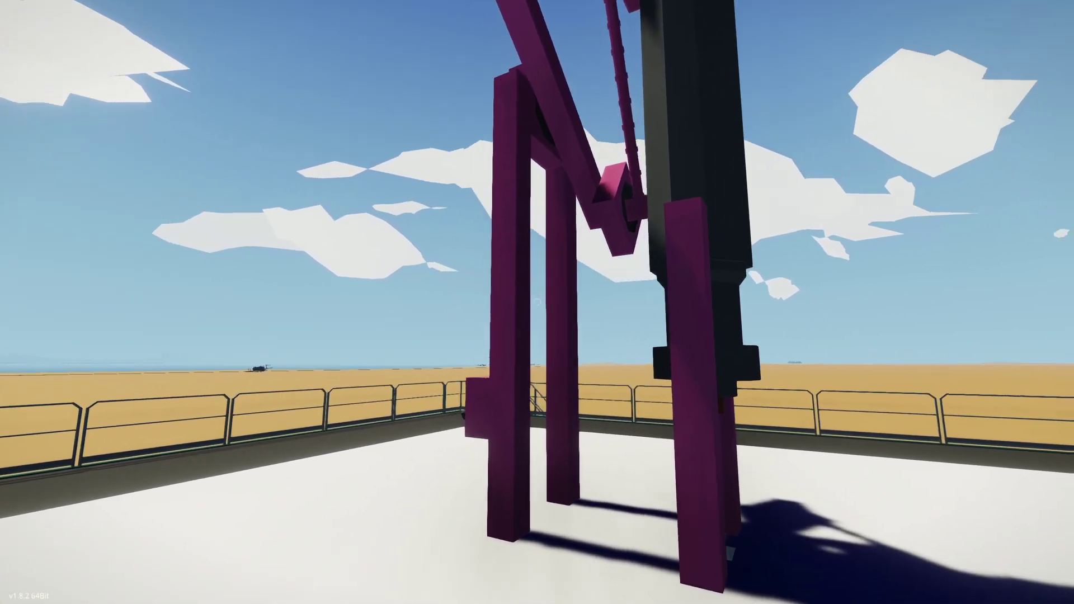
key(w)
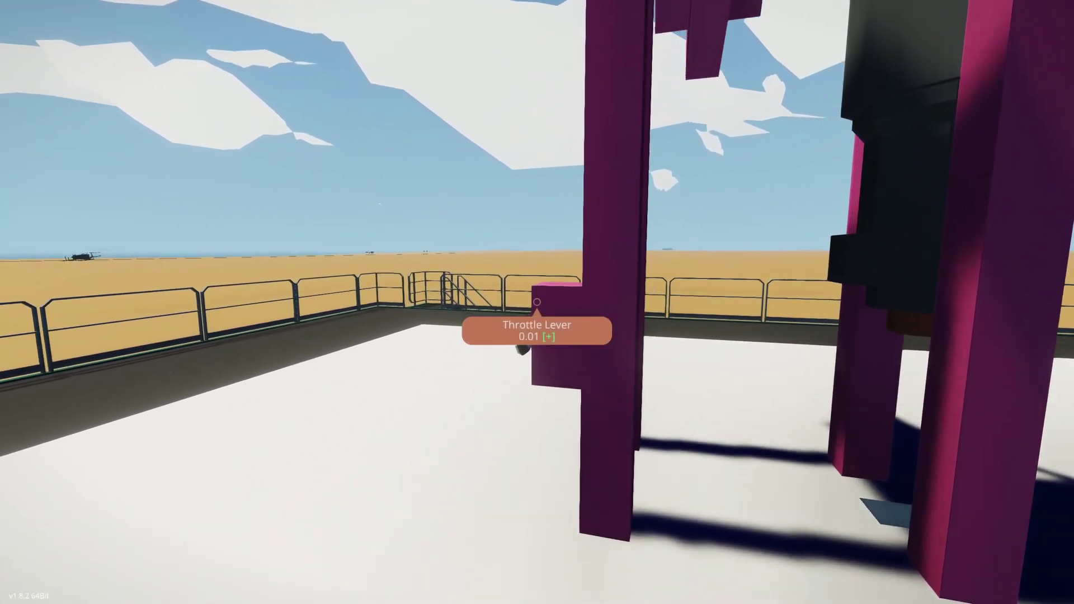
click(537, 302)
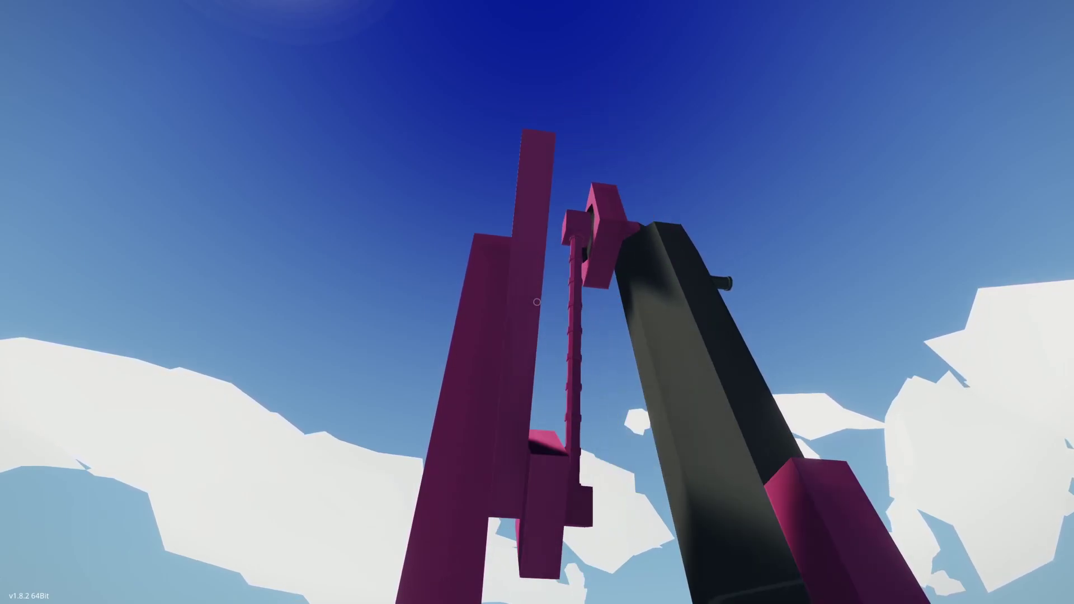
- Return from the platform to the workbench below and open the rig in the vehicle editor
key(s)
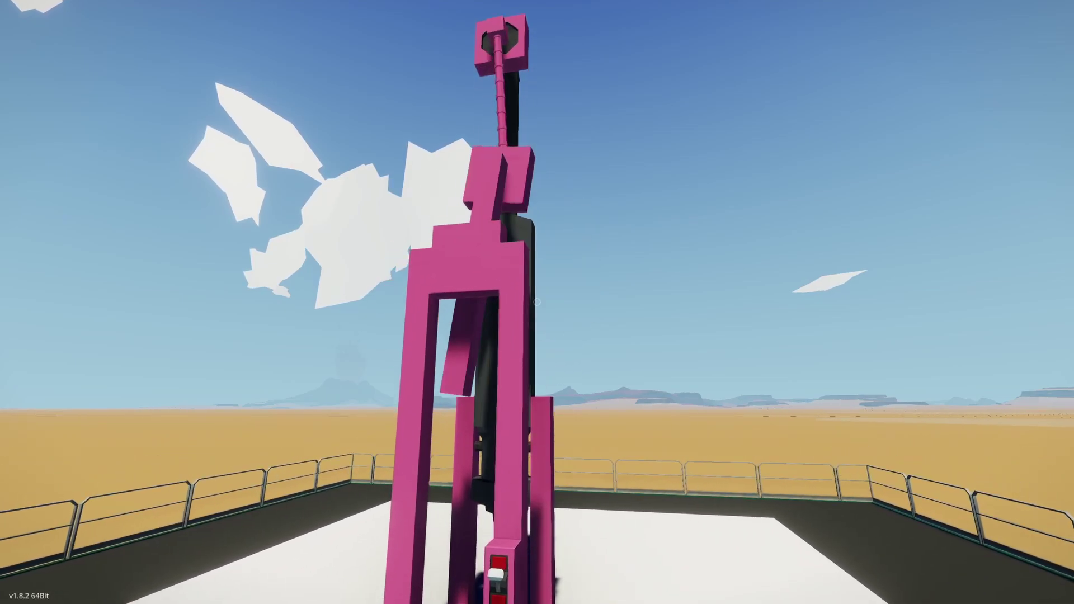
key(d)
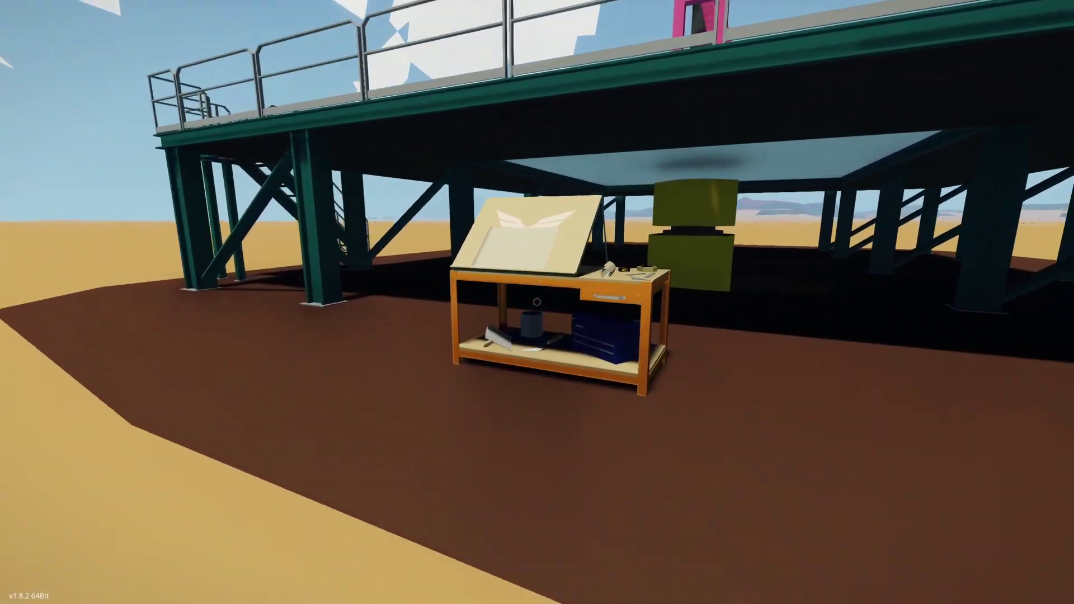
key(e)
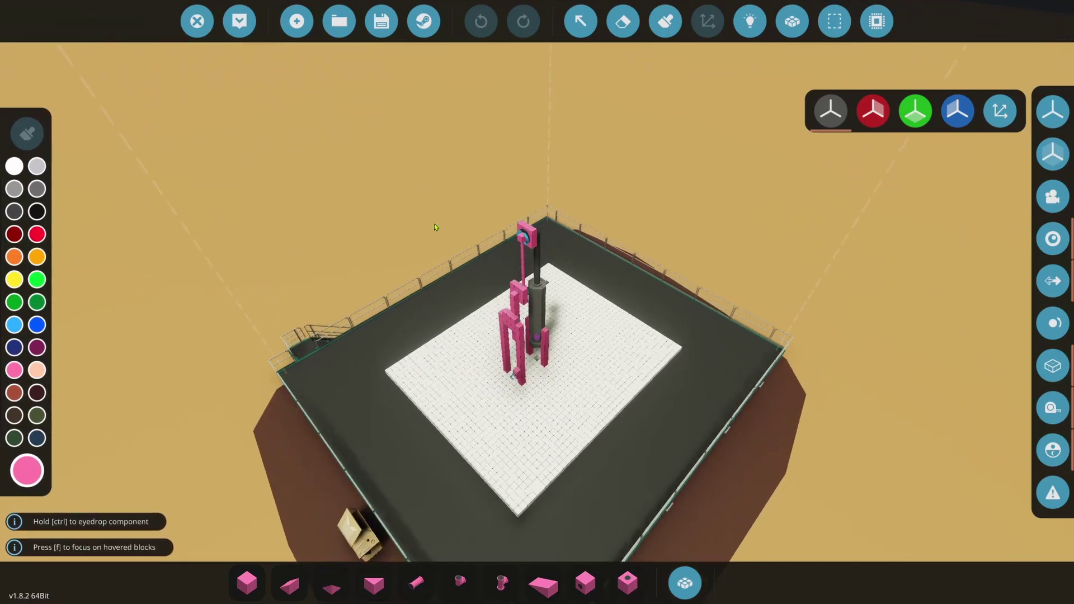
- Use the Erase tool's highlighting to examine the support frame, crank arm, connecting rod and pumpjack as separate bodies from several angles
key(w)
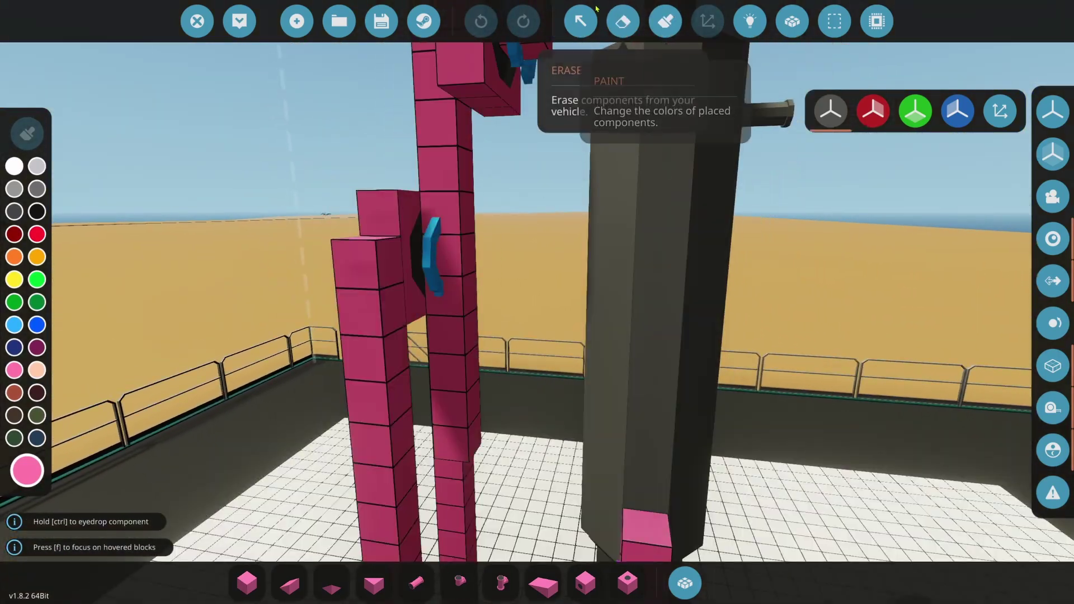
click(622, 21)
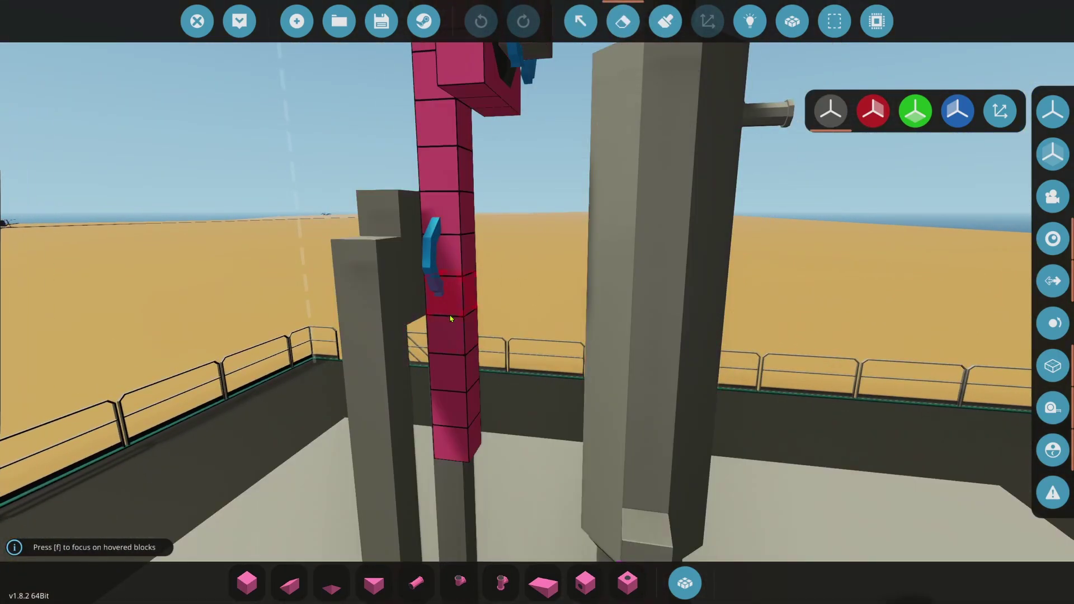
key(s)
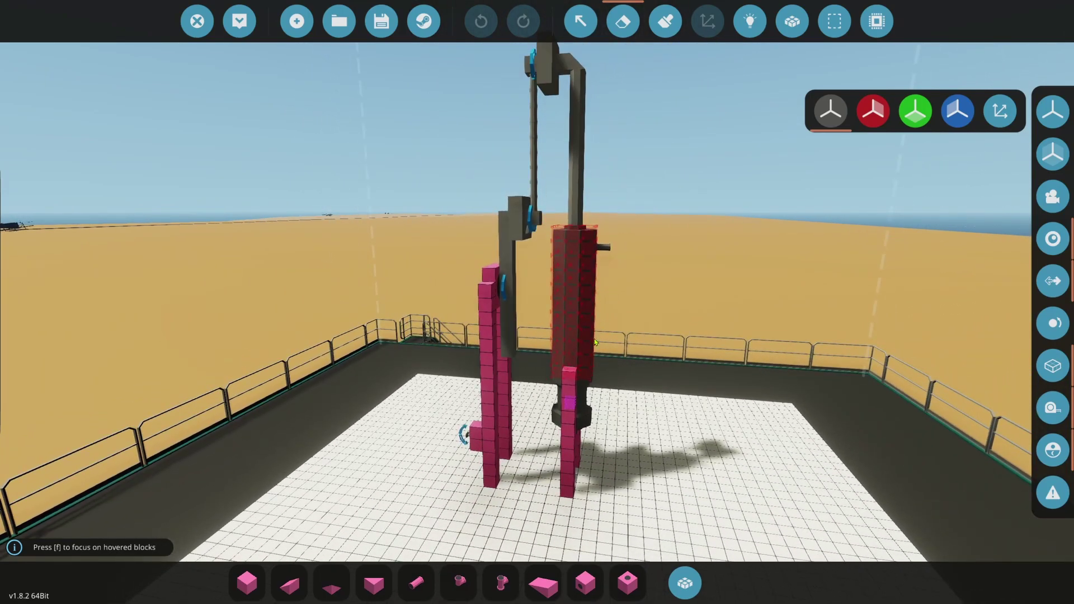
key(f)
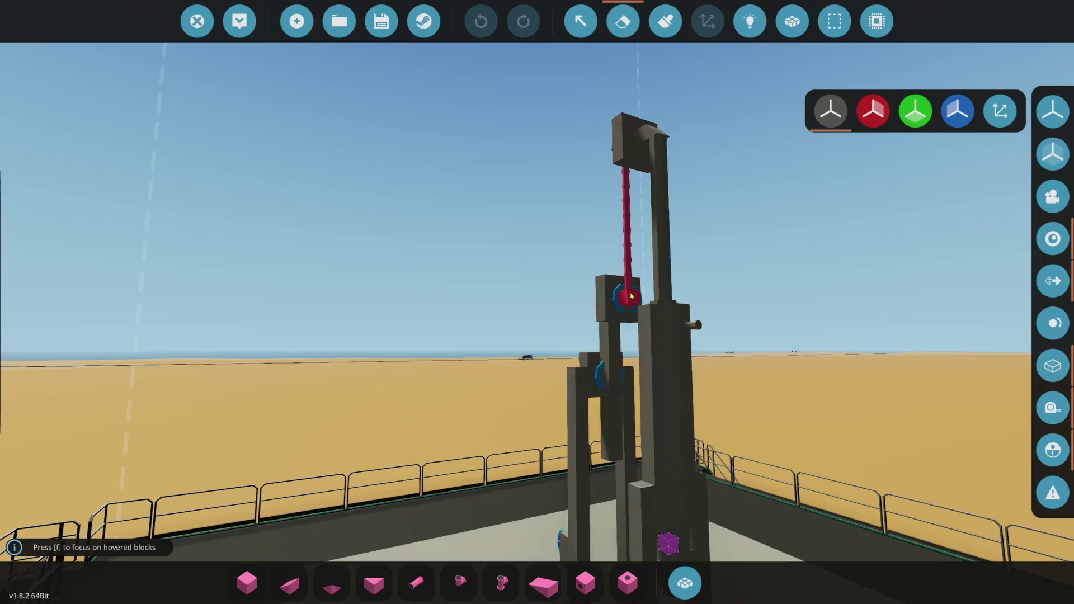
drag(661, 369, 808, 361)
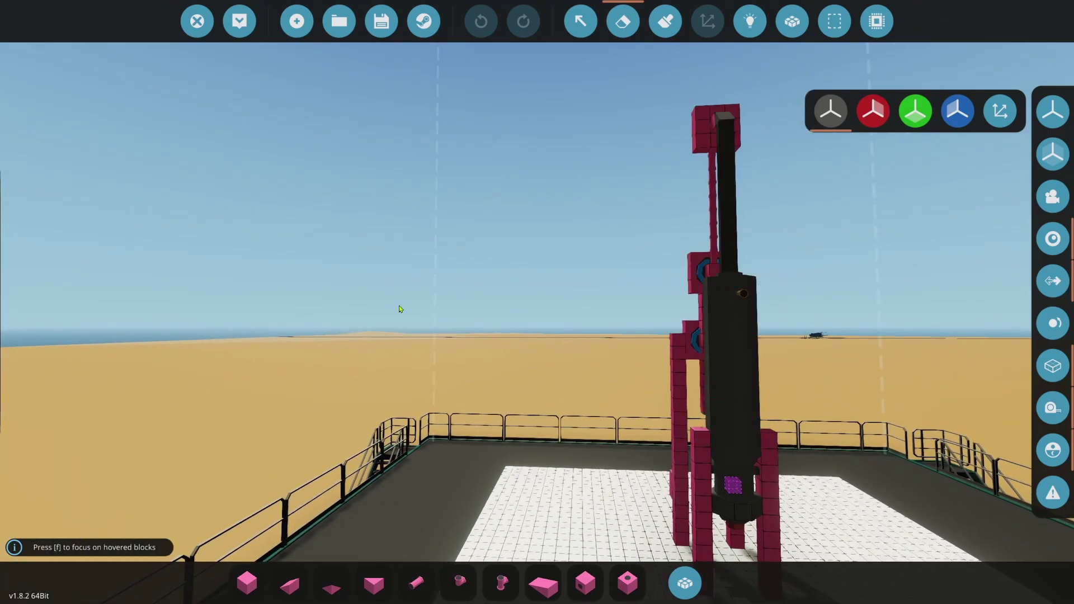
key(w)
key(a)
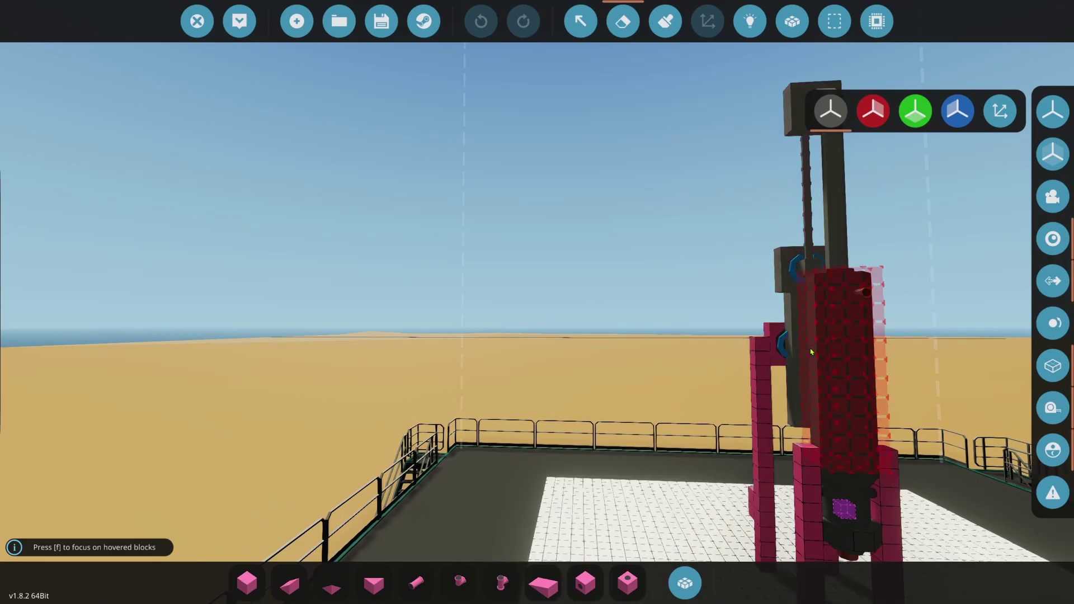
click(775, 351)
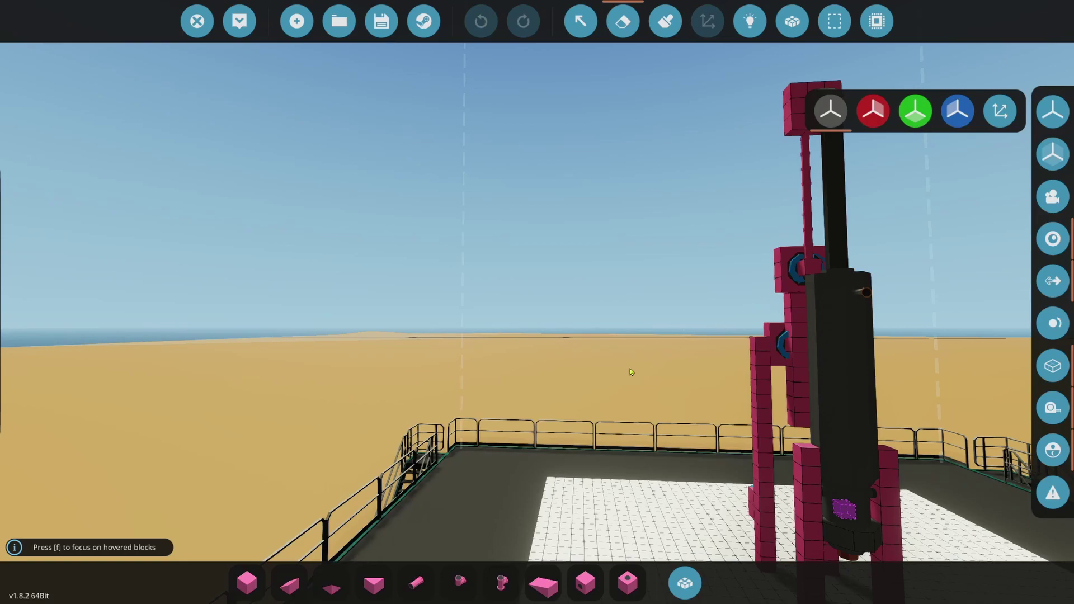
key(d)
key(s)
key(s)
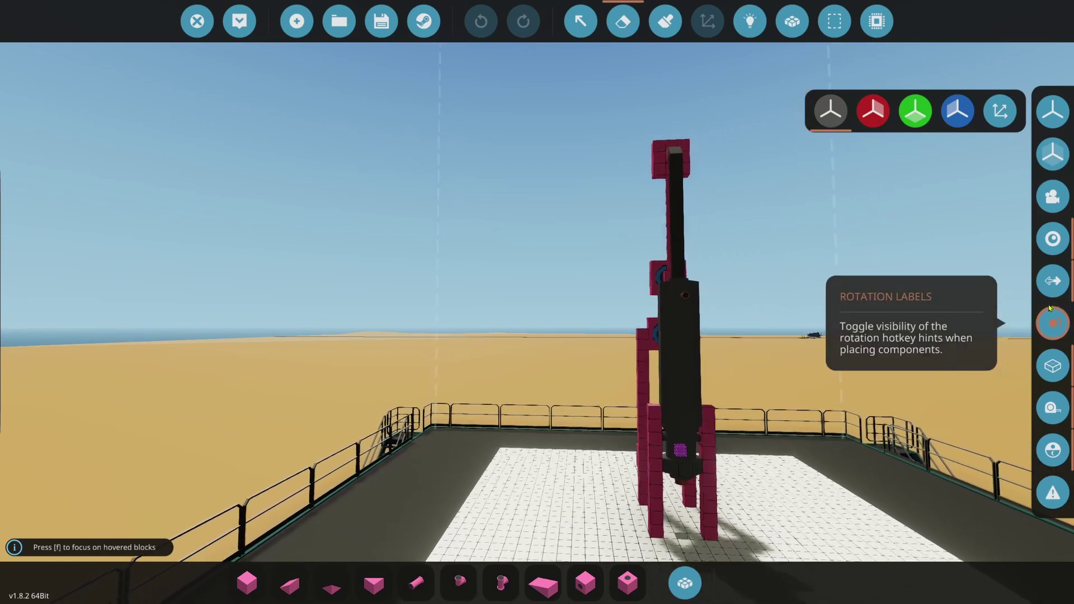
key(w)
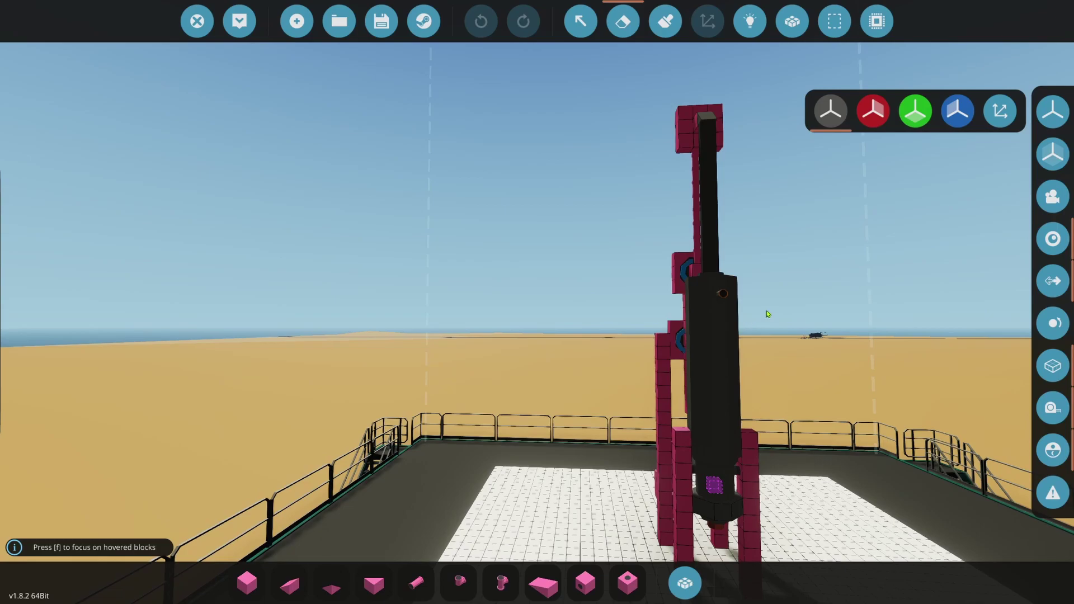
key(a)
key(s)
key(a)
key(w)
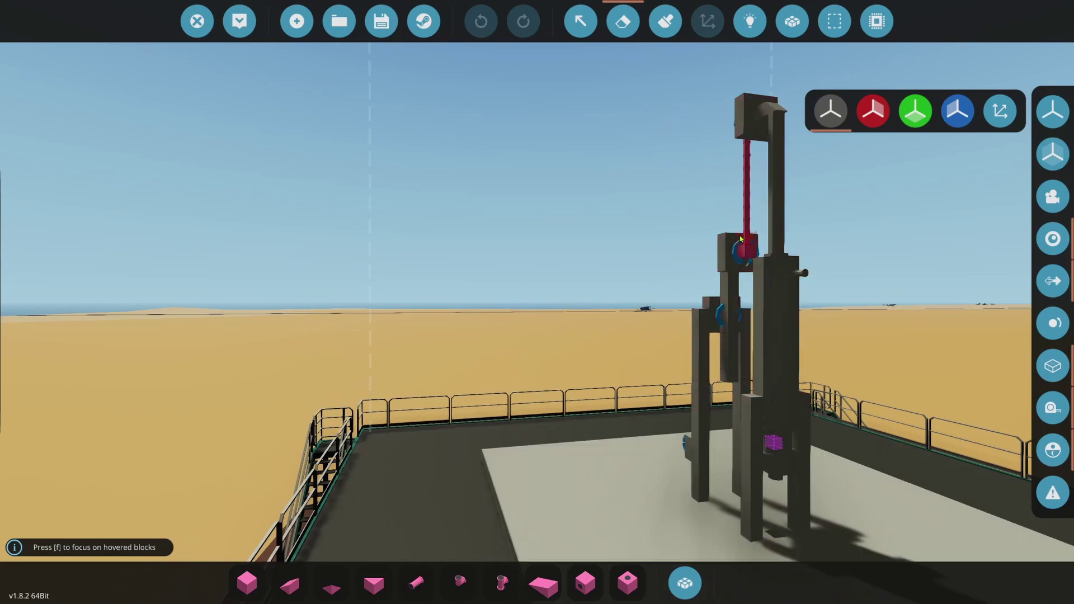
drag(744, 237, 665, 256)
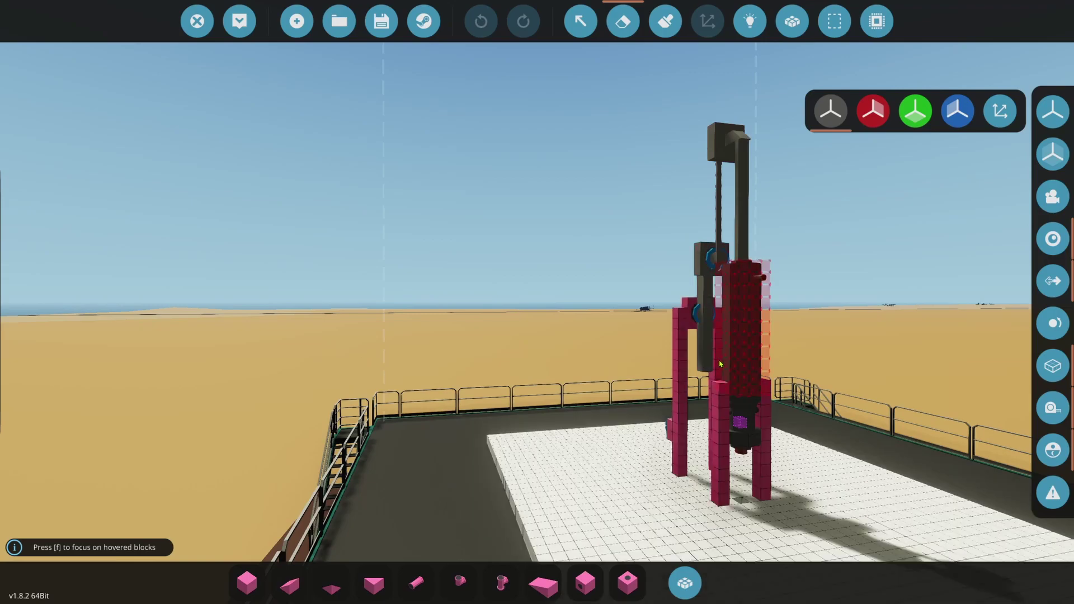
- Place a 1x2 wedge against one side of the crank arm's upper end
key(w)
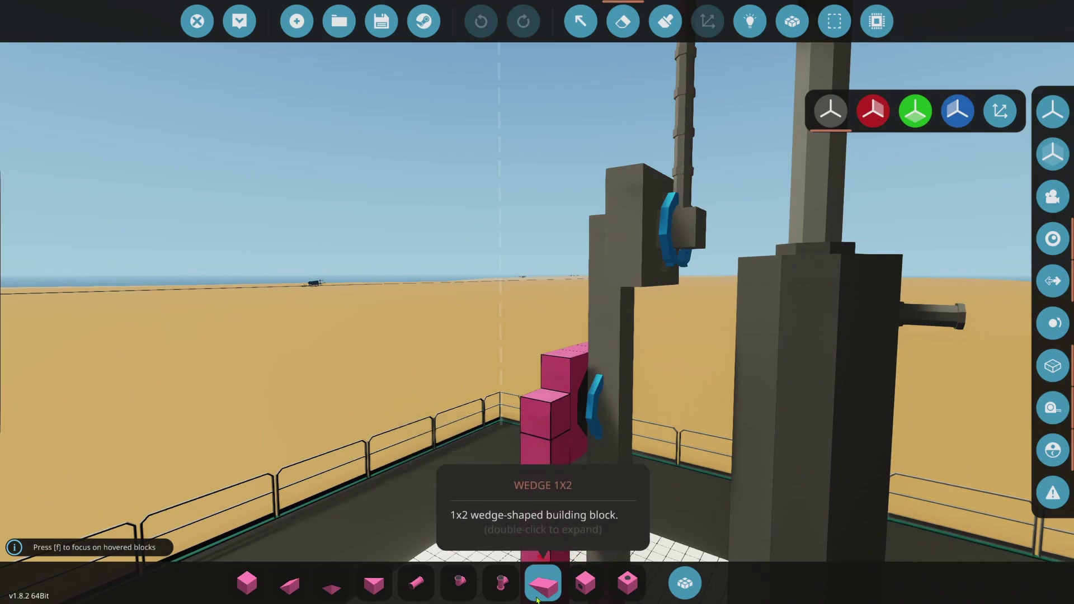
click(543, 584)
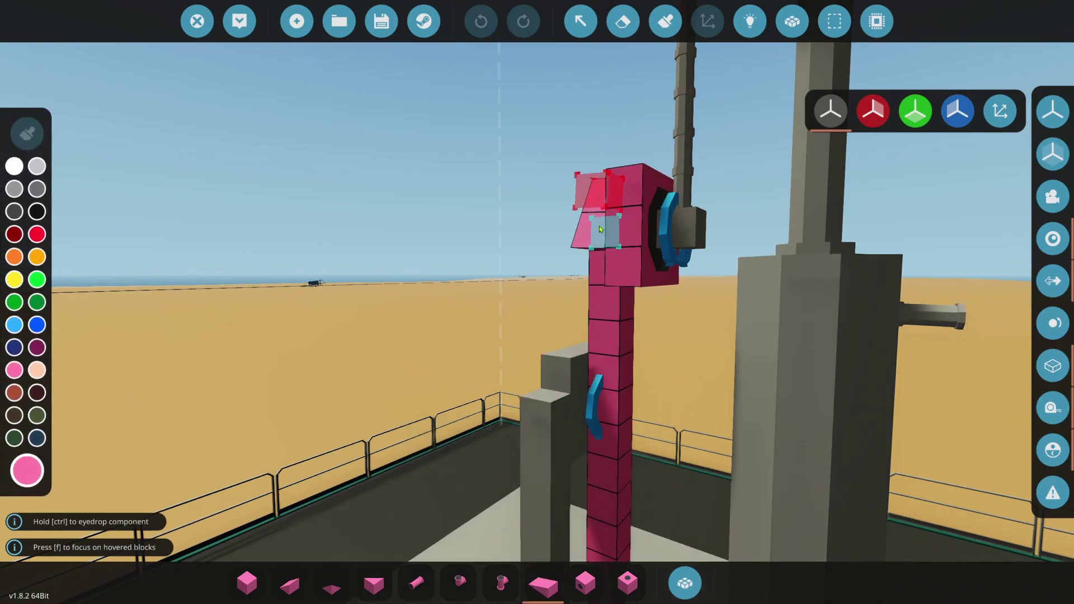
click(600, 228)
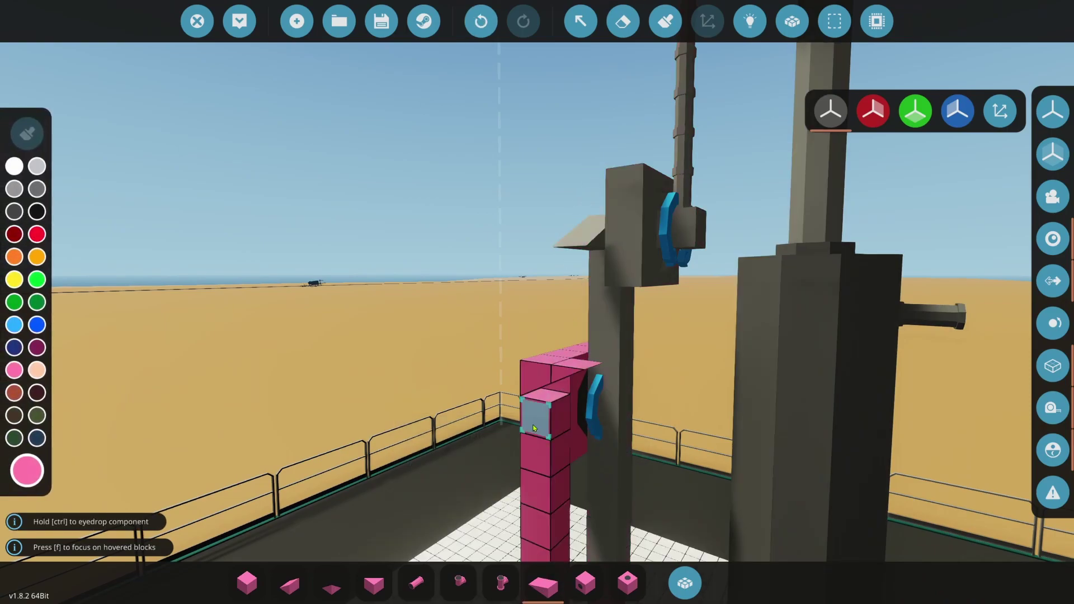
- Search the component inventory for "weight" and choose the weight block
click(675, 585)
text(wei)
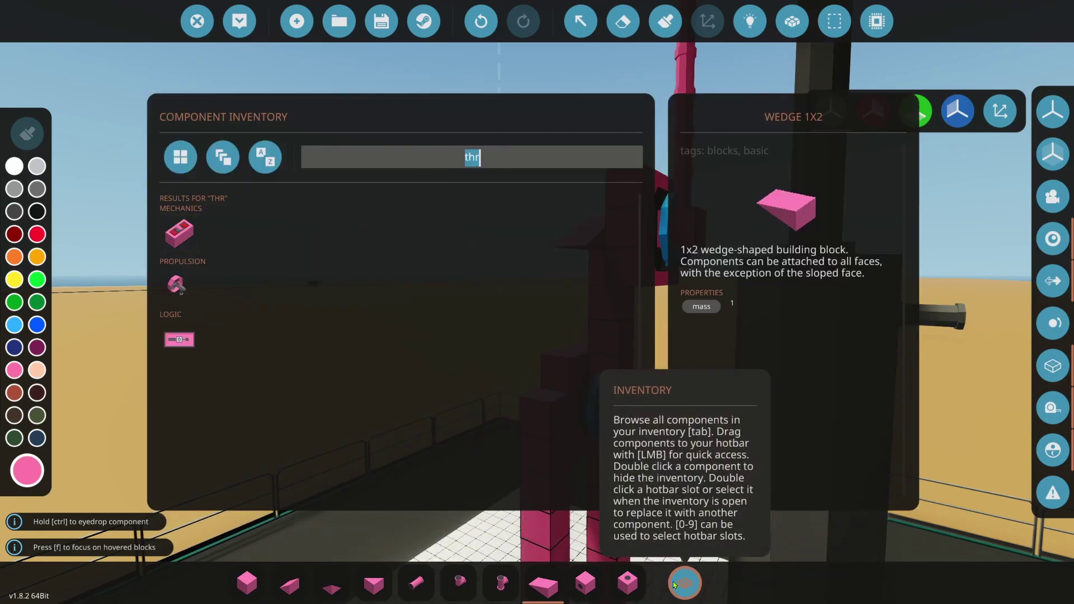
text(ght)
double_click(180, 233)
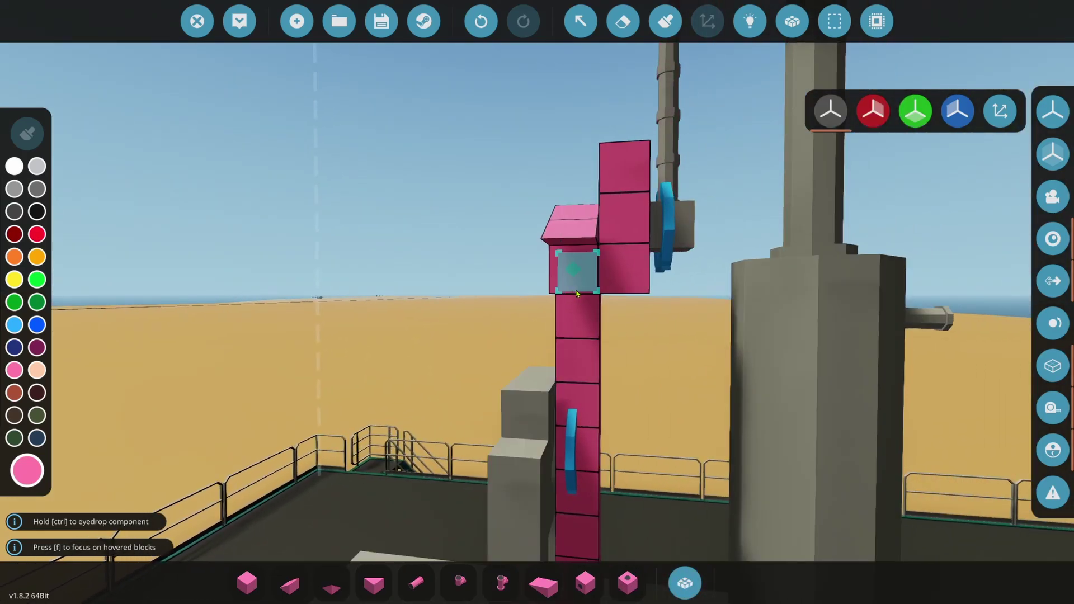
- Place four weight blocks in a two-by-two group beneath the wedge at the crank arm's upper end
click(576, 274)
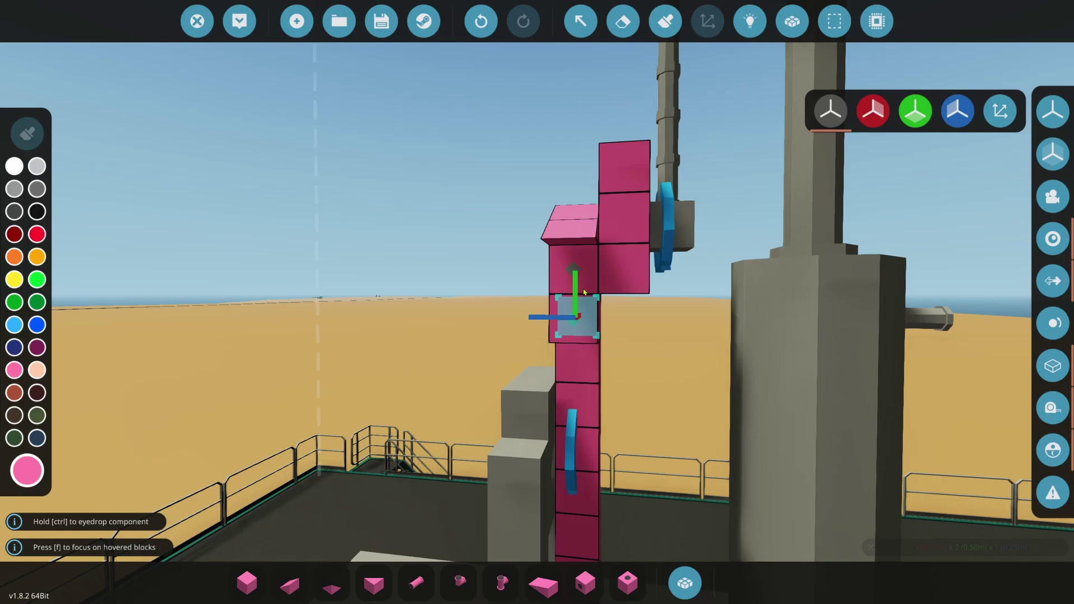
click(576, 314)
click(485, 272)
click(486, 313)
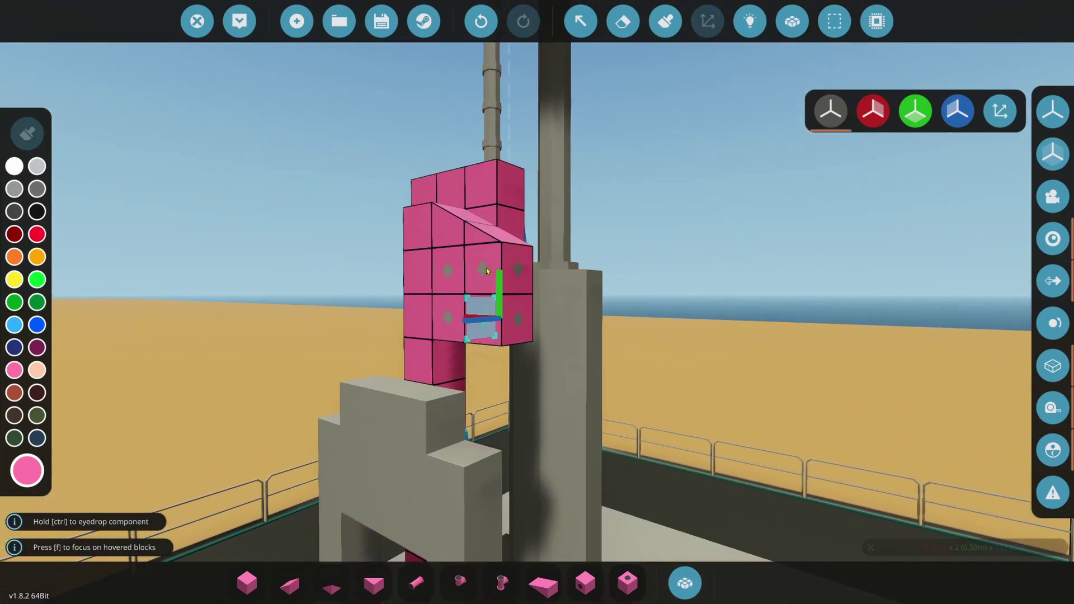
- Undo the placement of the four weight blocks and the 1x2 wedge
click(481, 21)
click(481, 21)
click(481, 21)
click(481, 21)
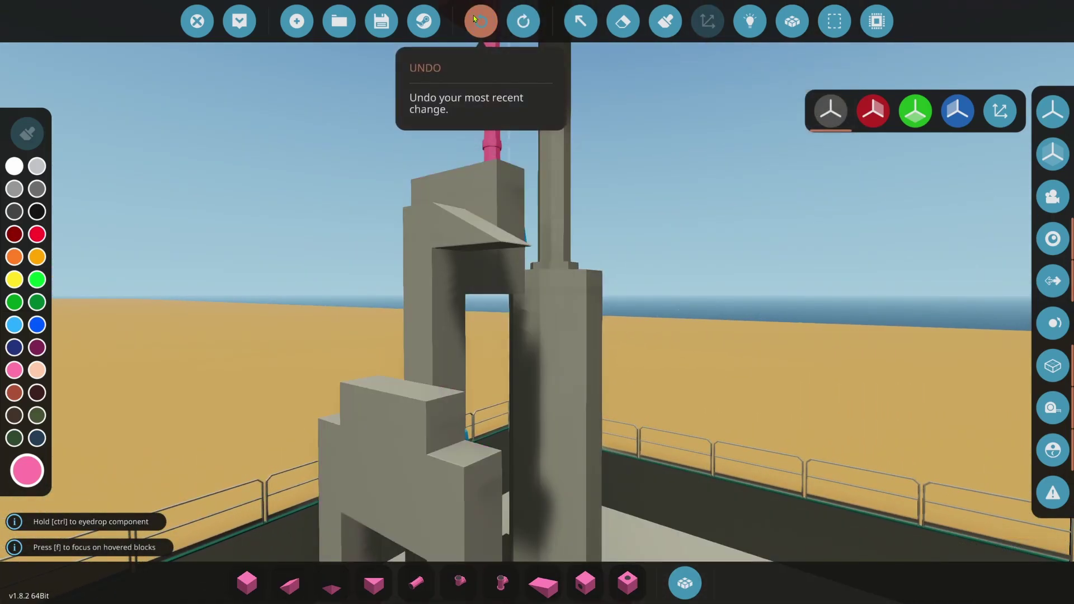
click(481, 21)
- Enable the red mirror plane and place mirrored 1x2 wedges on both sides of the crank arm's upper end
click(873, 111)
click(543, 585)
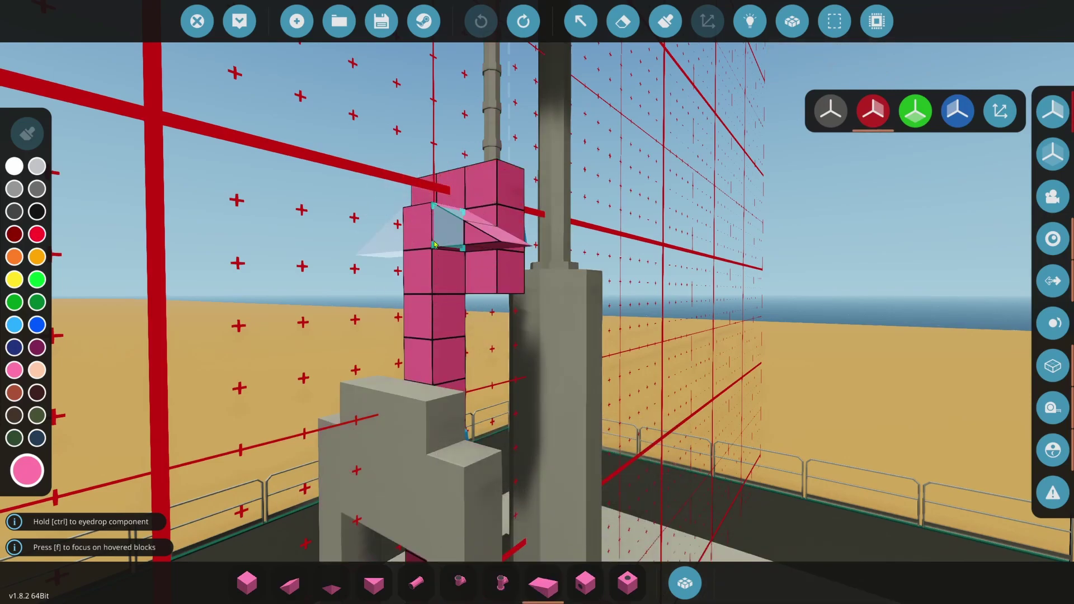
click(391, 235)
- Fill a two-by-two group of weight blocks beneath the 1x2 wedges, mirrored on both sides of the crank arm
click(685, 583)
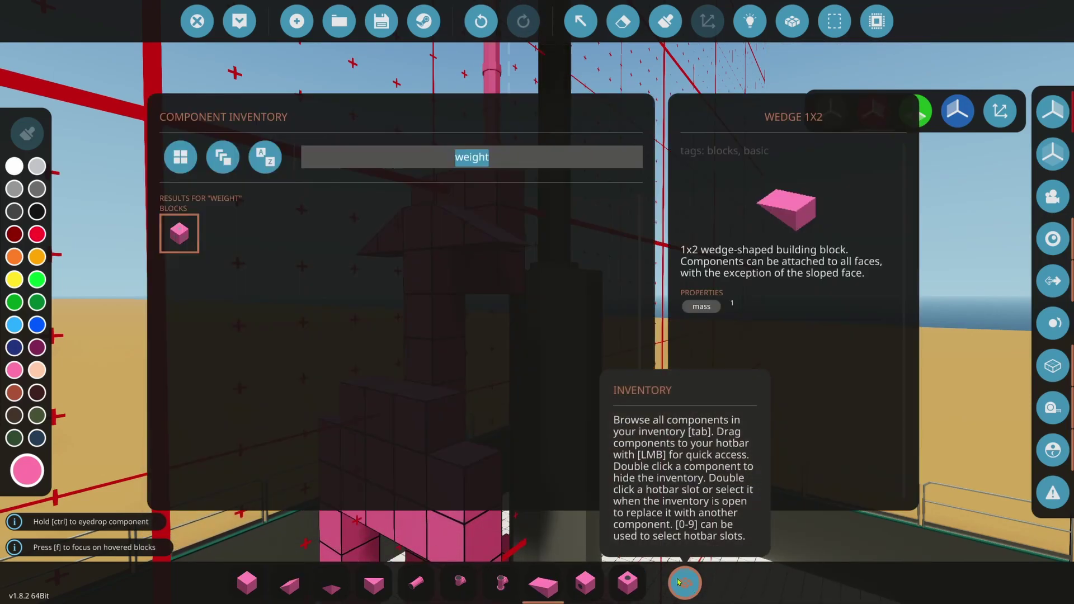
click(627, 584)
drag(448, 275, 488, 319)
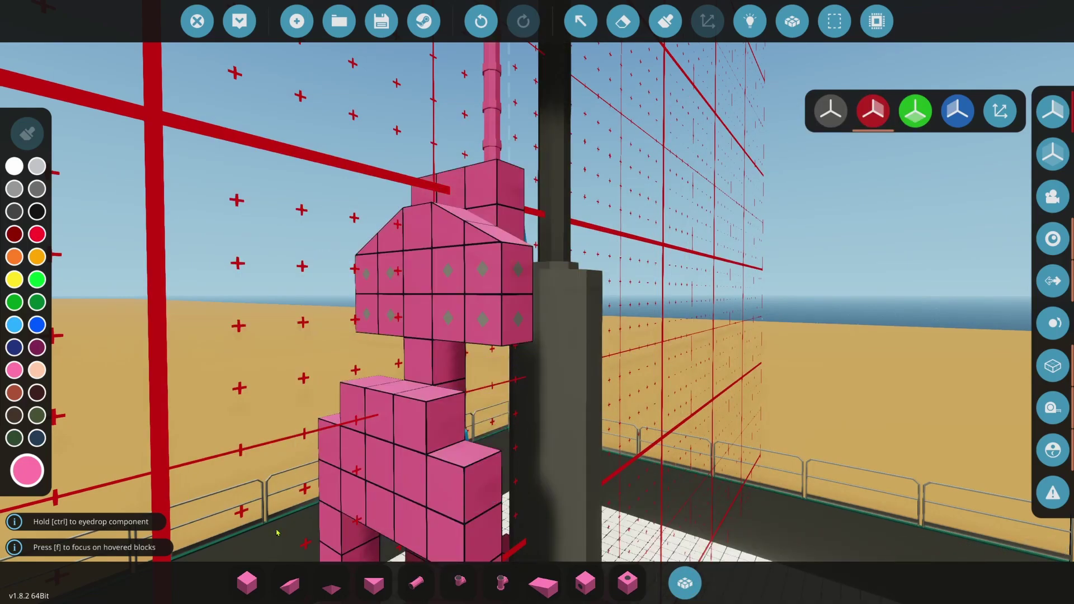
- Place mirrored wedges at the outer ends of the upper weight-block row on the crank arm's counterweight
key(2)
click(518, 273)
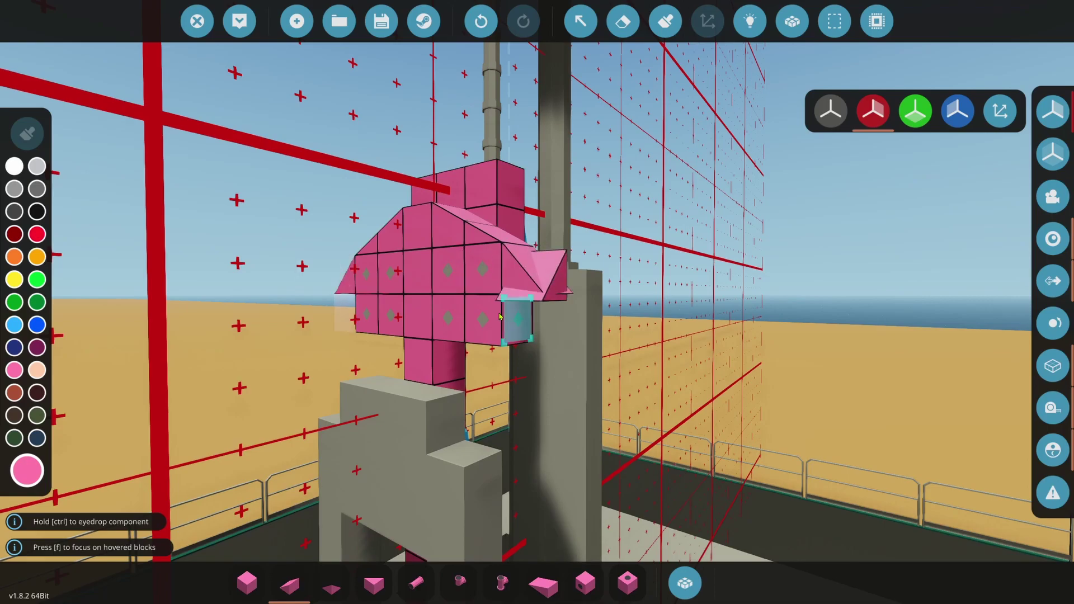
key(a)
key(d)
- Fill another row of weight blocks beneath the existing weight rows, mirrored on both sides of the crank arm
click(247, 583)
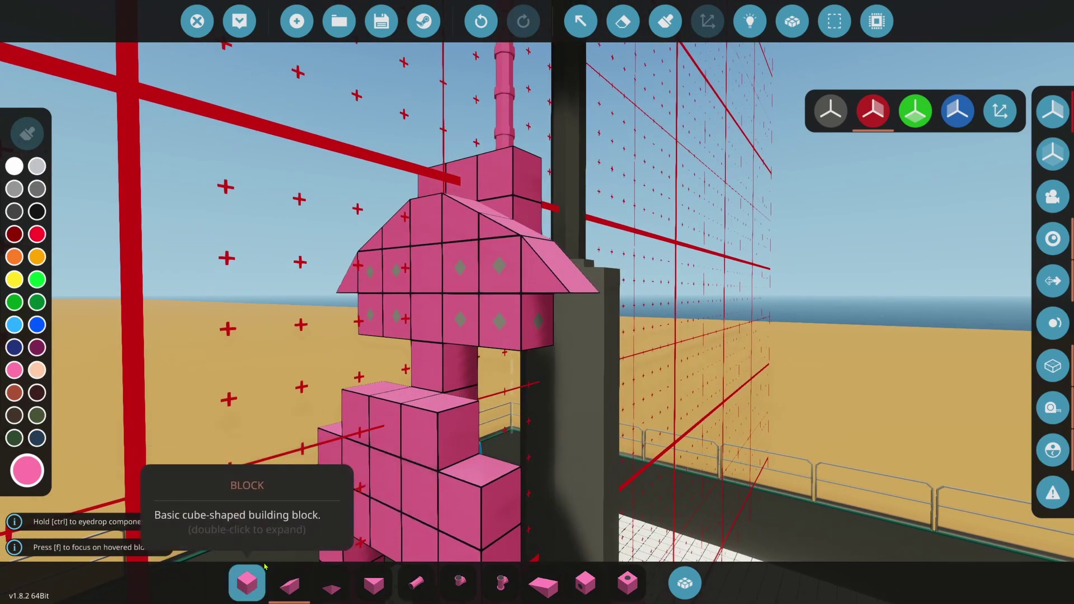
ctrl+click(495, 321)
click(427, 363)
click(449, 361)
click(490, 364)
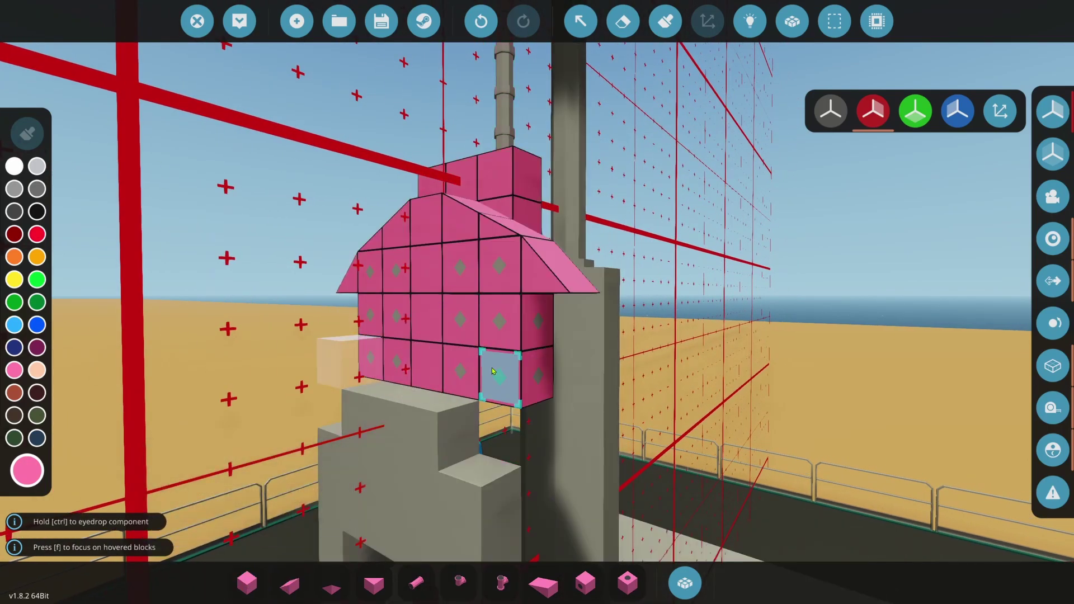
- Extend the two lower weight rows by one block on each side and cap their outer ends with mirrored 1x2 wedges
ctrl+click(484, 227)
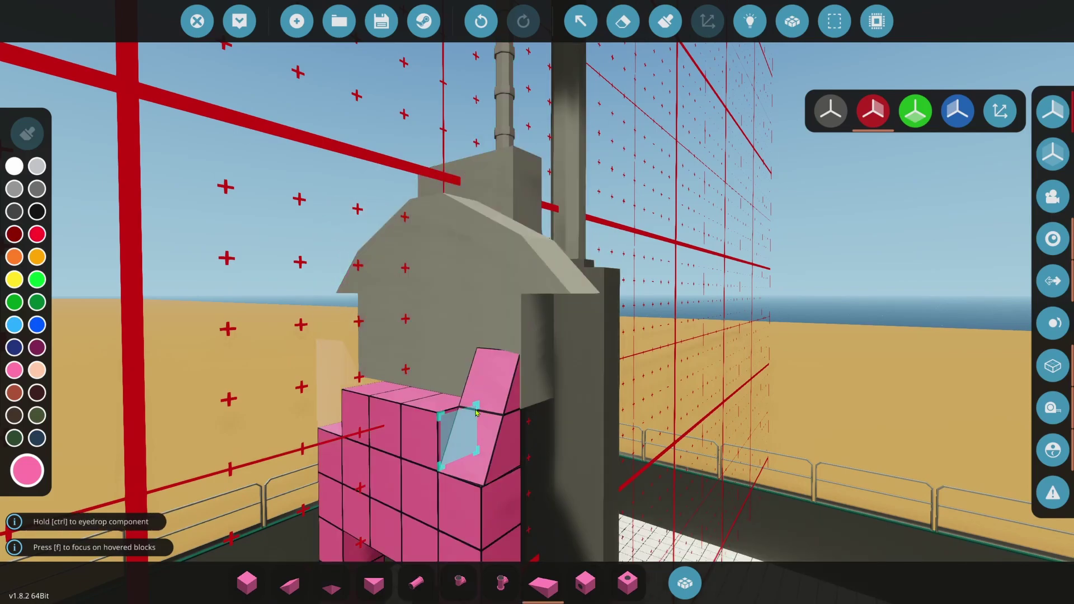
key(d)
click(247, 583)
drag(472, 374, 480, 320)
ctrl+click(441, 224)
click(517, 381)
key(a)
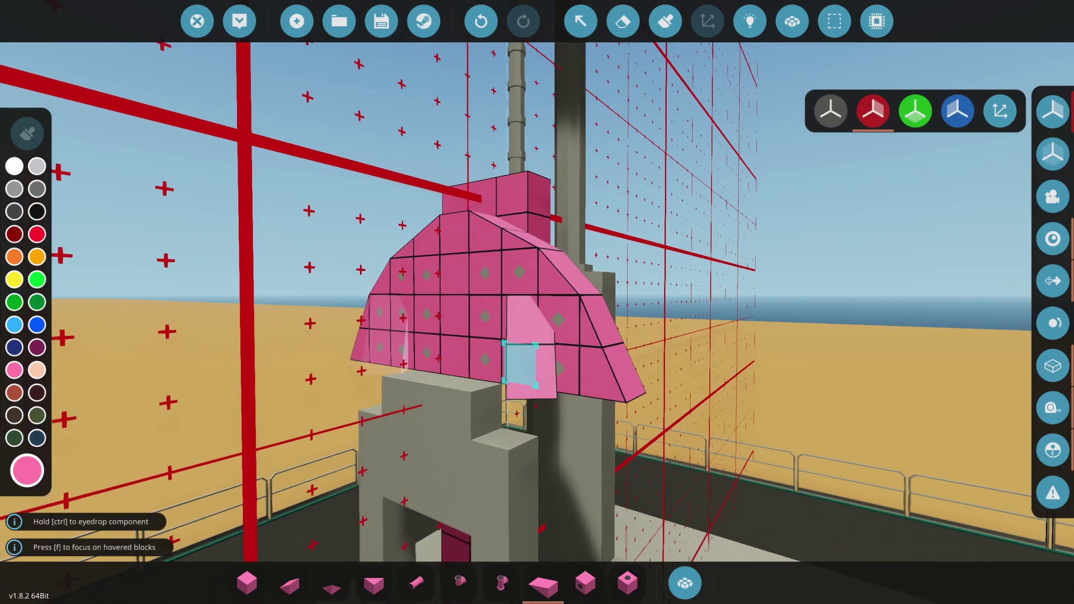
- Fill a full-width row of weight blocks beneath the lower 1x2 wedges, mirrored on both sides of the crank arm
key(s)
key(d)
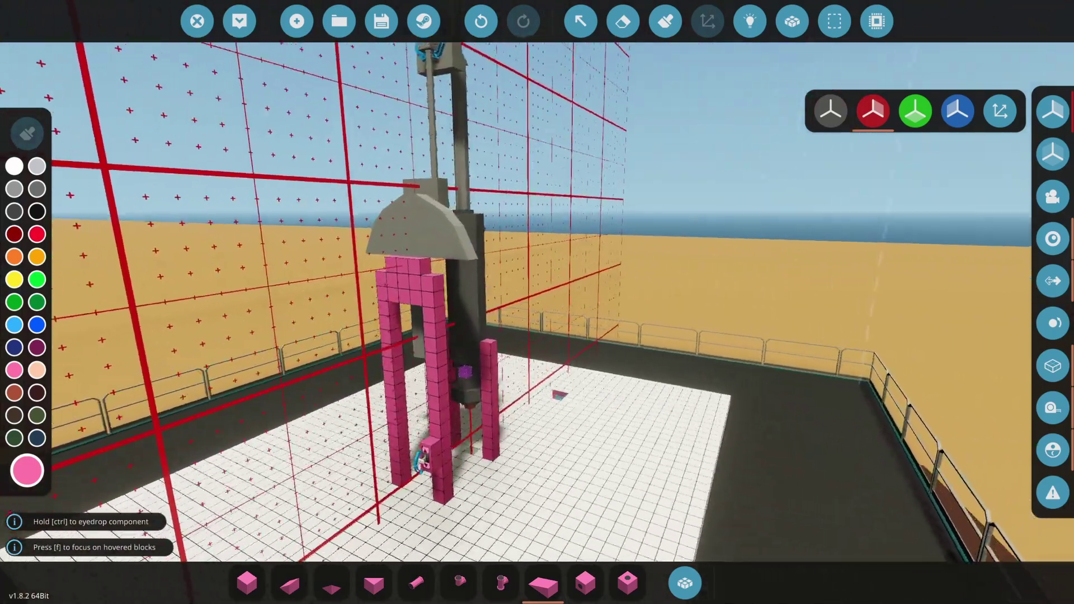
key(w)
key(a)
key(s)
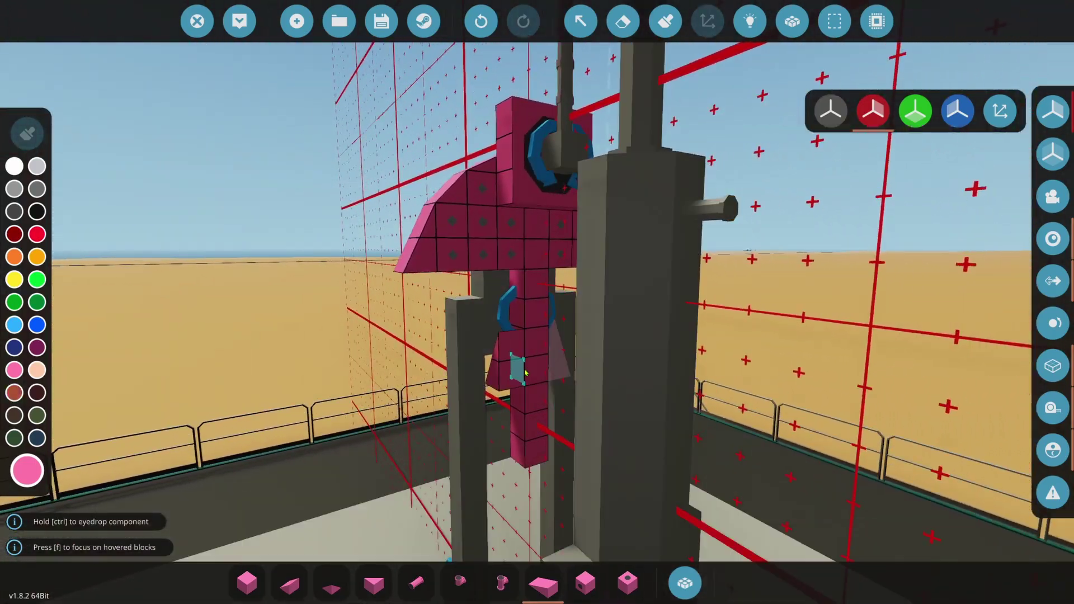
key(w)
key(a)
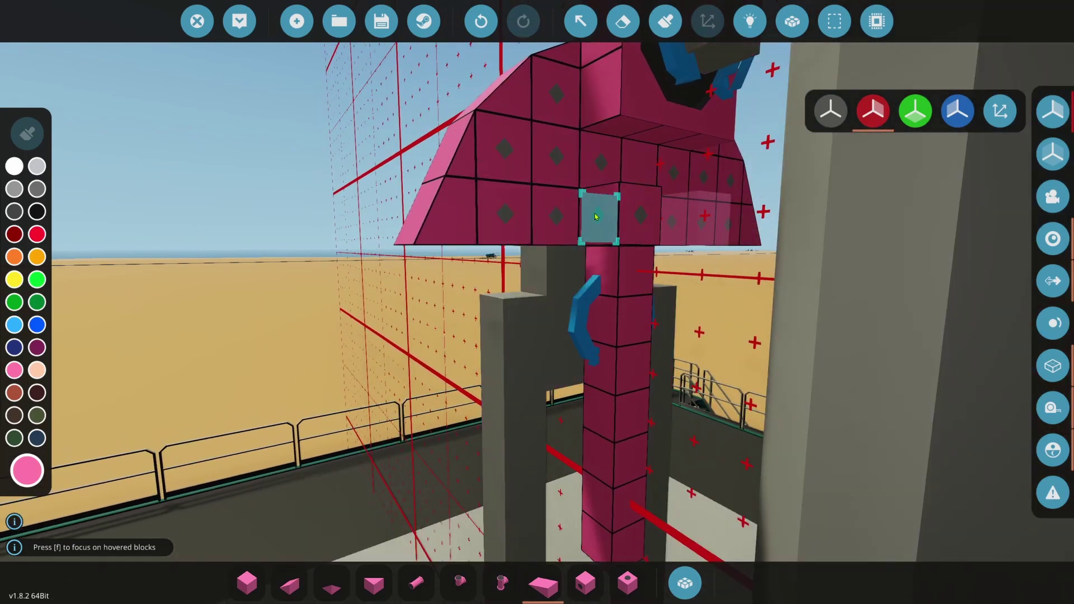
ctrl+click(604, 218)
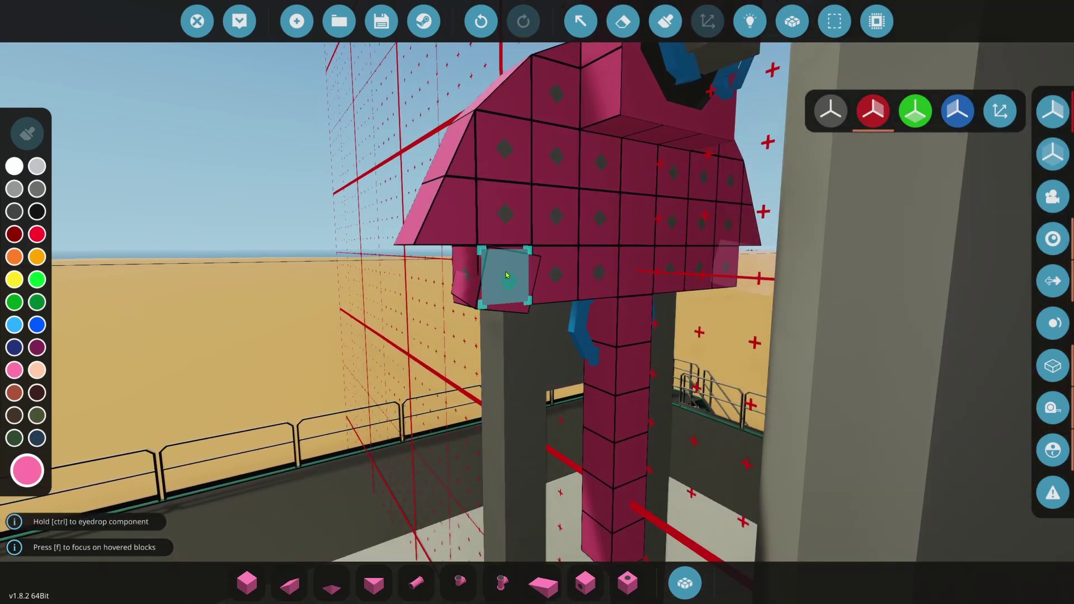
click(463, 271)
- Examine the upper half of the counterweight and the crank arm beneath it from several distances
key(s)
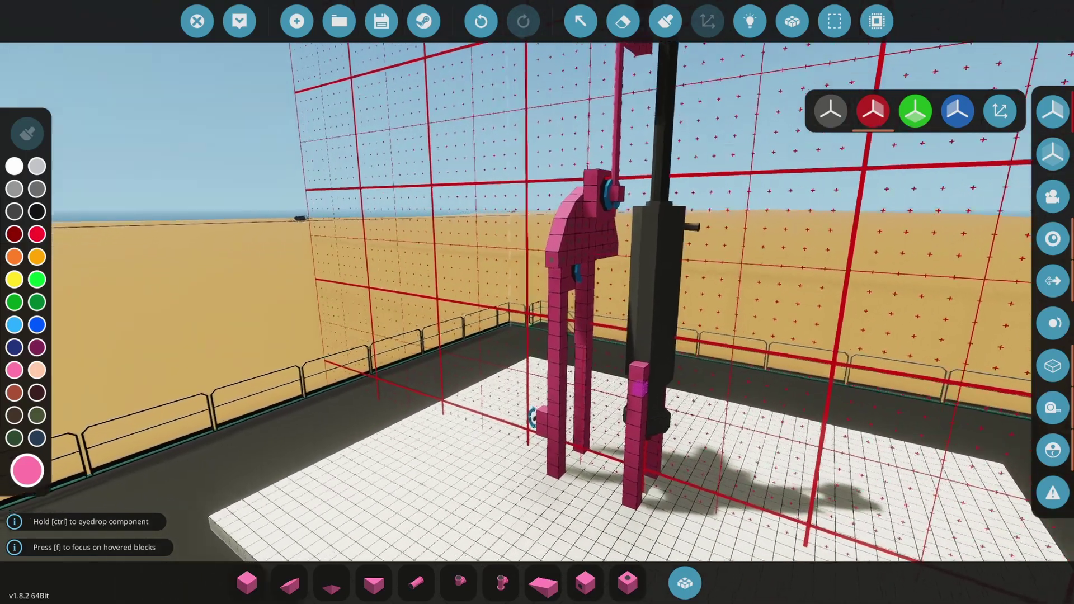
key(w)
key(w)
key(s)
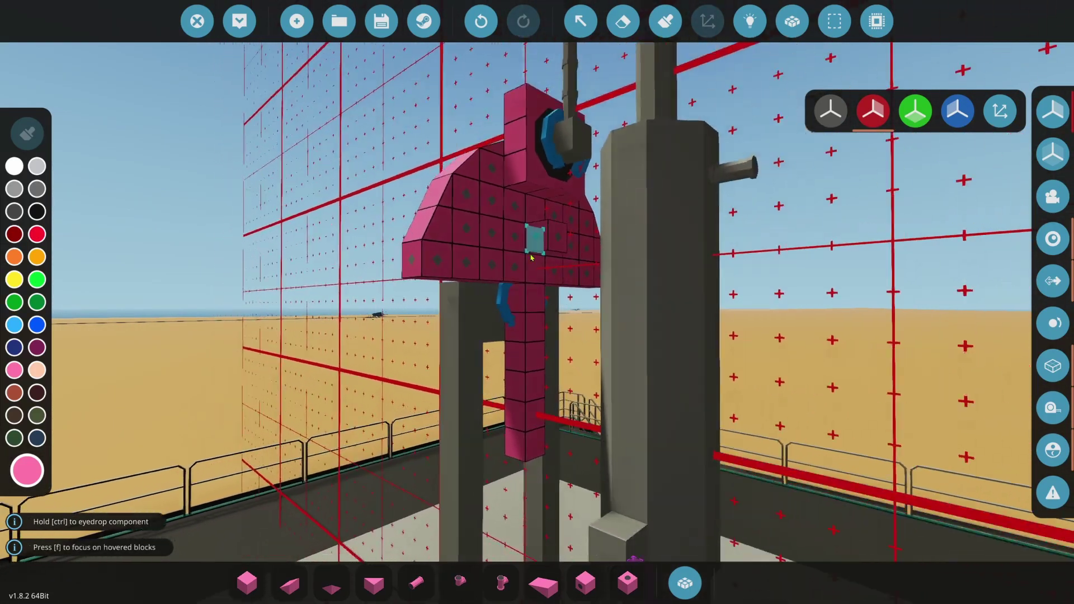
key(w)
key(s)
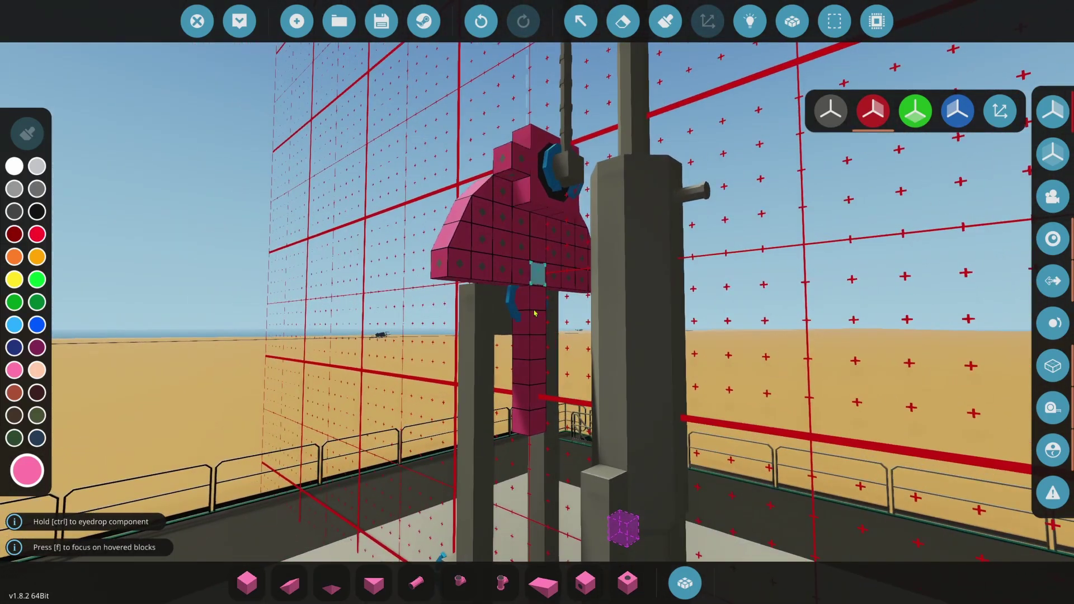
key(a)
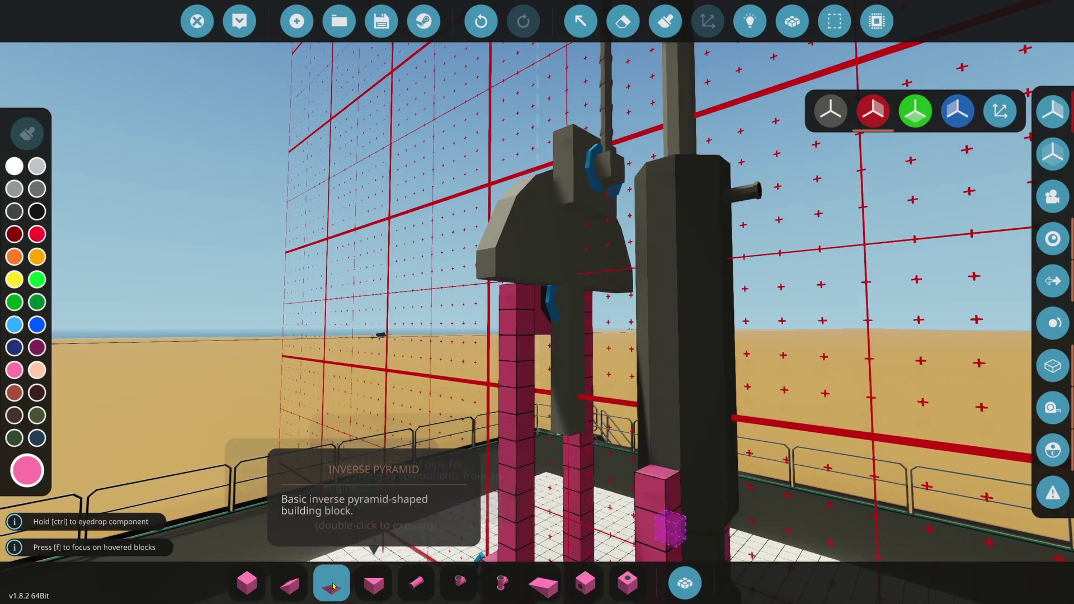
click(246, 583)
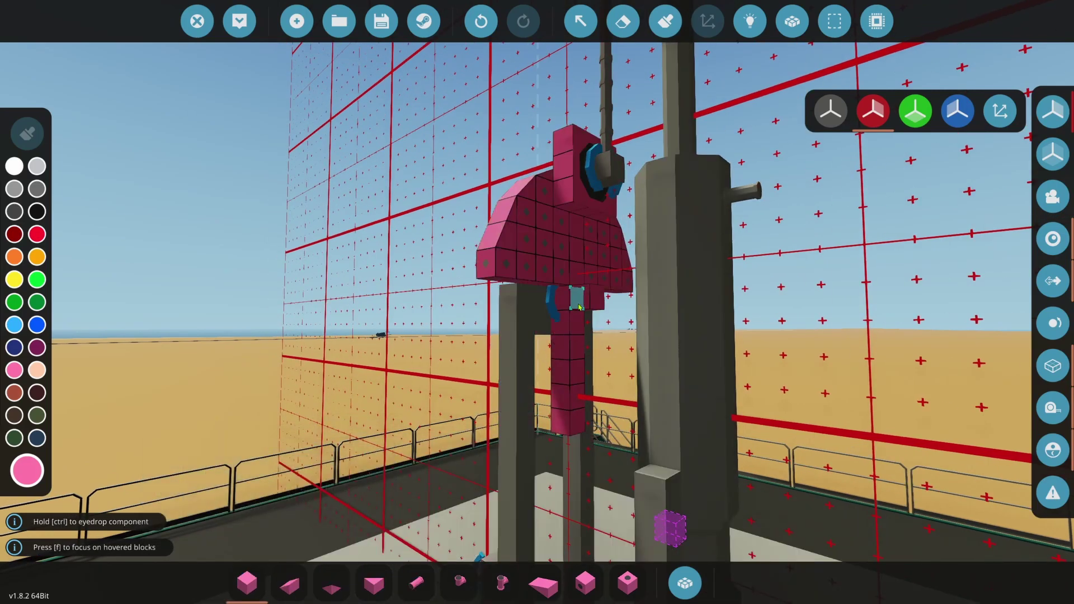
key(a)
key(w)
key(s)
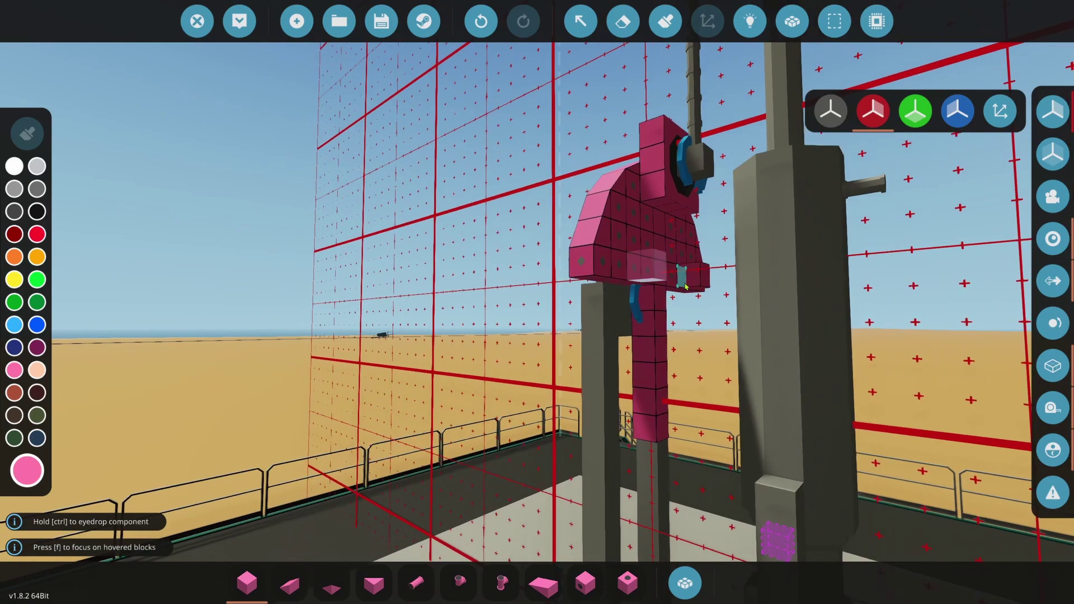
drag(661, 167, 653, 449)
key(w)
click(480, 22)
key(d)
key(d)
click(478, 26)
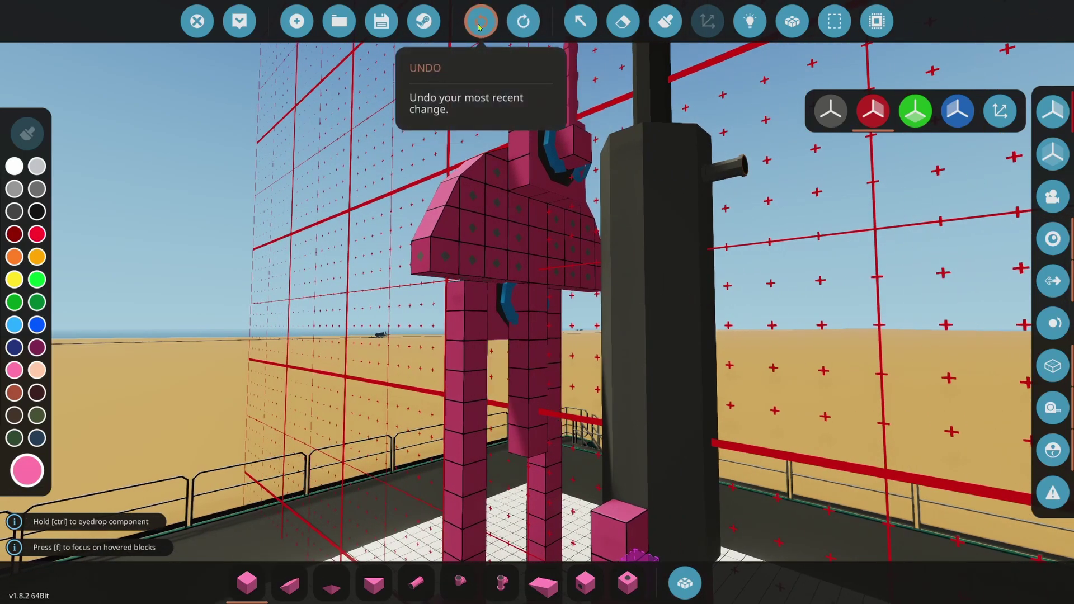
click(480, 22)
- Place mirrored 1x2 wedges at the crank arm's lower end and stack a column of weight blocks above them on each side
key(8)
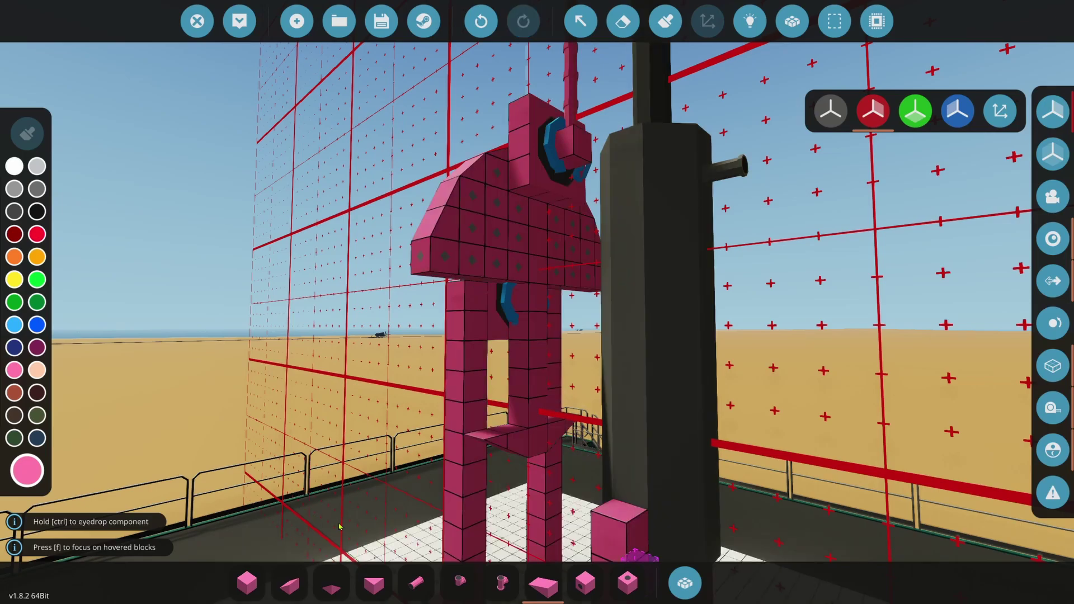
click(247, 583)
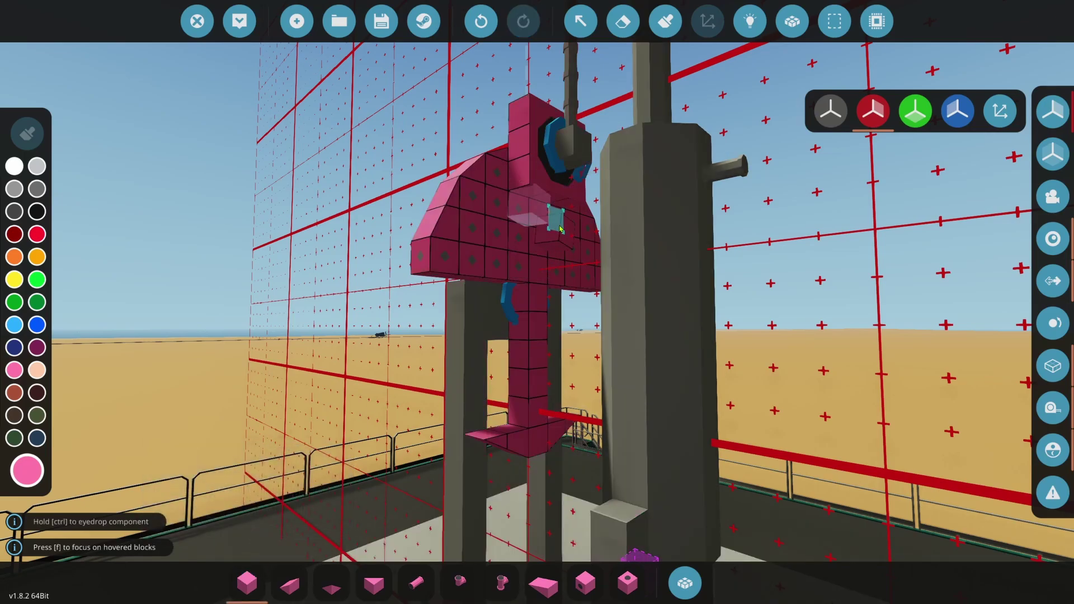
click(536, 310)
key(a)
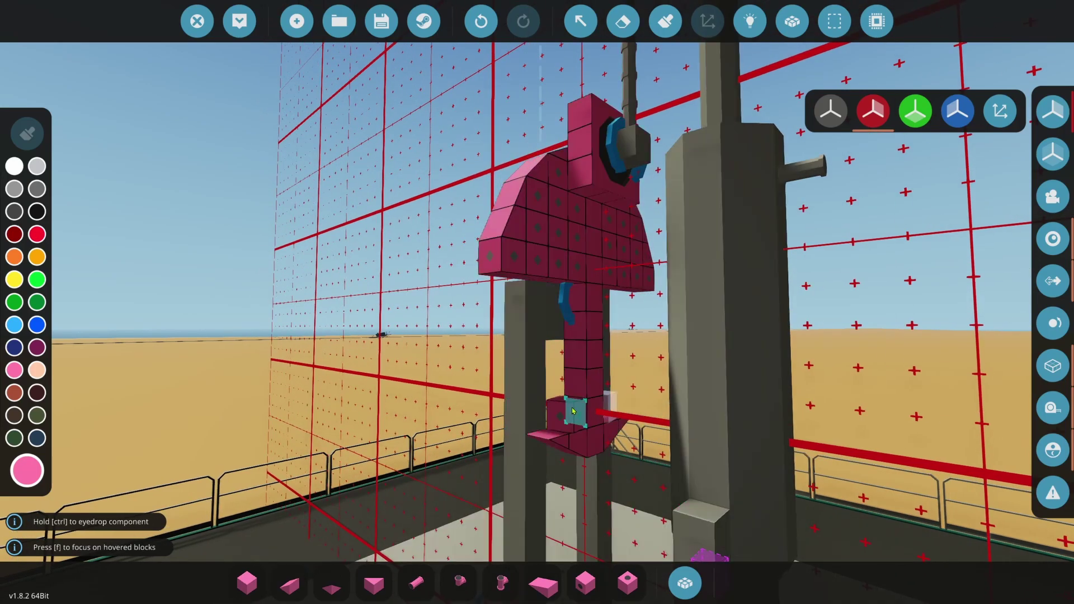
drag(576, 412, 583, 368)
drag(580, 327, 579, 328)
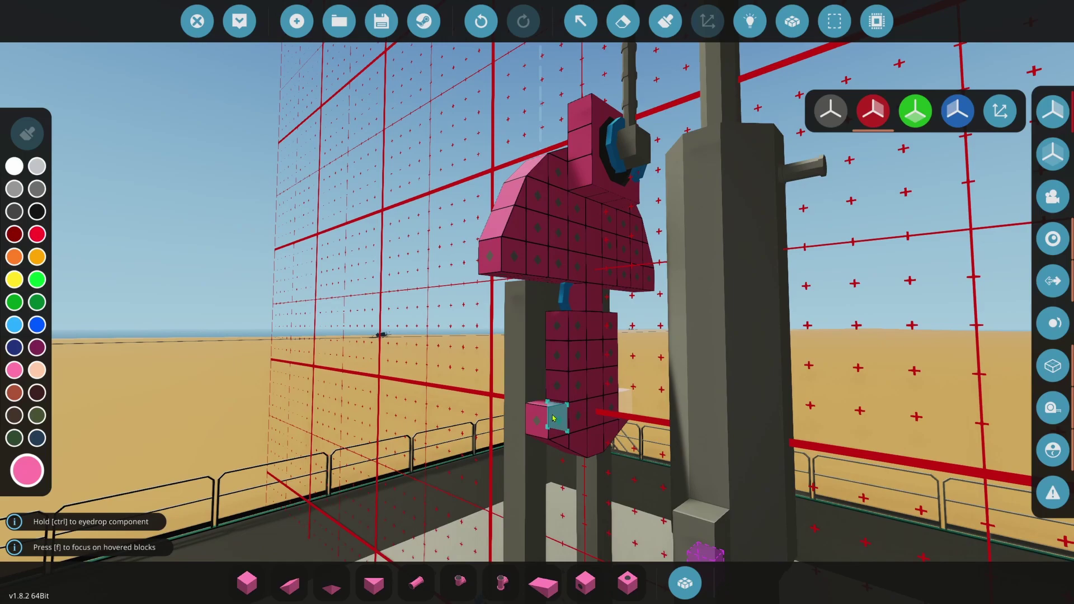
- Add two more weight-block columns outward on each side of the lower half, closing the lower outer corner with a wedge
drag(555, 418, 558, 329)
key(d)
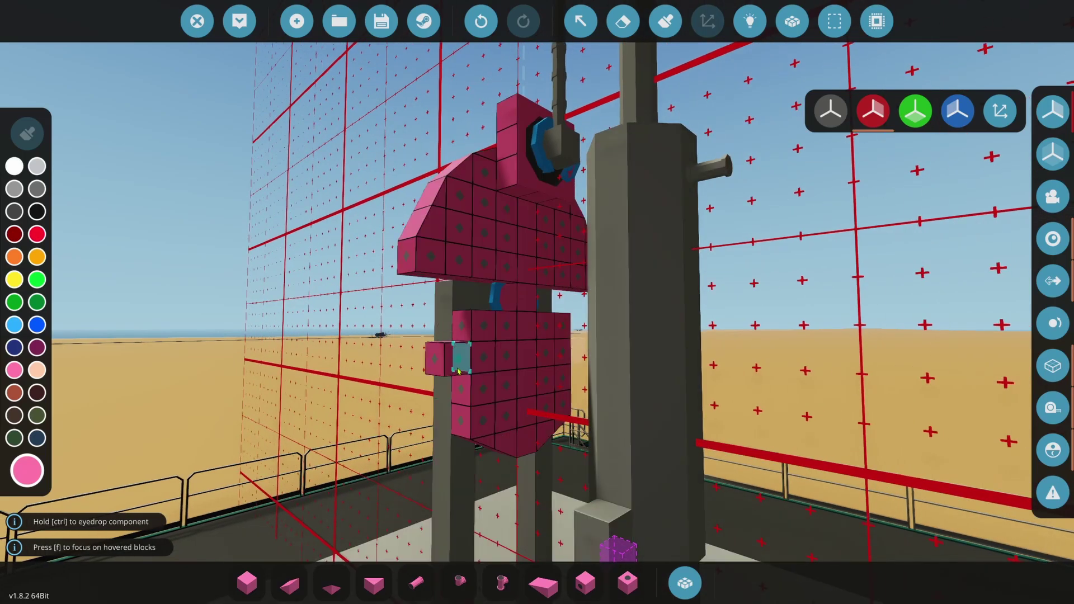
drag(463, 383, 456, 318)
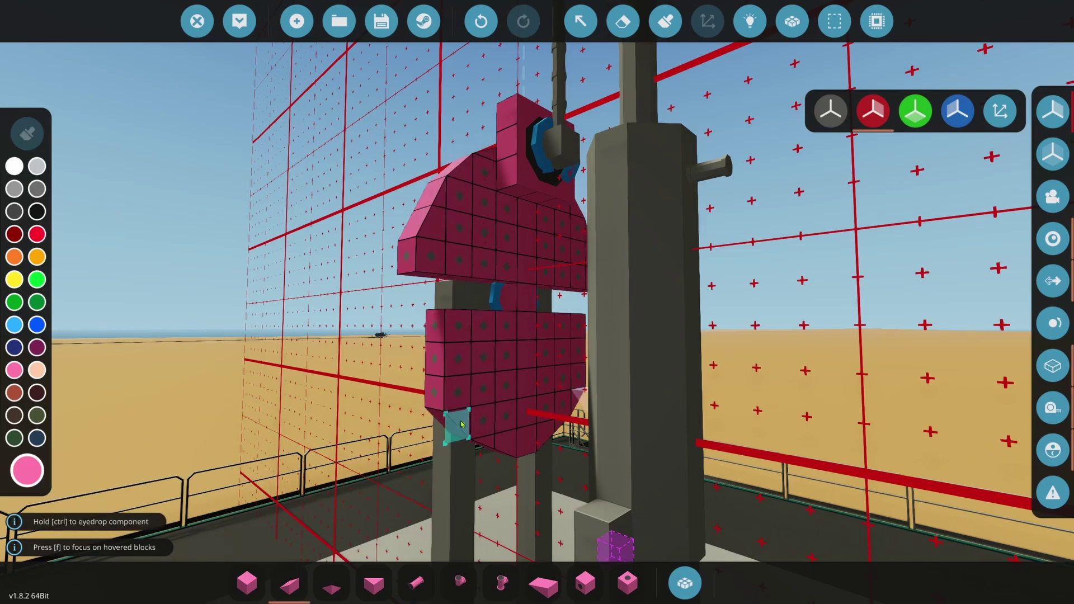
- Cap the lower half's outer sides with mirrored 1x2 wedges and add a weight block above each of them
ctrl+click(434, 191)
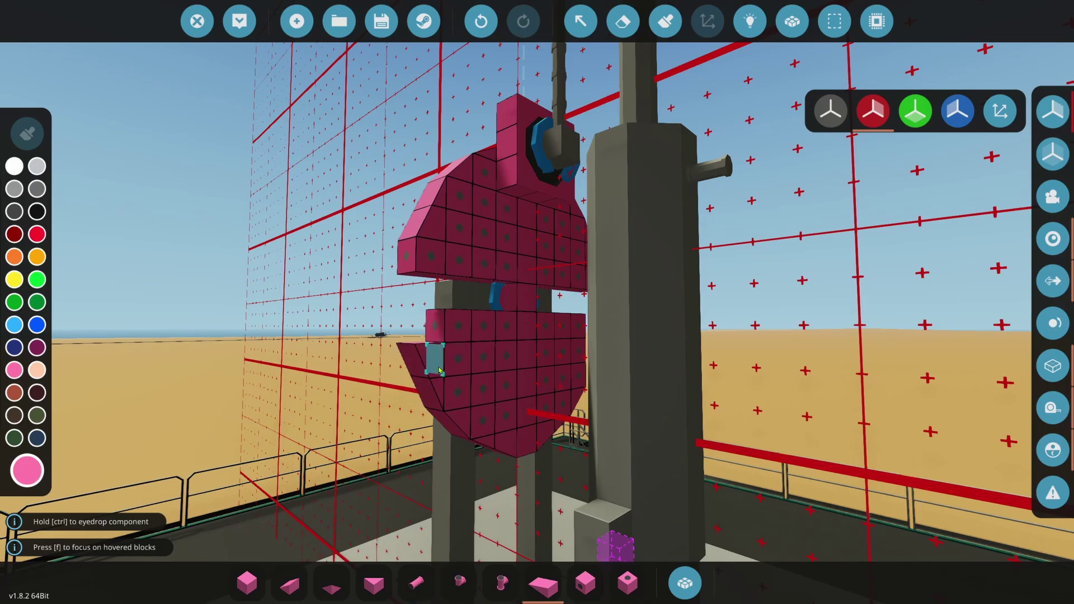
click(439, 371)
ctrl+click(435, 326)
click(435, 327)
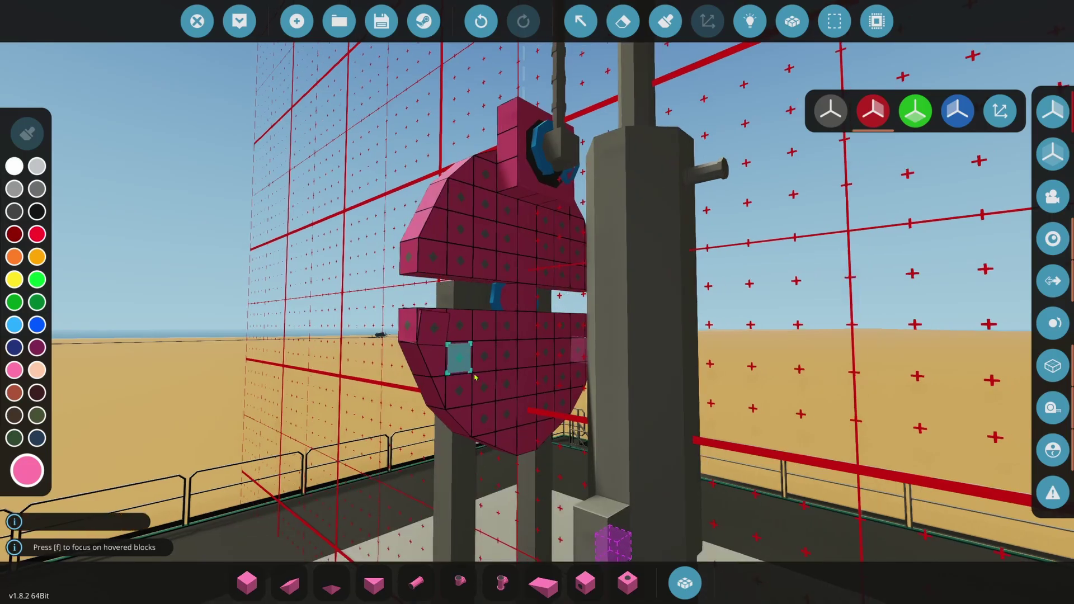
- Fill the gap between the upper and lower counterweight halves with a mirrored row of weight blocks
key(s)
key(d)
key(w)
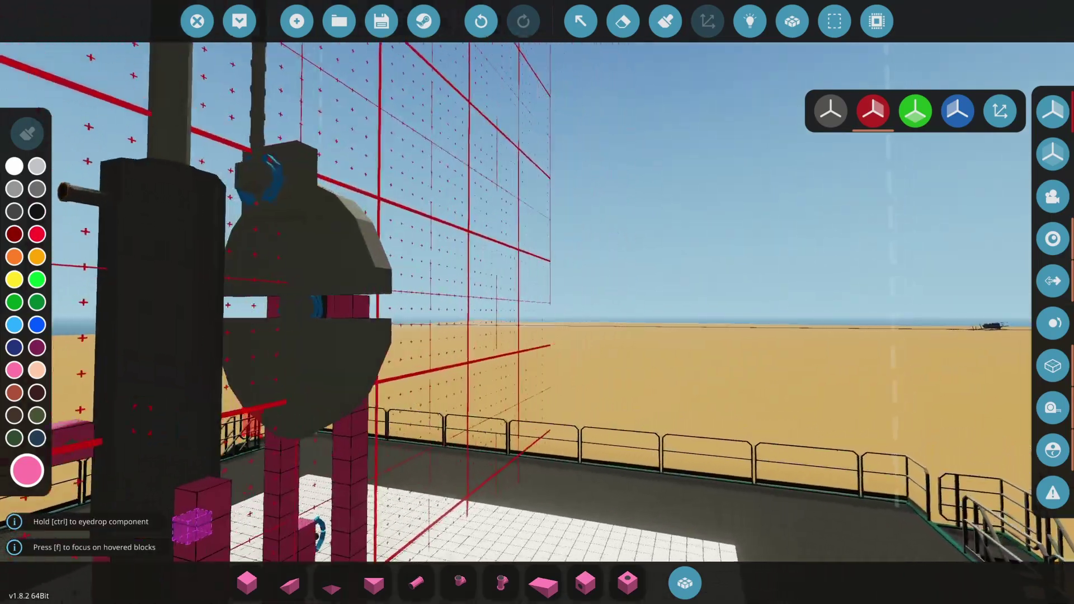
key(s)
key(w)
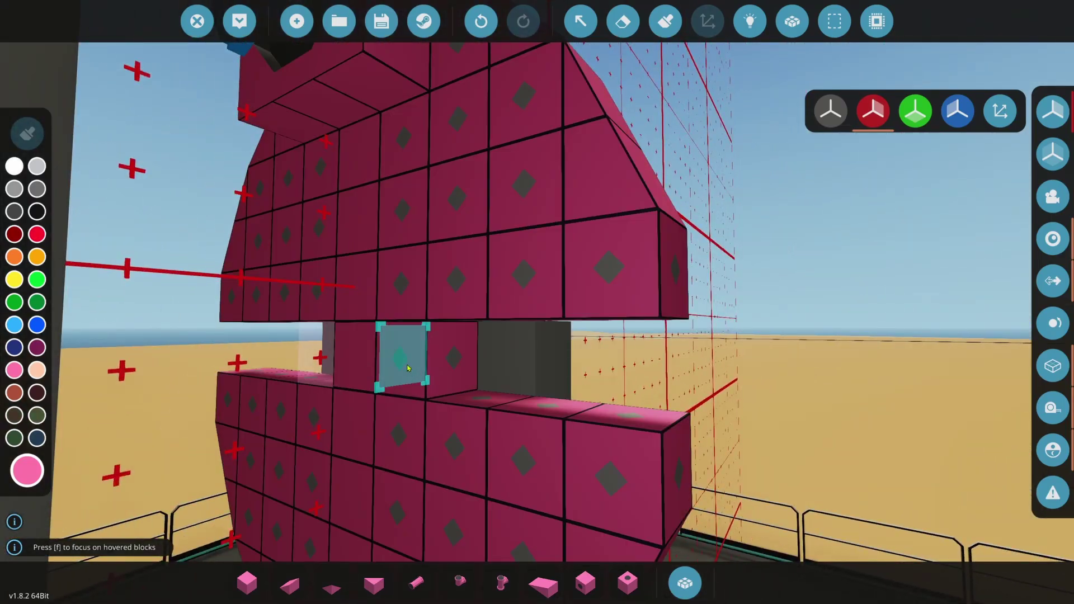
drag(407, 369, 612, 365)
- Try mirrored wedges on the outer ends of the counterweight disc's middle row, and undo them
key(s)
key(d)
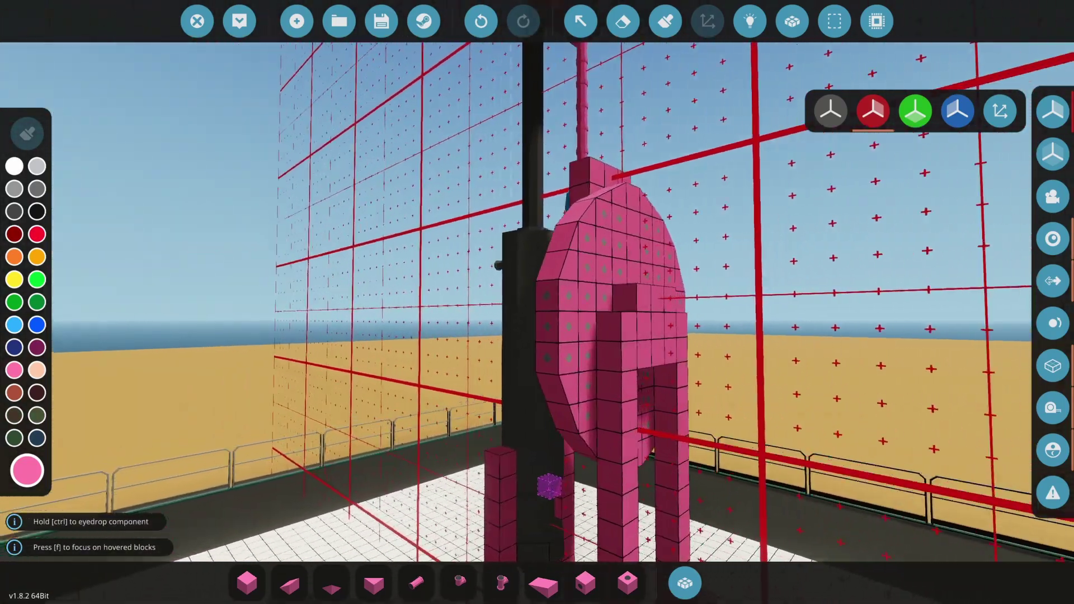
key(s)
key(w)
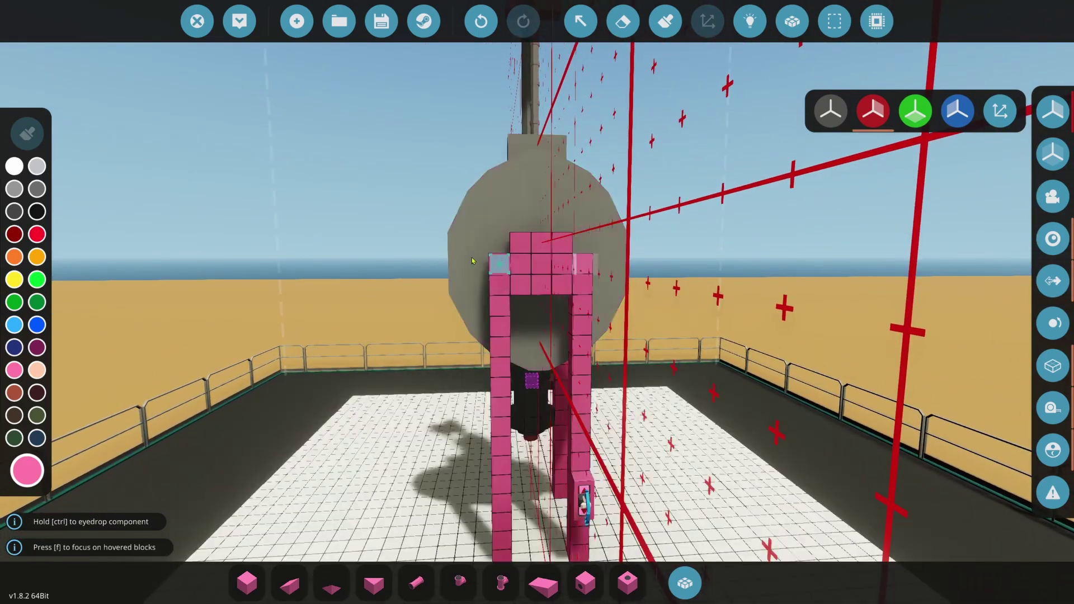
key(a)
key(w)
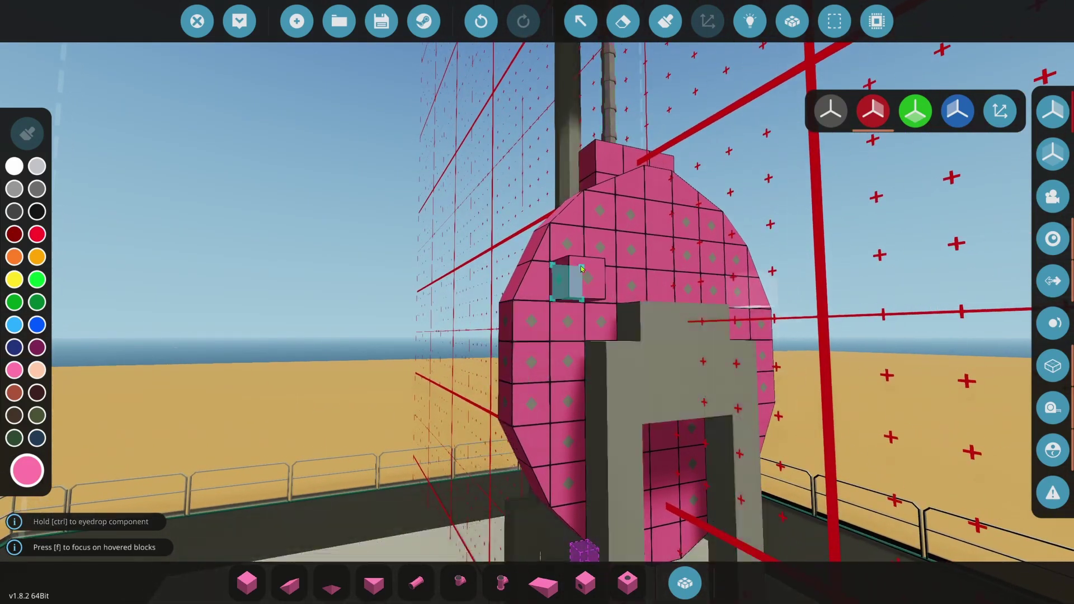
key(2)
click(511, 330)
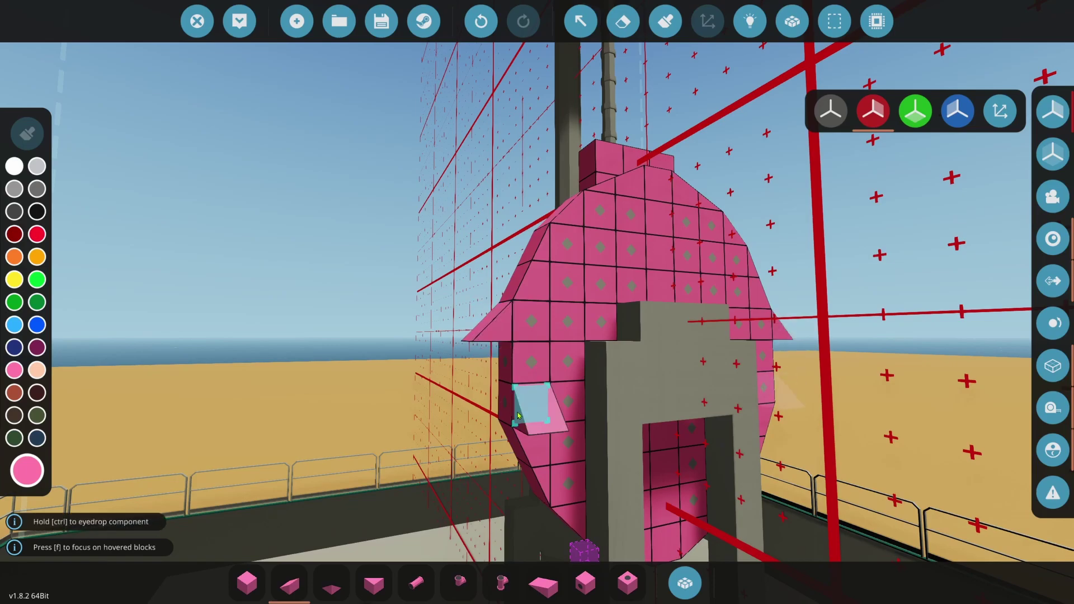
click(481, 21)
key(s)
key(d)
key(s)
key(d)
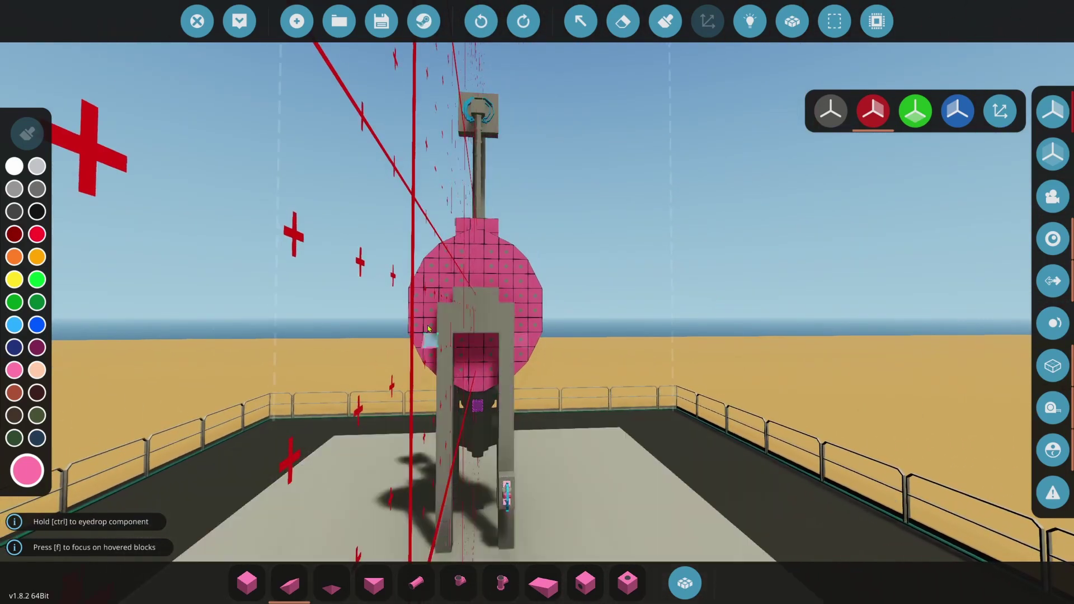
key(ctrl+z)
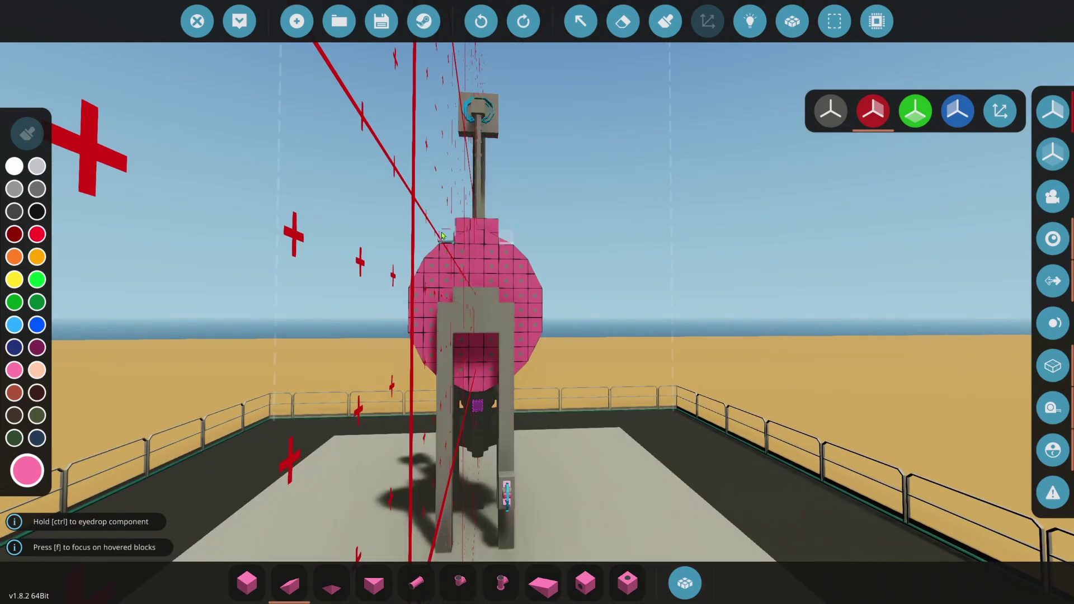
key(ctrl+y)
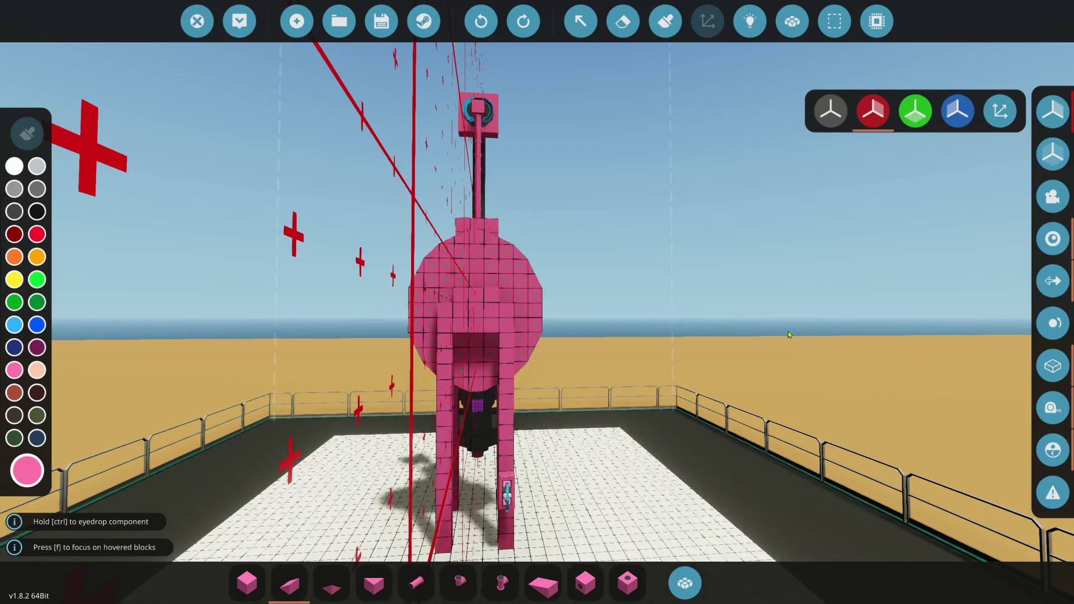
key(ctrl+z)
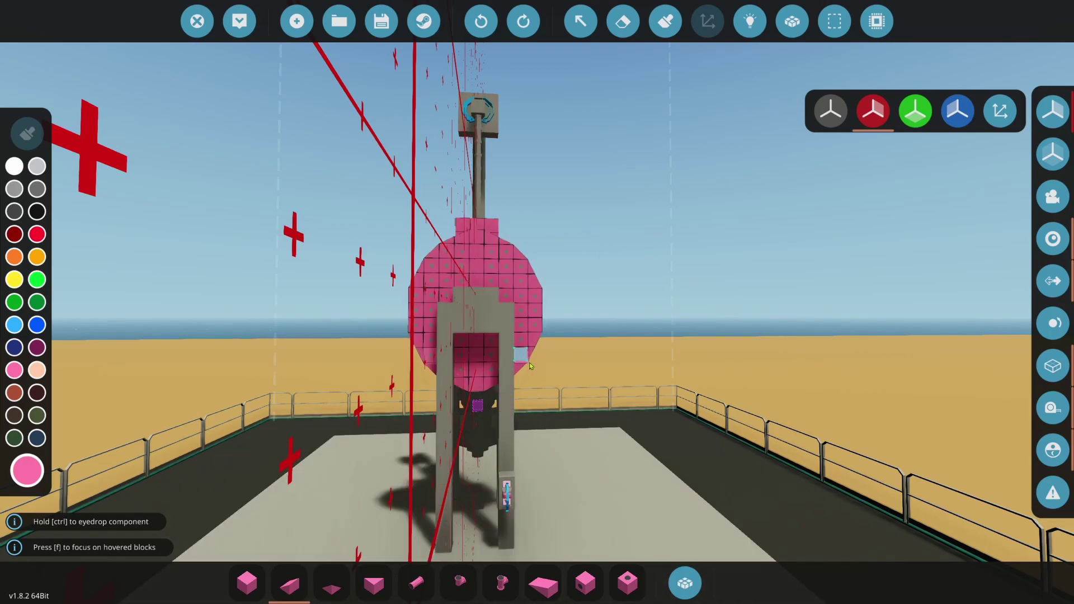
key(ctrl+y)
key(ctrl+z)
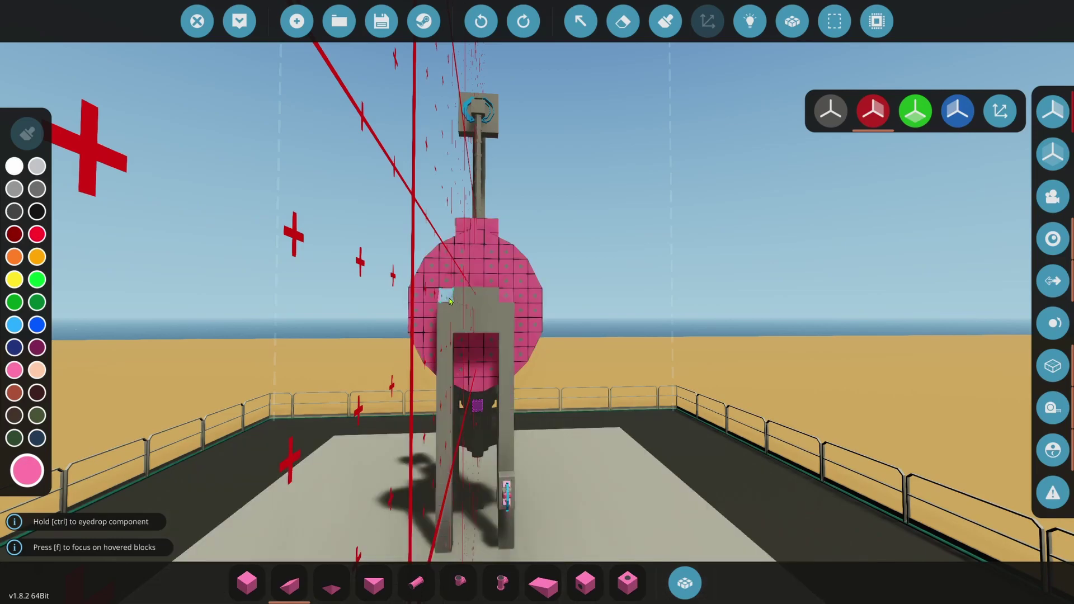
key(ctrl+y)
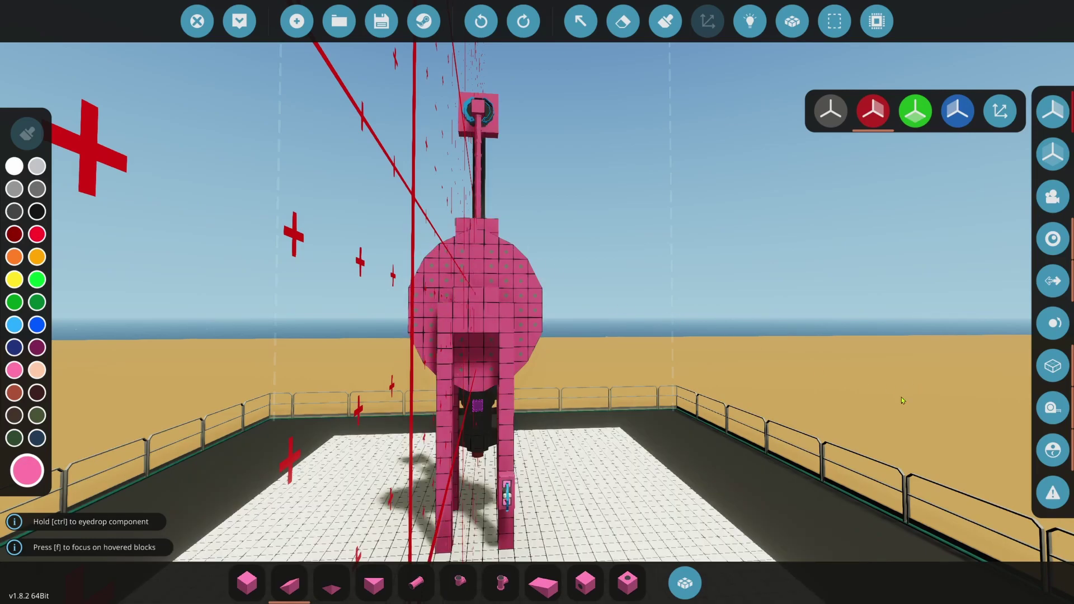
key(ctrl+z)
key(ctrl+y)
key(ctrl+z)
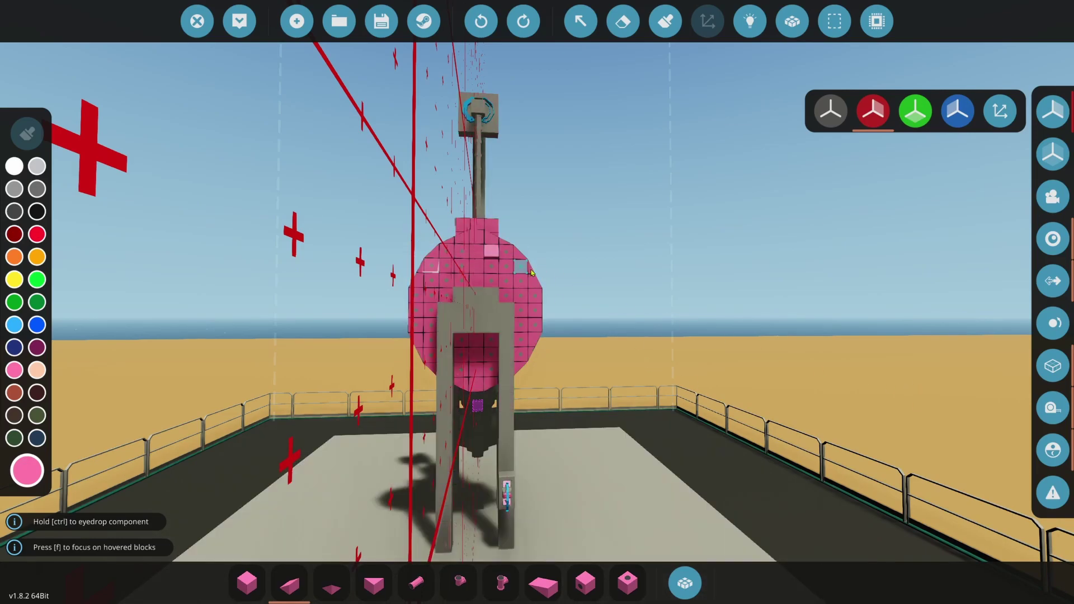
key(ctrl+y)
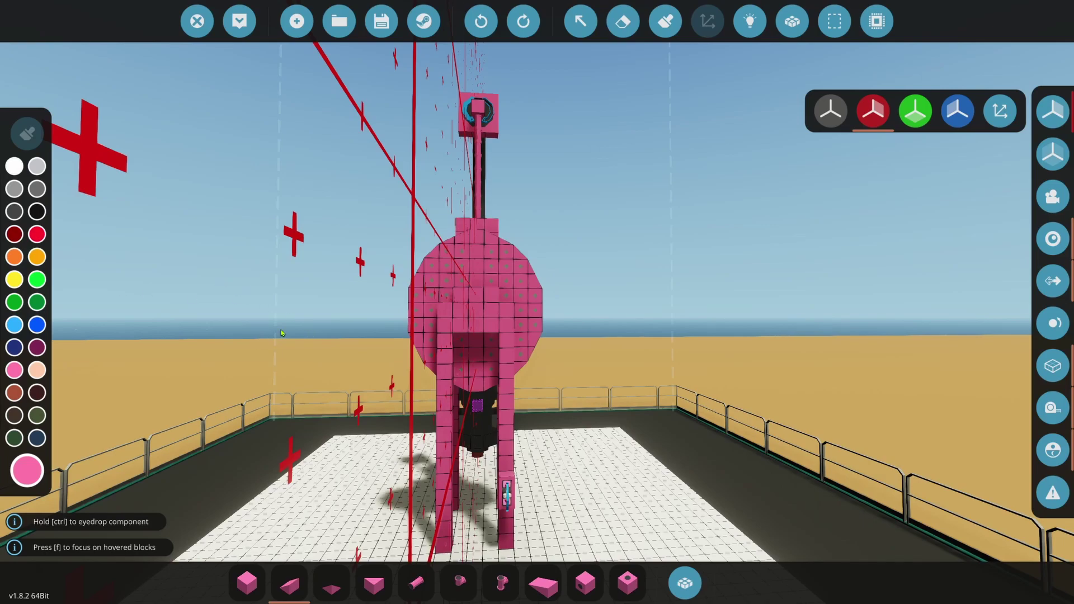
- Spawn the pumpjack with its disc-shaped counterweight and return to the workbench
click(240, 20)
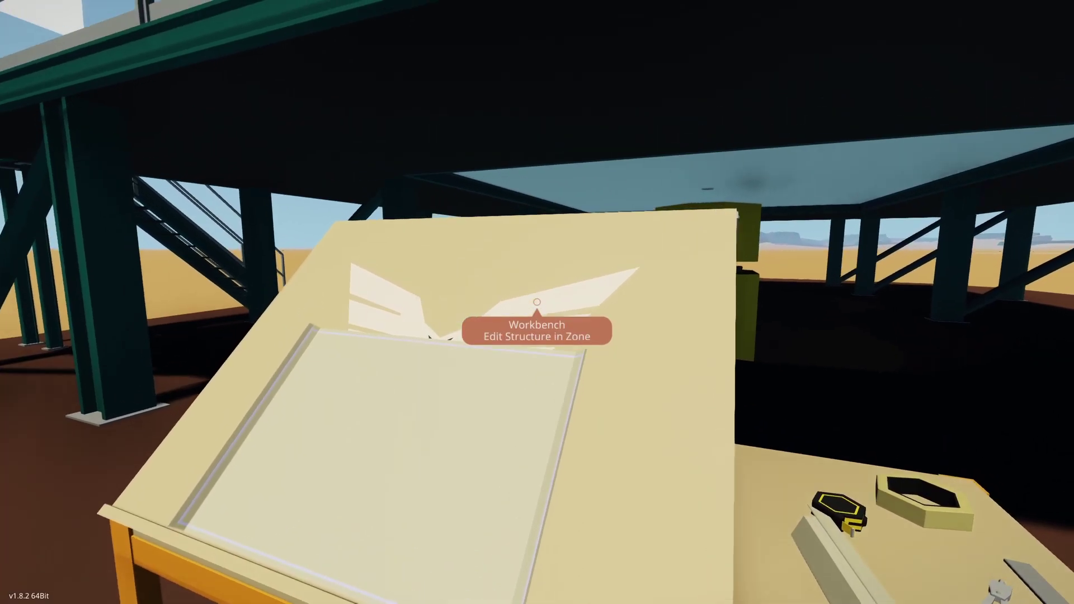